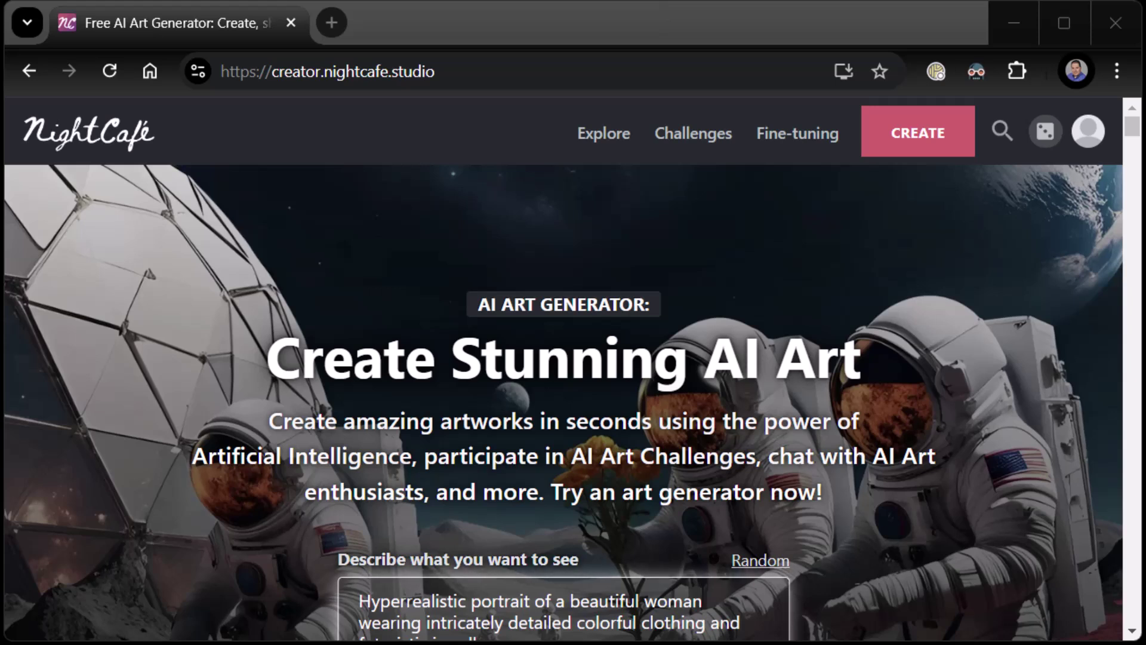
Shift the browser window slightly and extend its side and lower edges to fill the screen.
left_click(753, 45)
left_click_drag(753, 45, 751, 45)
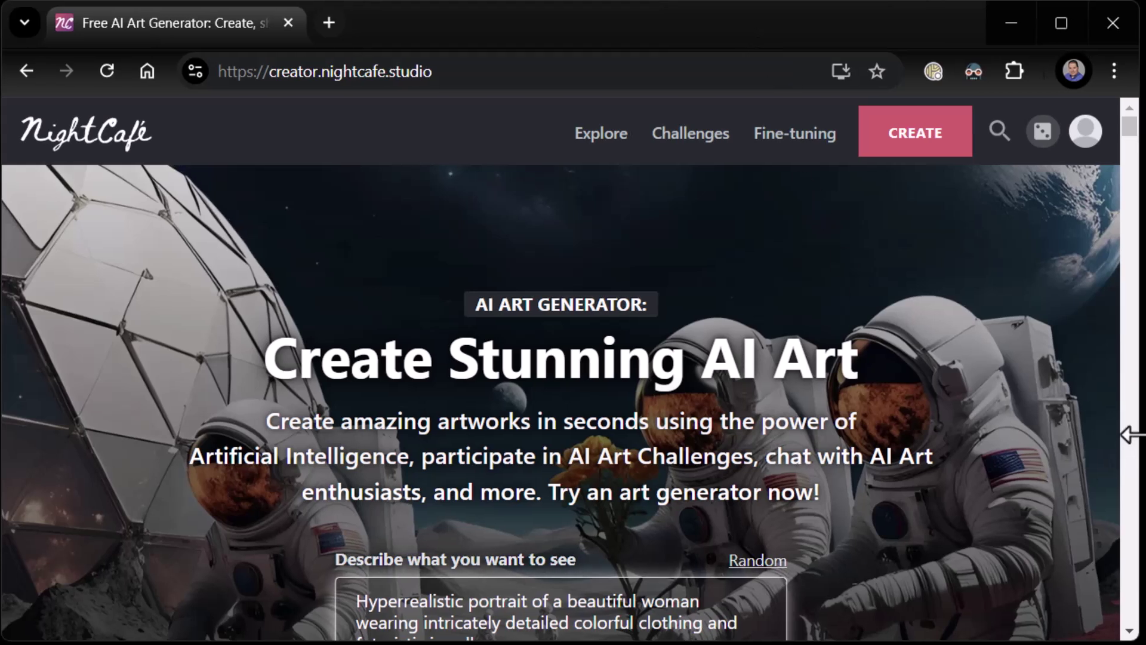
left_click_drag(1128, 434, 1135, 434)
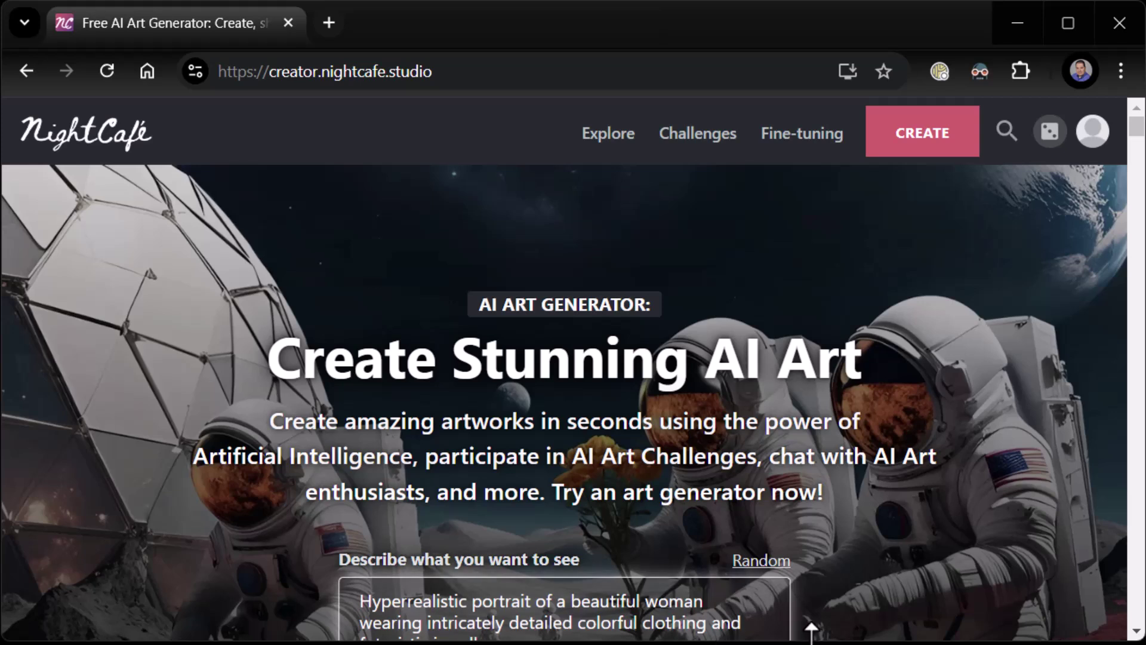
left_click_drag(811, 627, 810, 632)
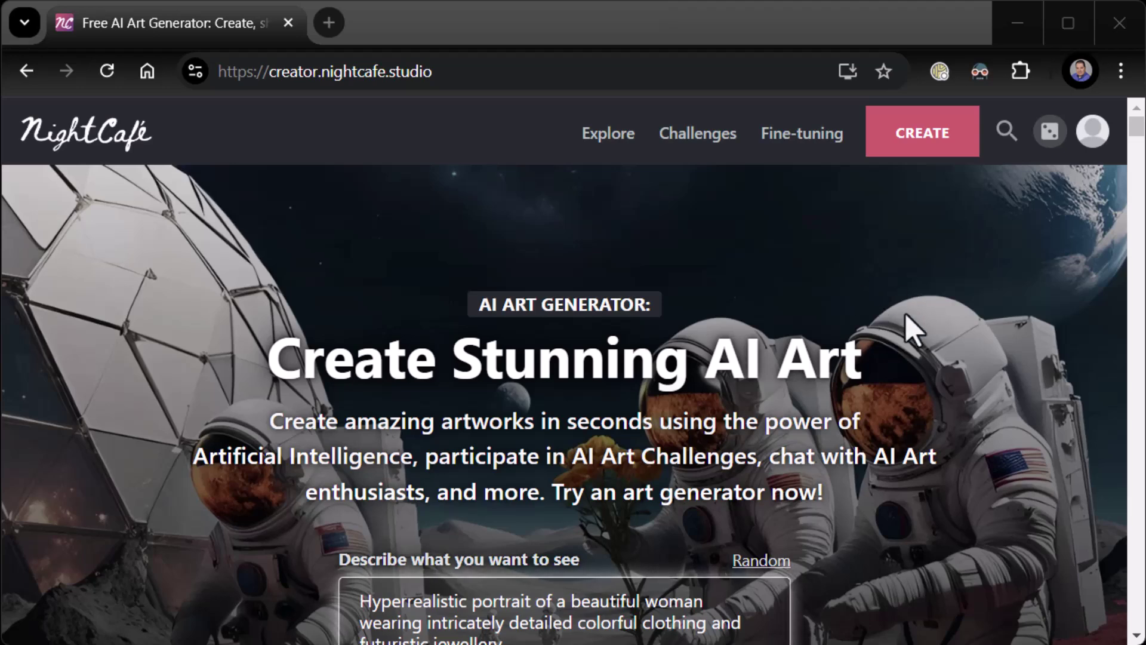
Create an image from the sample hyperrealistic portrait prompt on the home page, using the Cinematic style.
scroll(910, 322, "down", 5)
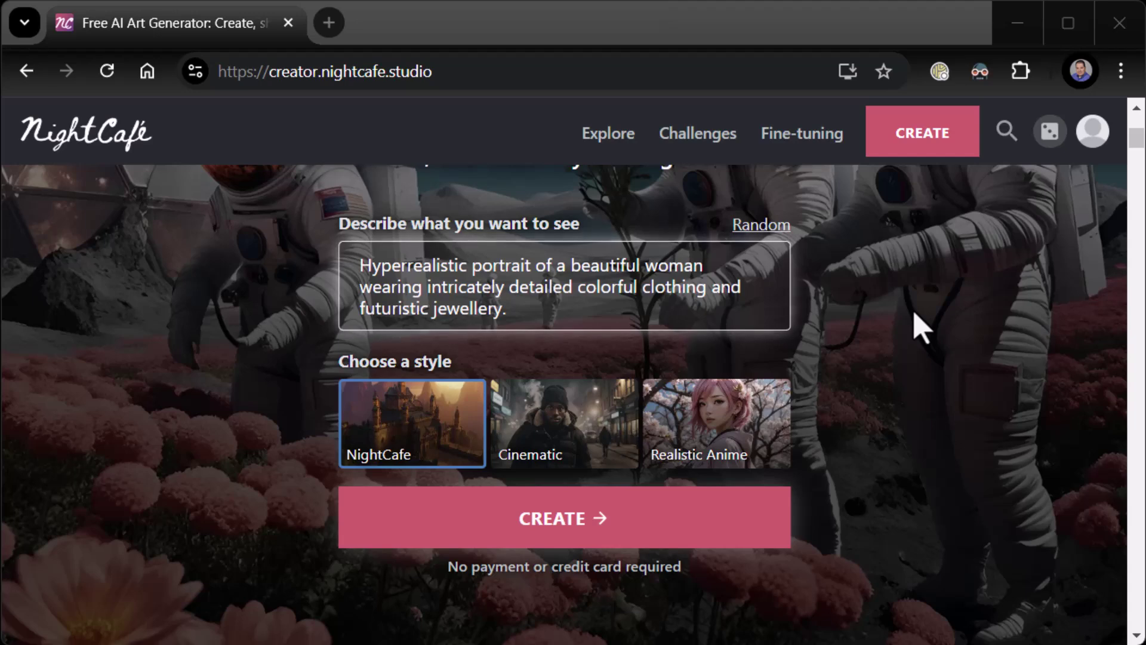
scroll(916, 327, "down", 5)
scroll(915, 340, "up", 7)
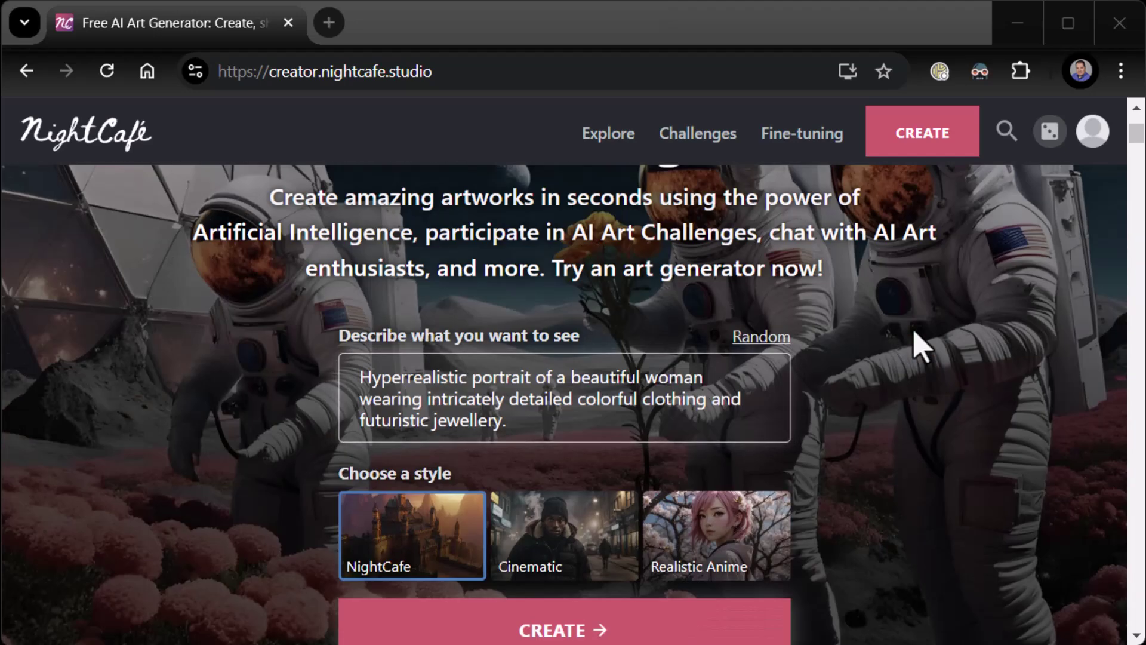
scroll(916, 346, "up", 3)
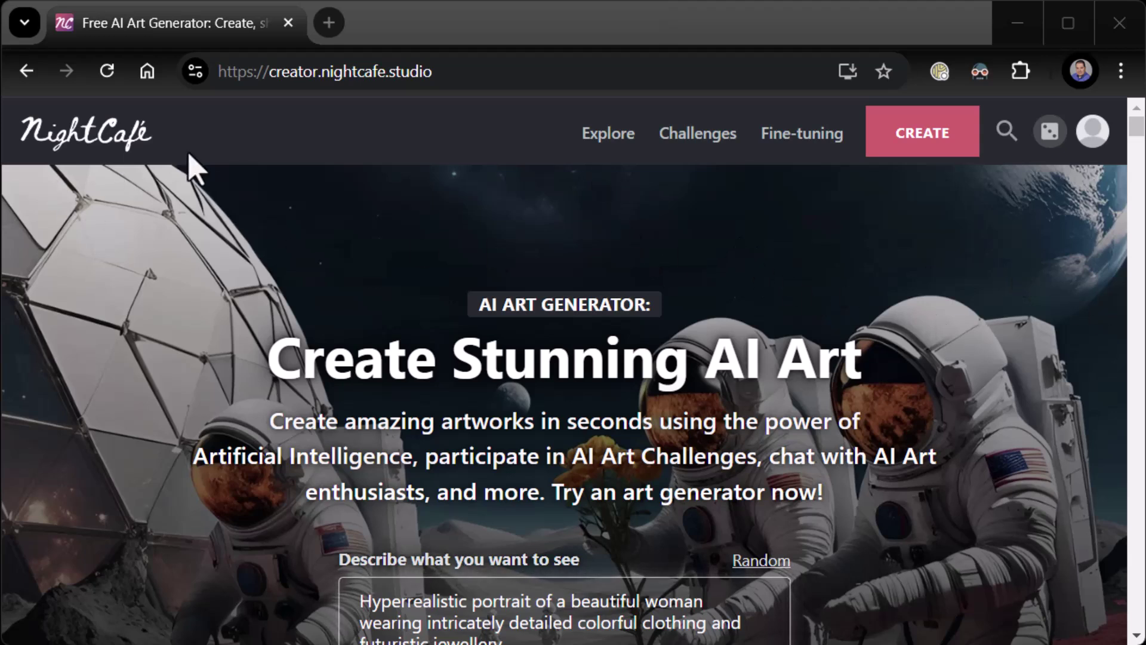
scroll(491, 263, "down", 2)
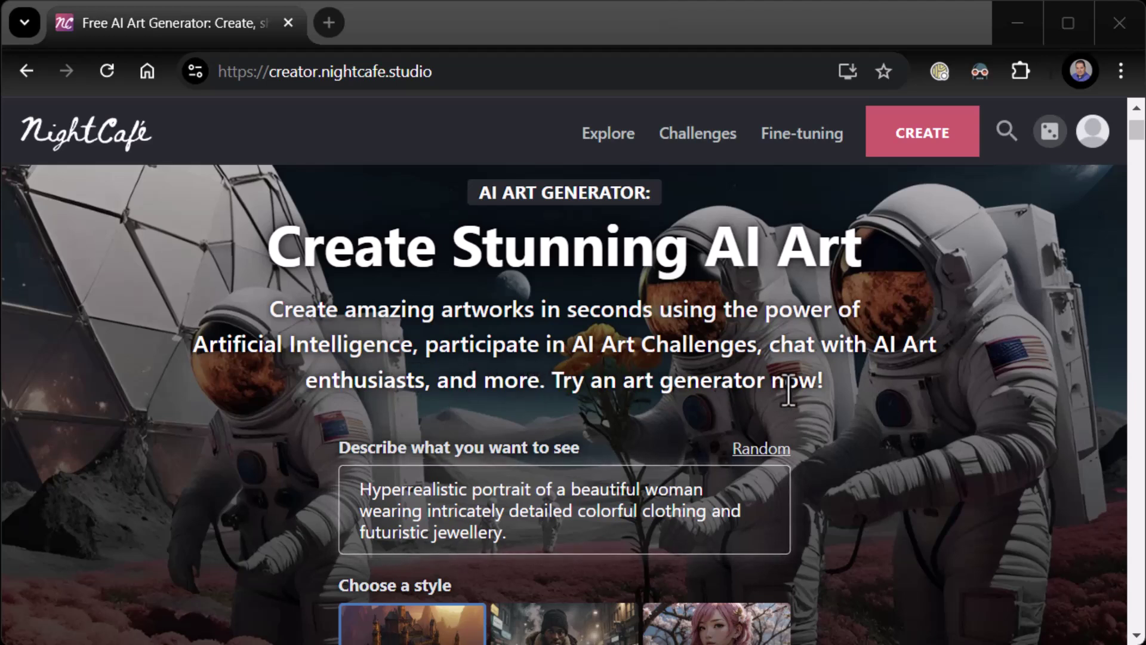
left_click(629, 540)
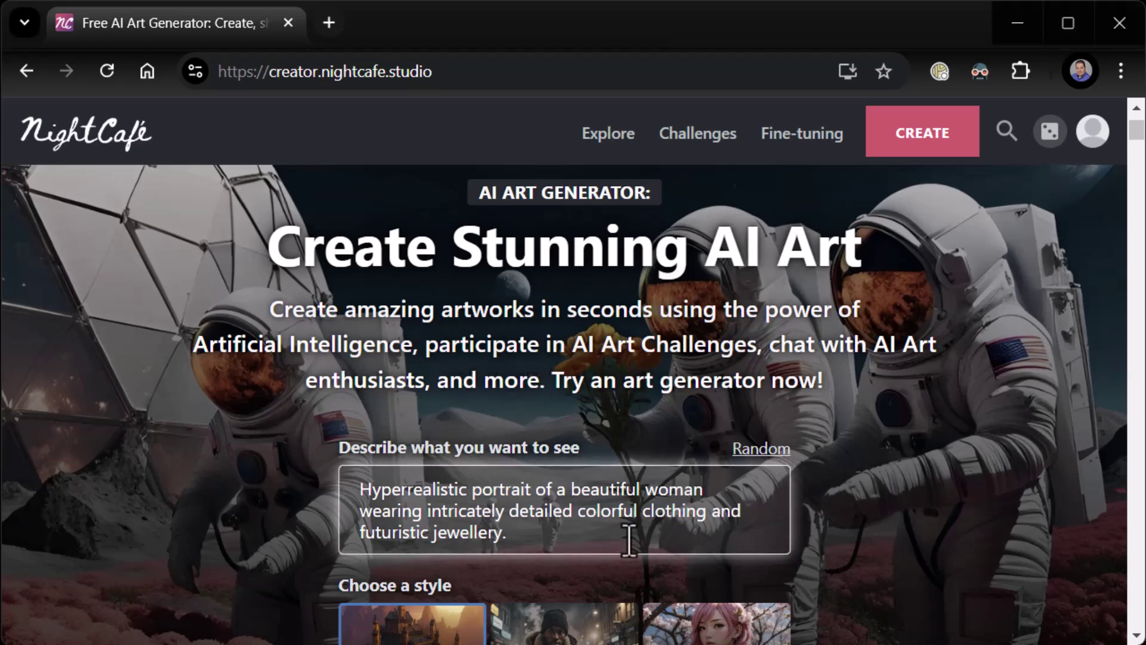
scroll(870, 440, "down", 3)
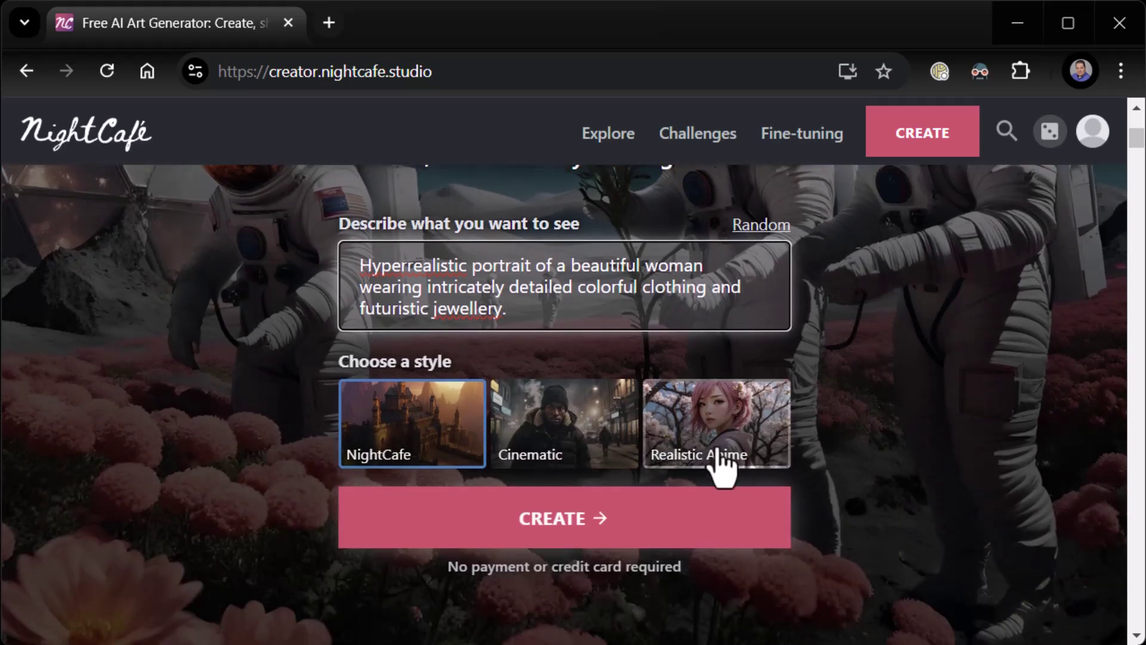
scroll(720, 471, "up", 1)
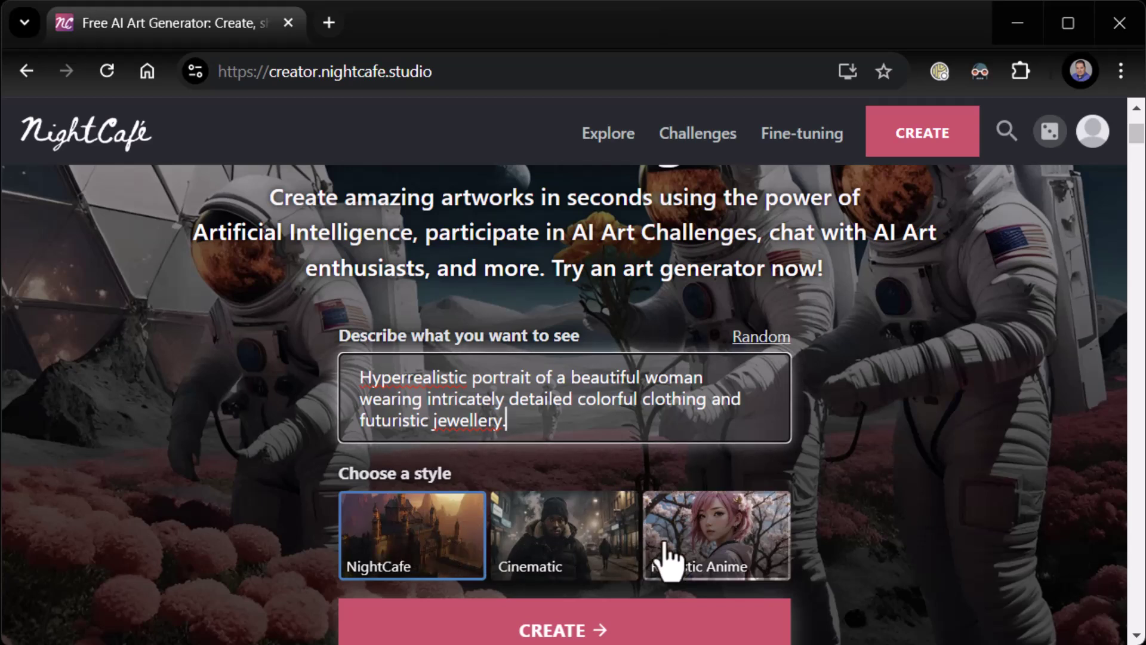
left_click(553, 563)
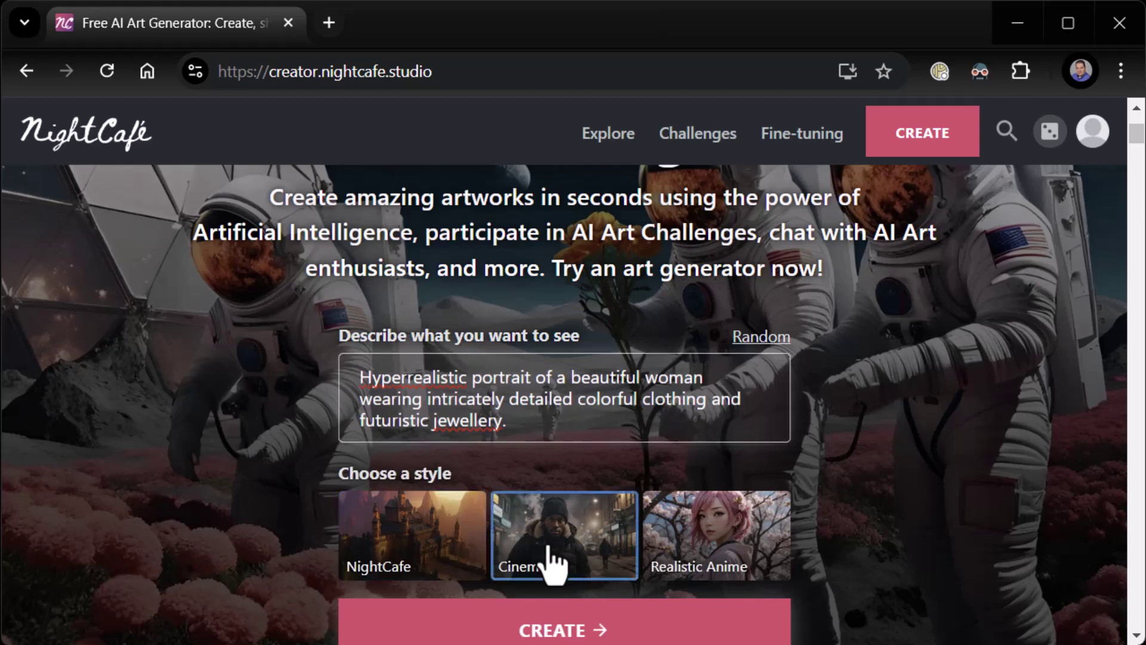
left_click(529, 421)
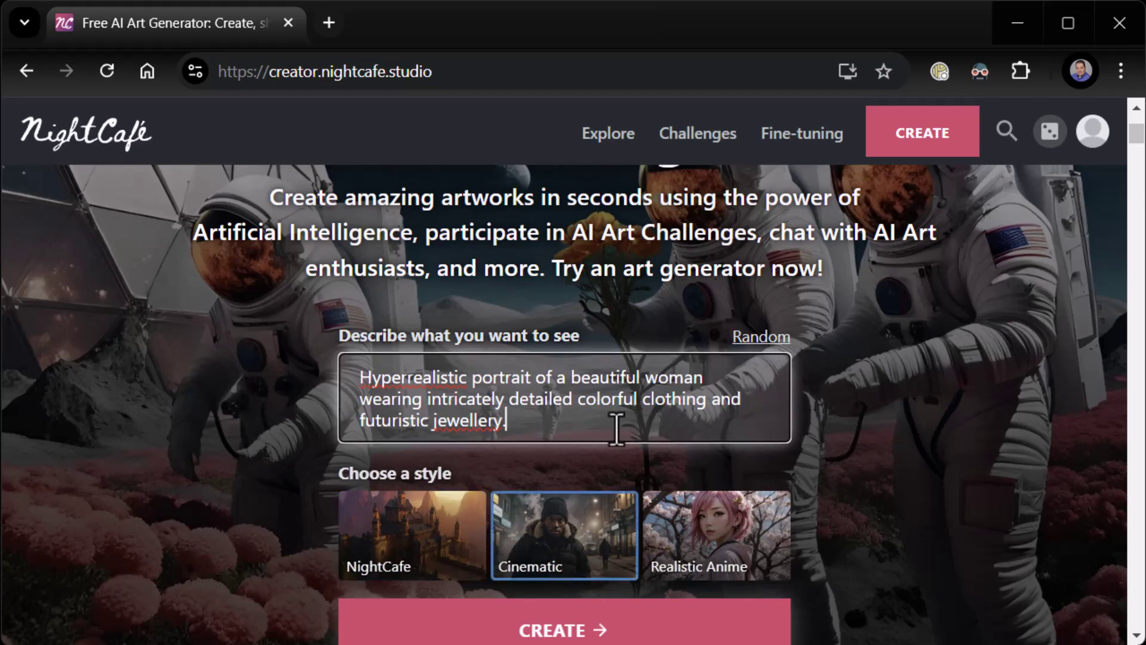
left_click(619, 631)
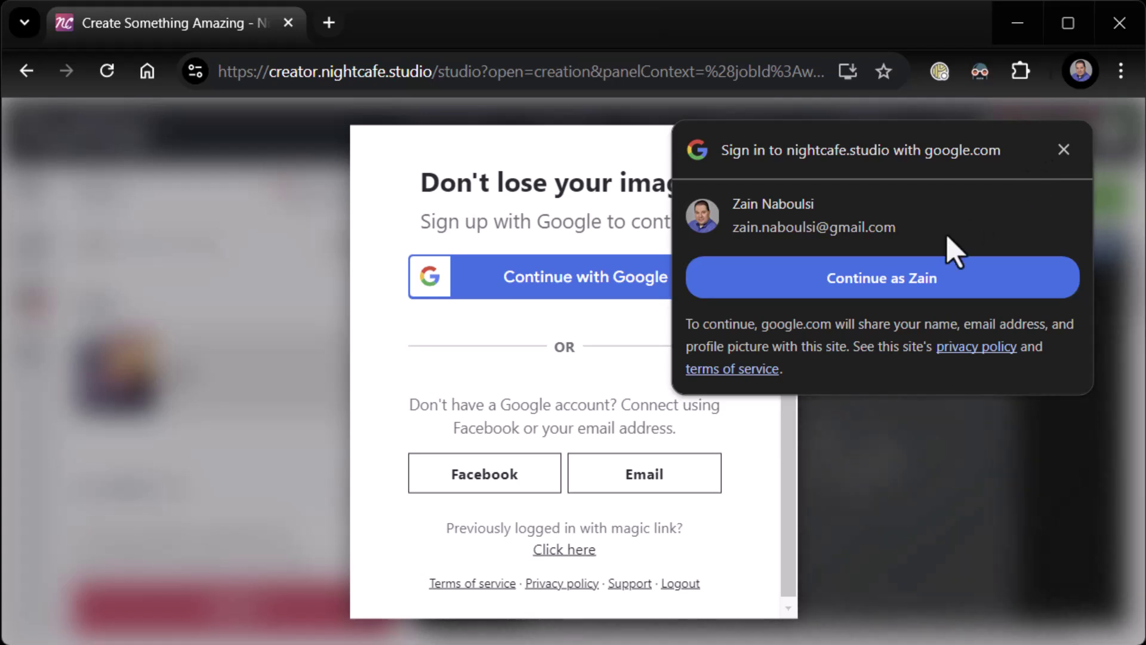
Sign up with the offered Google account and accept the terms and conditions, opting out of marketing emails.
left_click(889, 279)
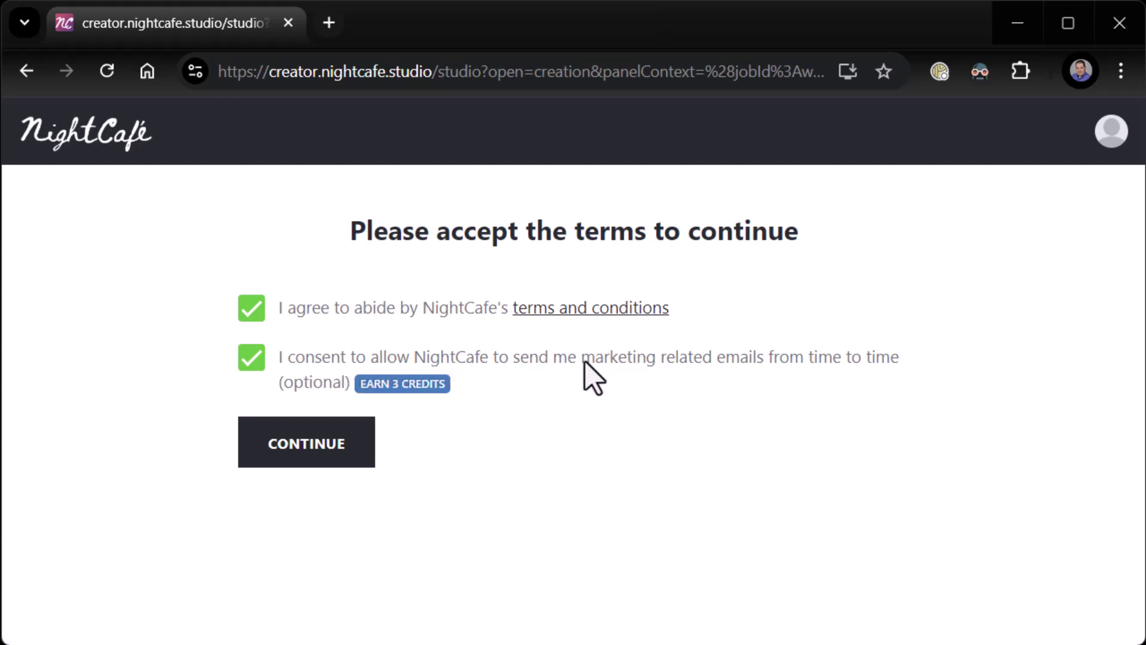
left_click(253, 356)
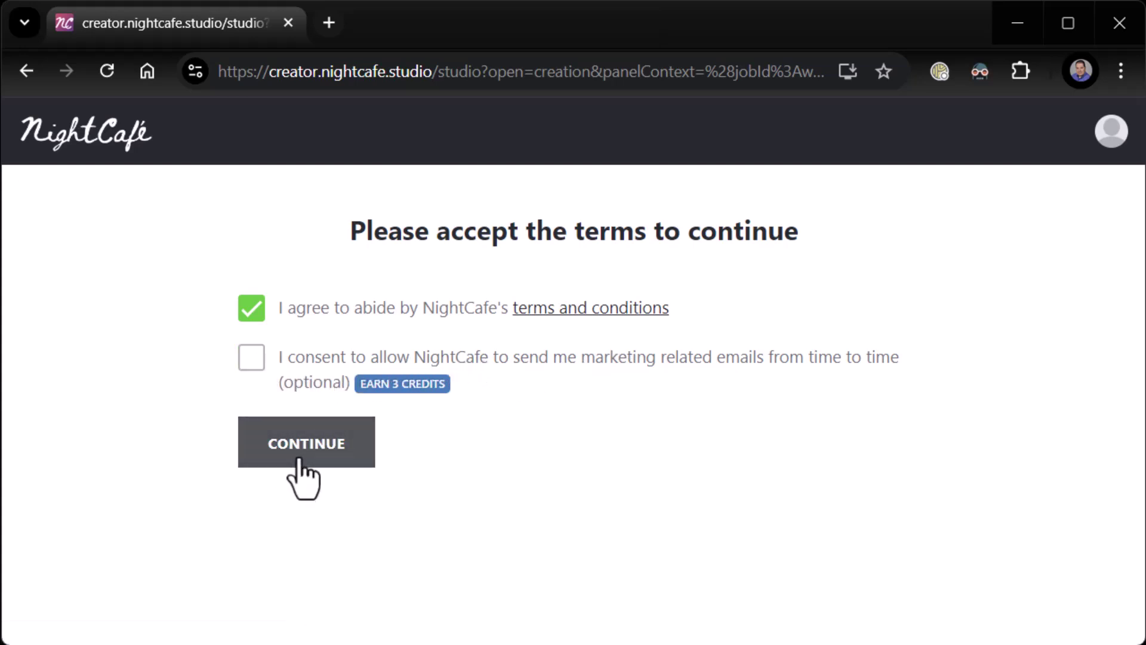
left_click(303, 471)
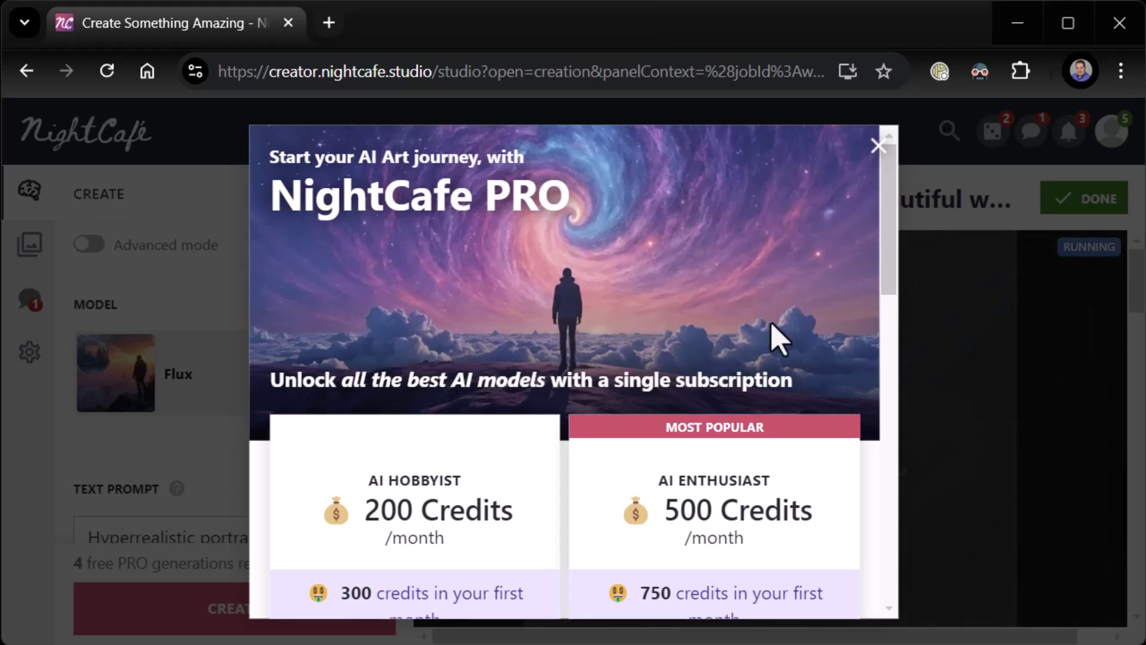
Review the NightCafe PRO subscription plans and testimonials, and dismiss the offer.
scroll(811, 316, "down", 4)
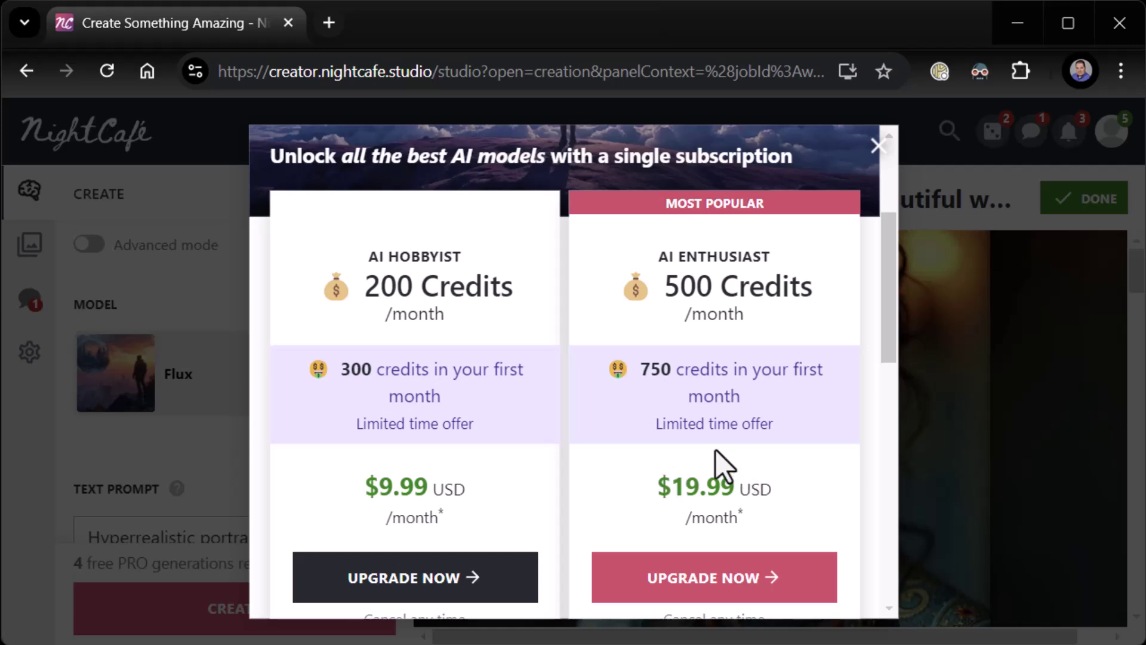
scroll(715, 460, "down", 8)
scroll(709, 460, "down", 5)
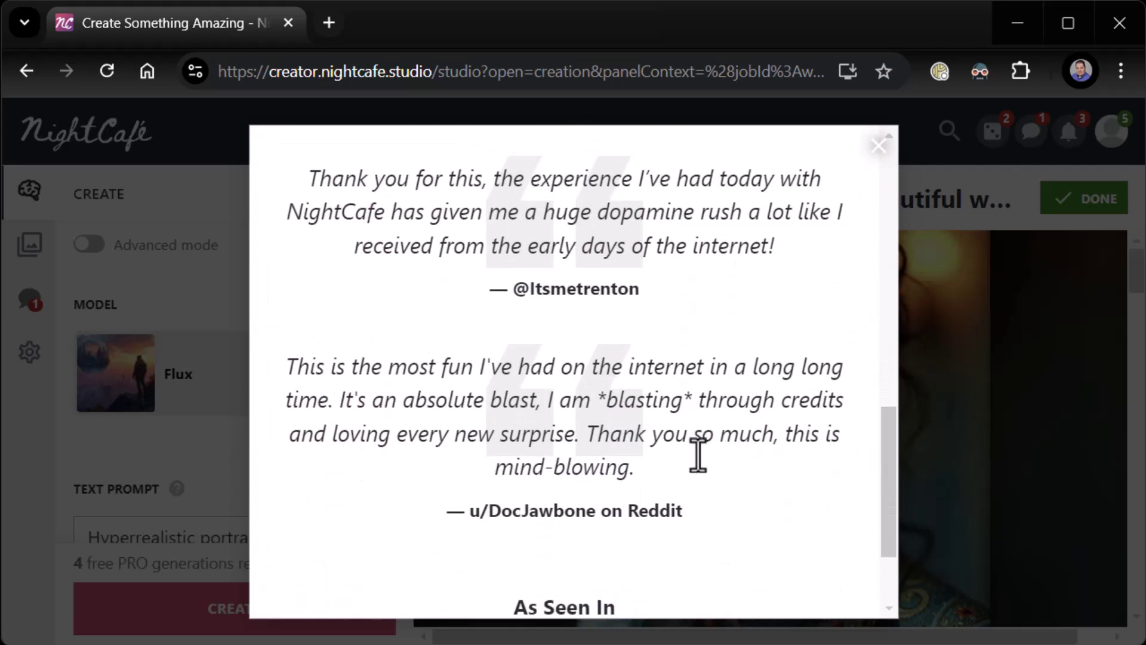
scroll(697, 457, "up", 13)
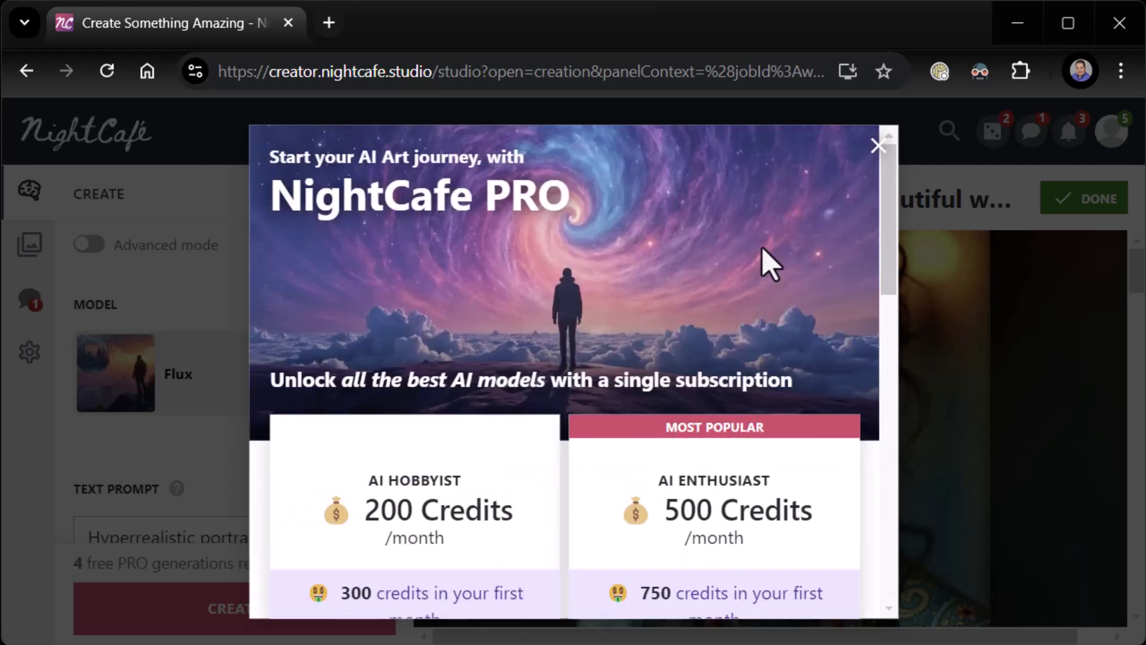
left_click(877, 146)
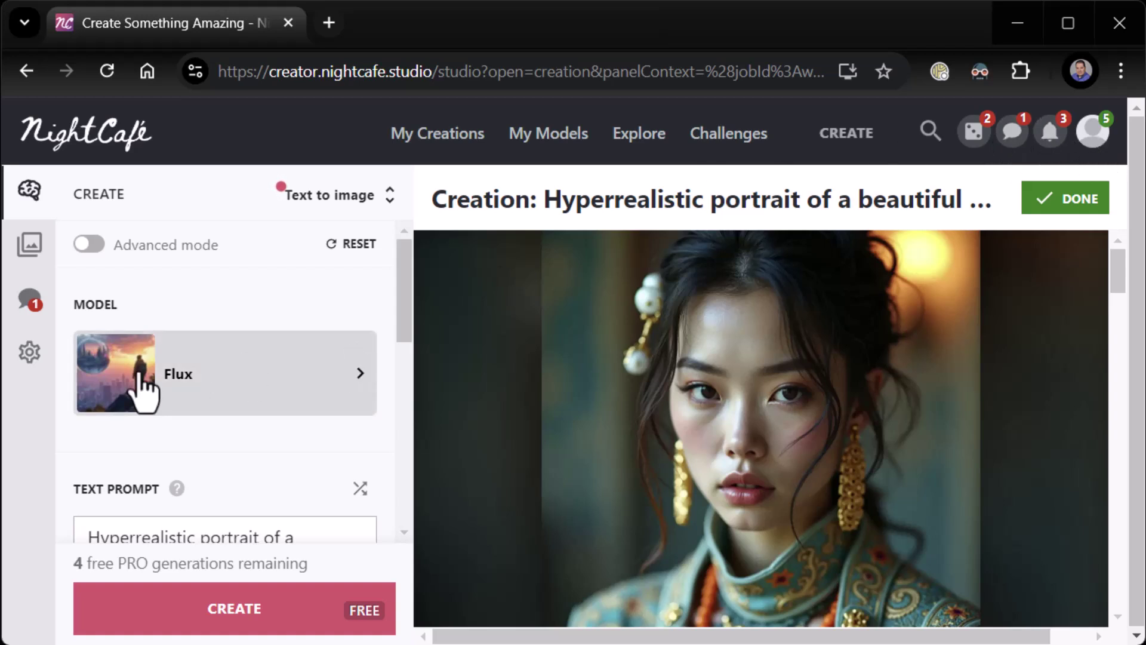
Examine the available creation types, from Text to image through Inpainting and Upload, and close the chooser without changing the type.
left_click(316, 219)
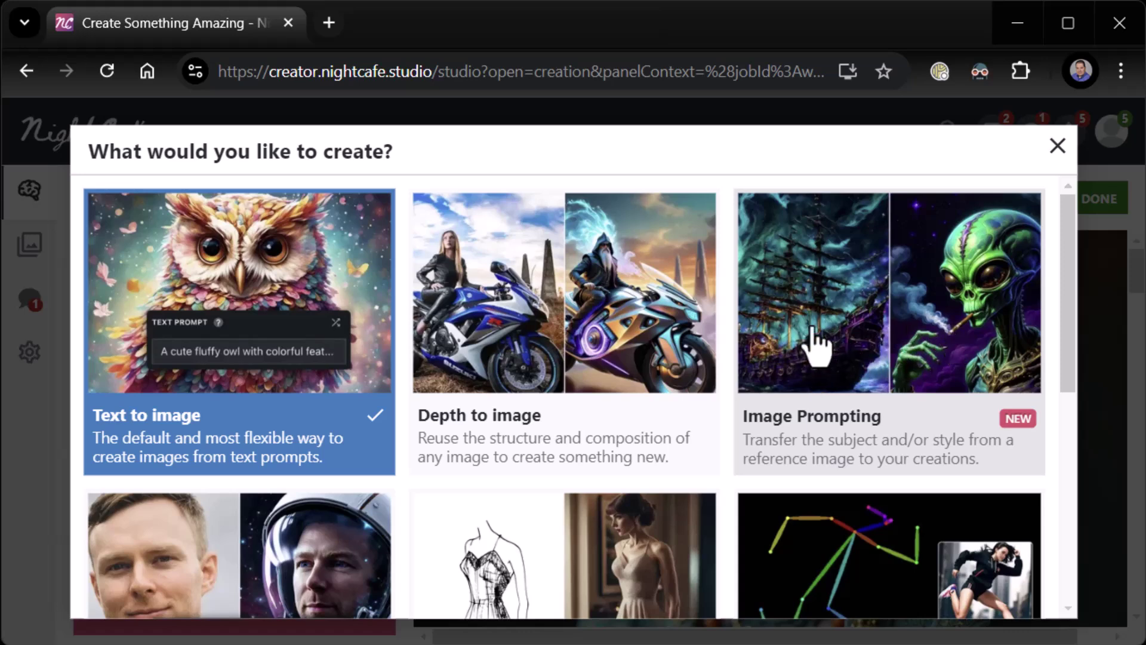
scroll(594, 374, "down", 5)
scroll(585, 388, "up", 2)
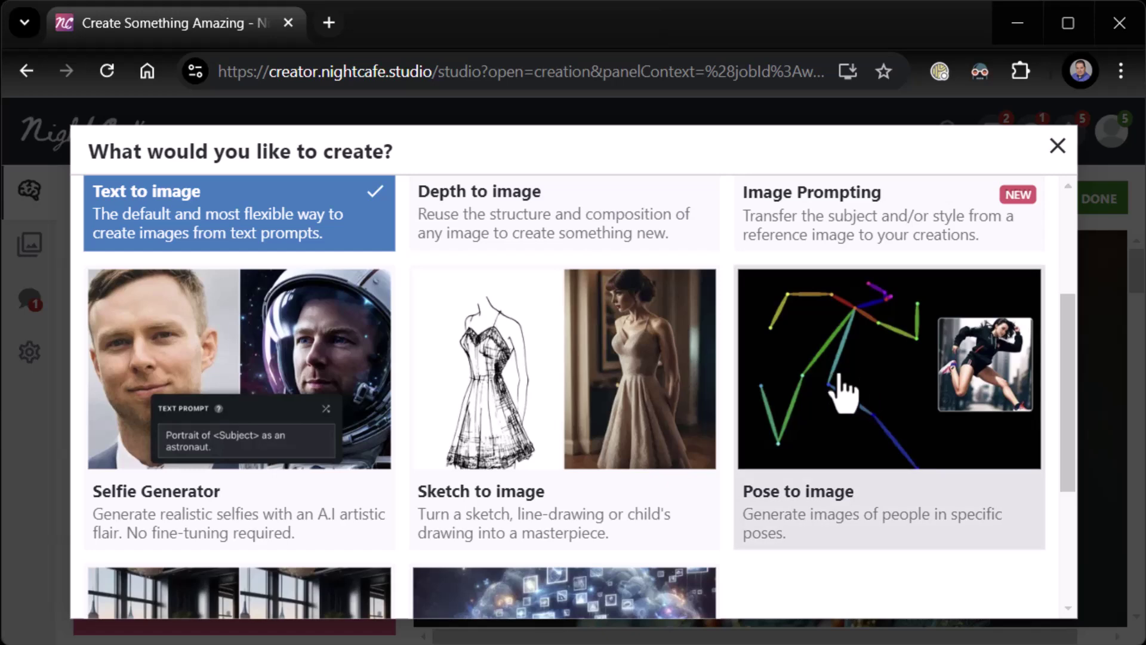
scroll(885, 400, "down", 4)
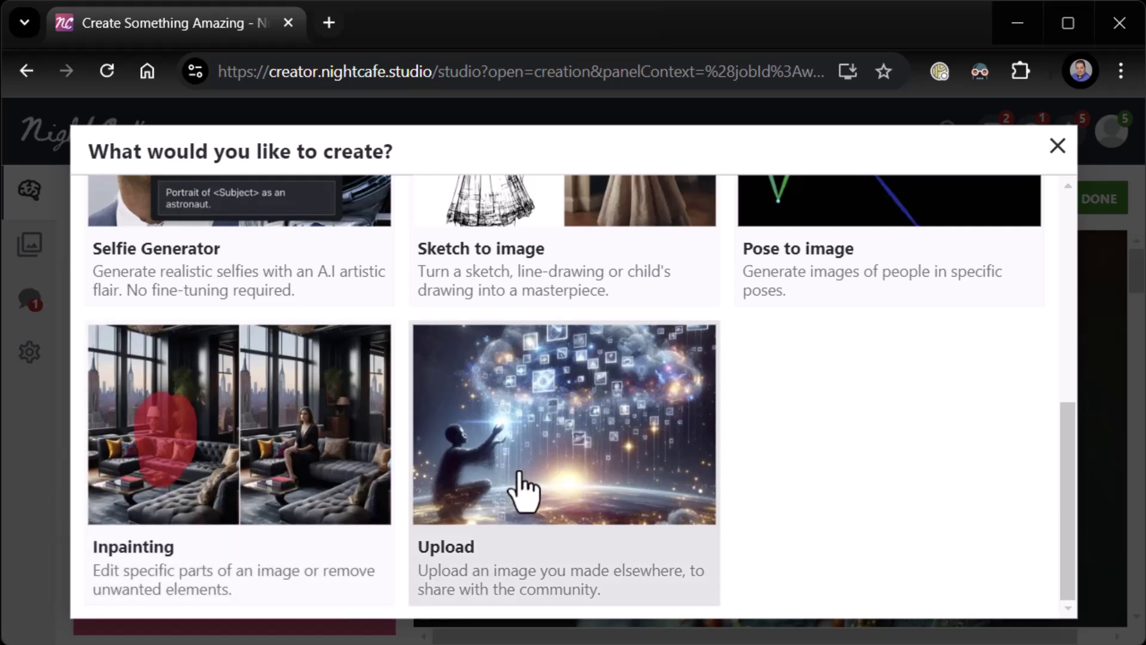
scroll(523, 491, "up", 5)
scroll(523, 491, "down", 5)
scroll(597, 516, "up", 5)
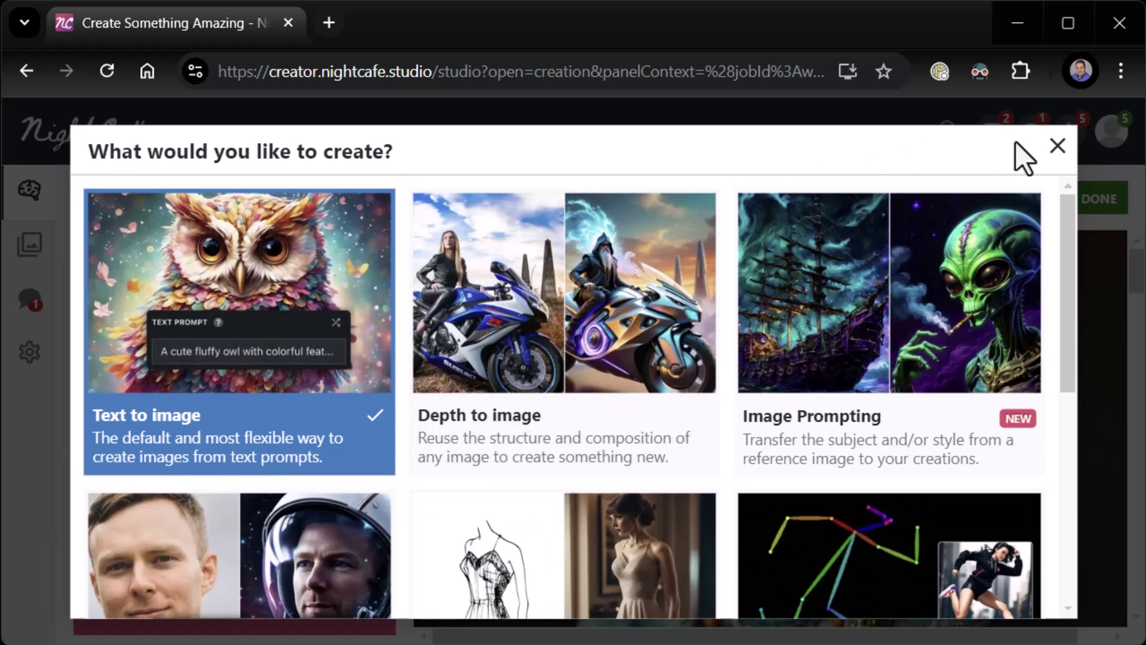
left_click(1056, 146)
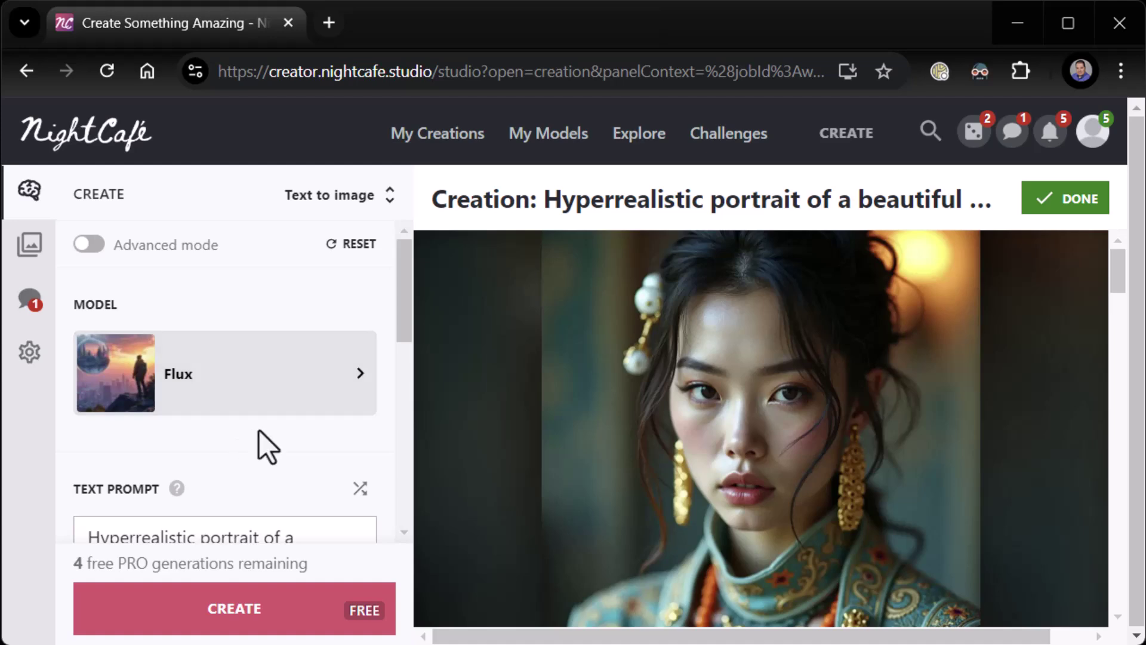
Look over the generated portrait with its editing actions, and the prompt and style settings of the creation.
scroll(352, 460, "down", 5)
scroll(963, 436, "down", 5)
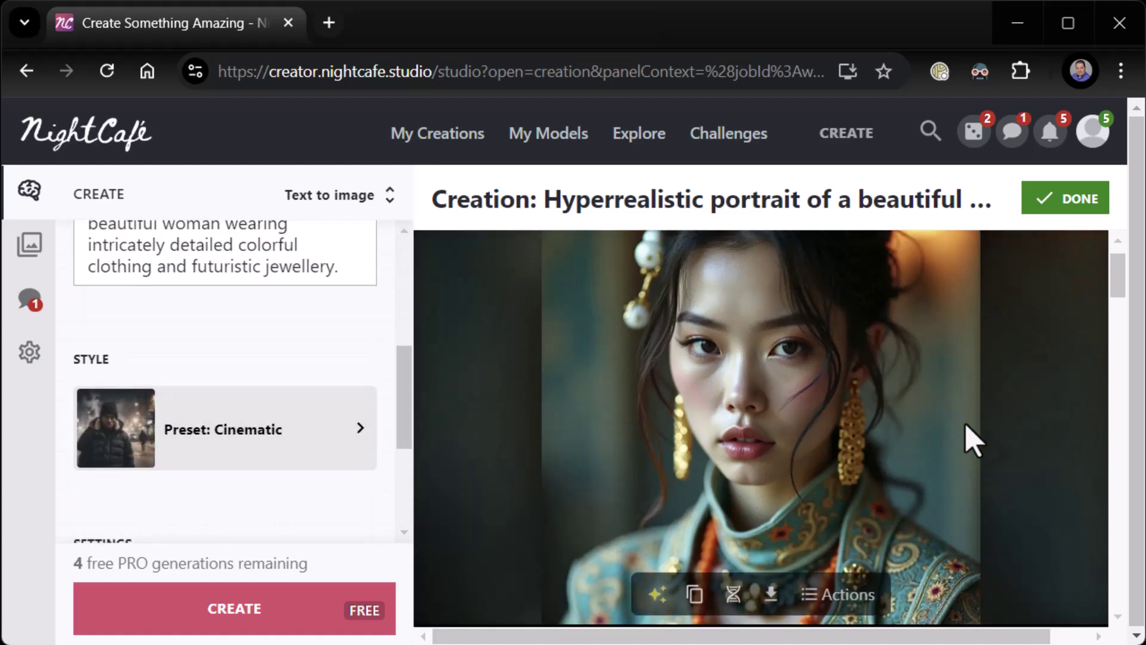
scroll(963, 425, "up", 2)
scroll(967, 440, "up", 2)
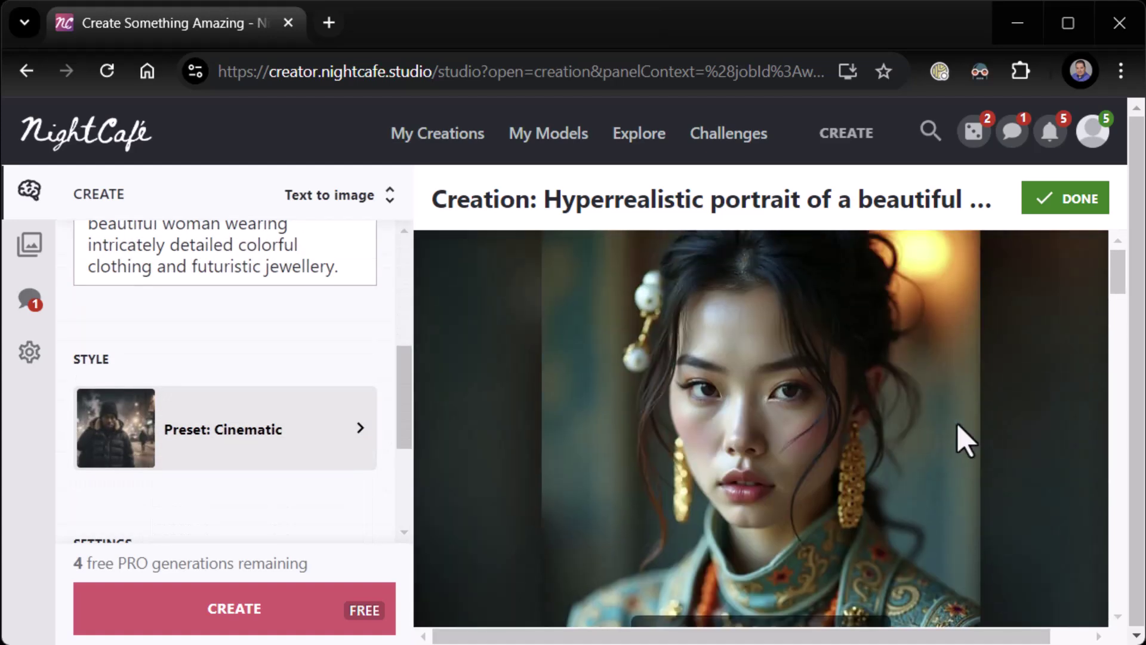
scroll(955, 439, "up", 2)
scroll(951, 437, "down", 3)
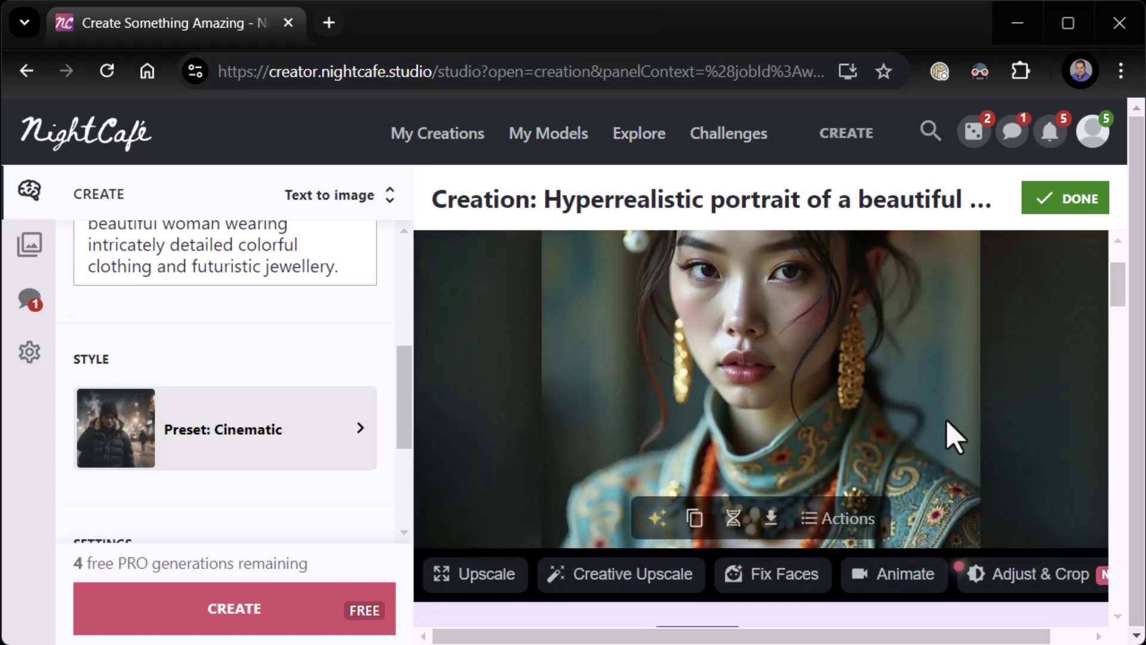
scroll(952, 440, "up", 3)
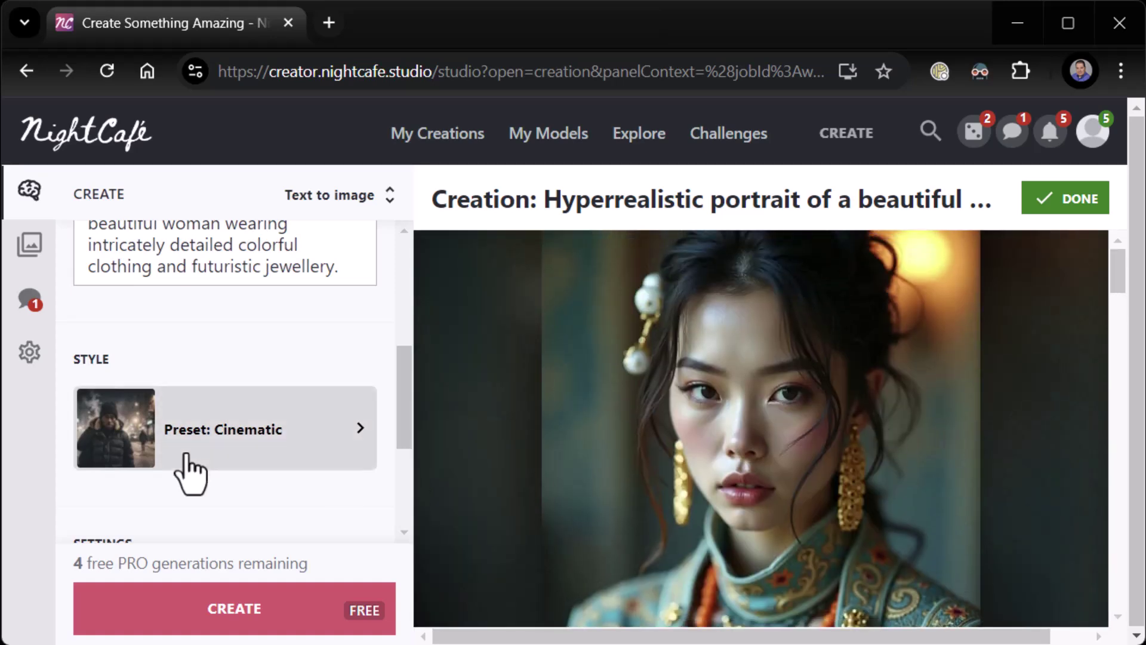
Browse the preset styles for the portrait prompt and set the style to B&W Portrait.
left_click(338, 436)
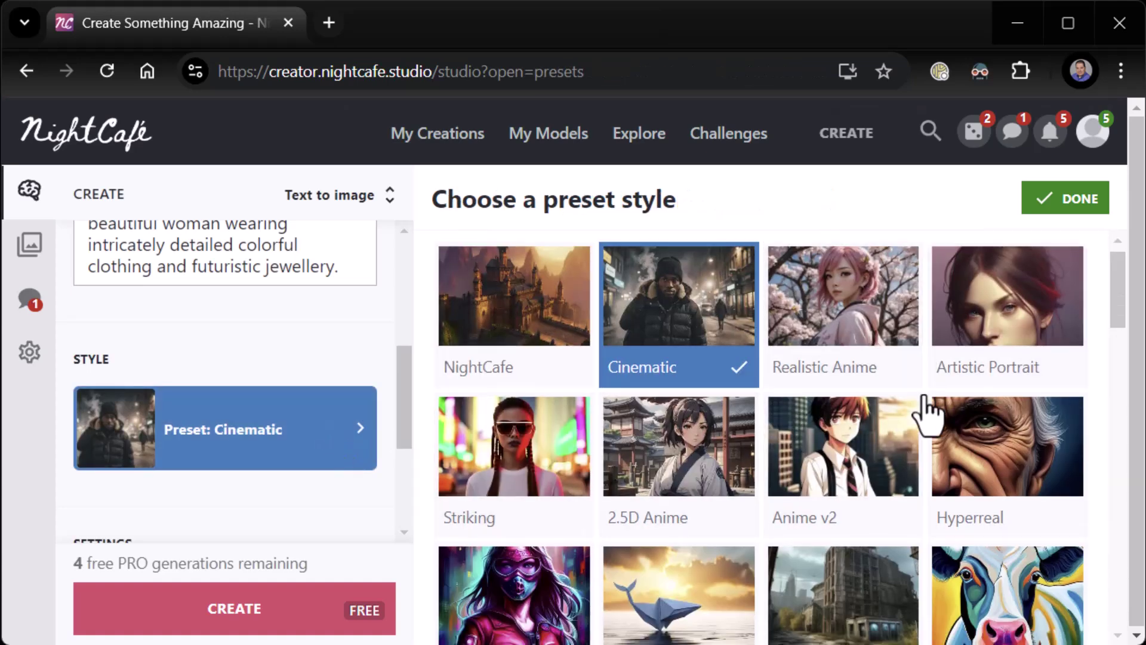
scroll(922, 409, "down", 6)
scroll(912, 424, "up", 3)
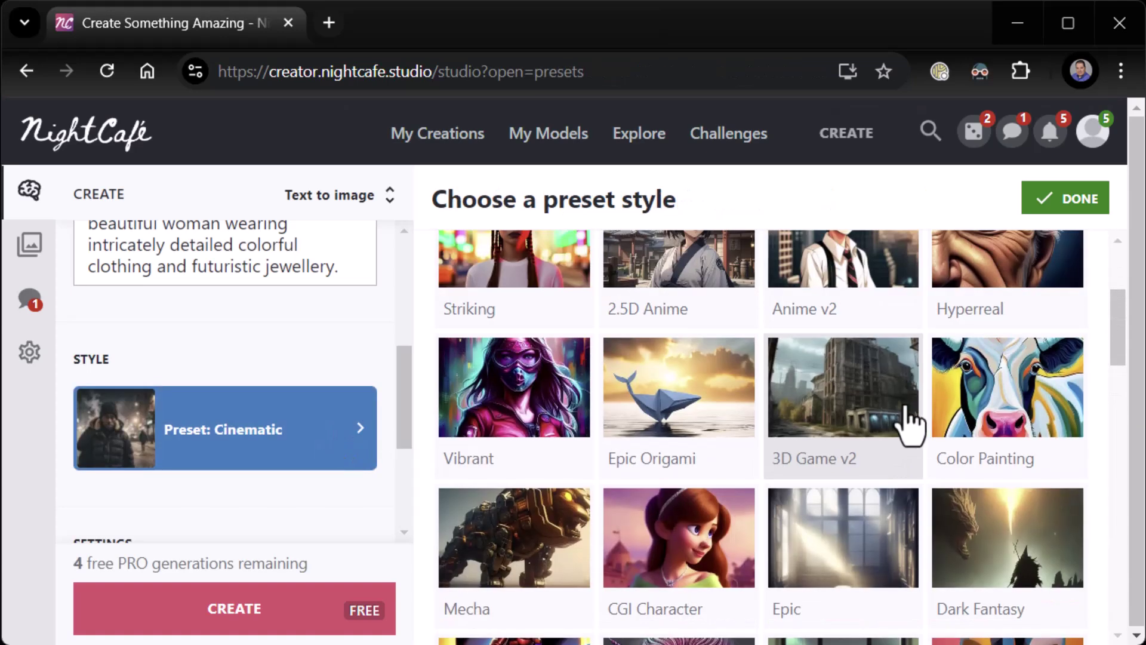
scroll(907, 422, "down", 2)
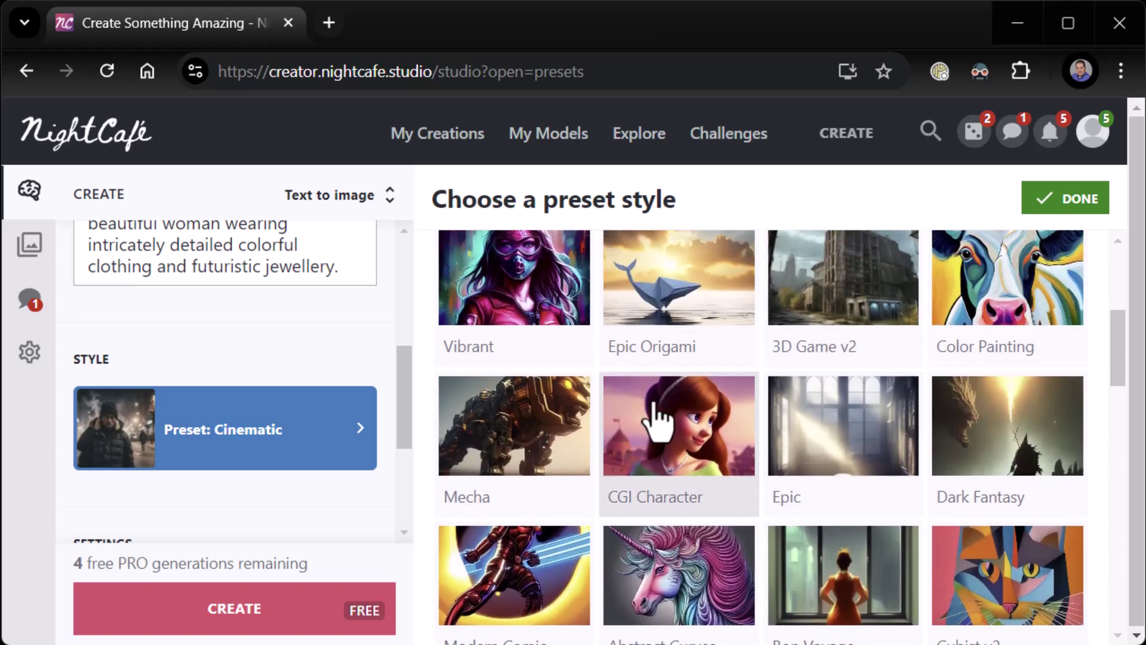
scroll(663, 421, "down", 3)
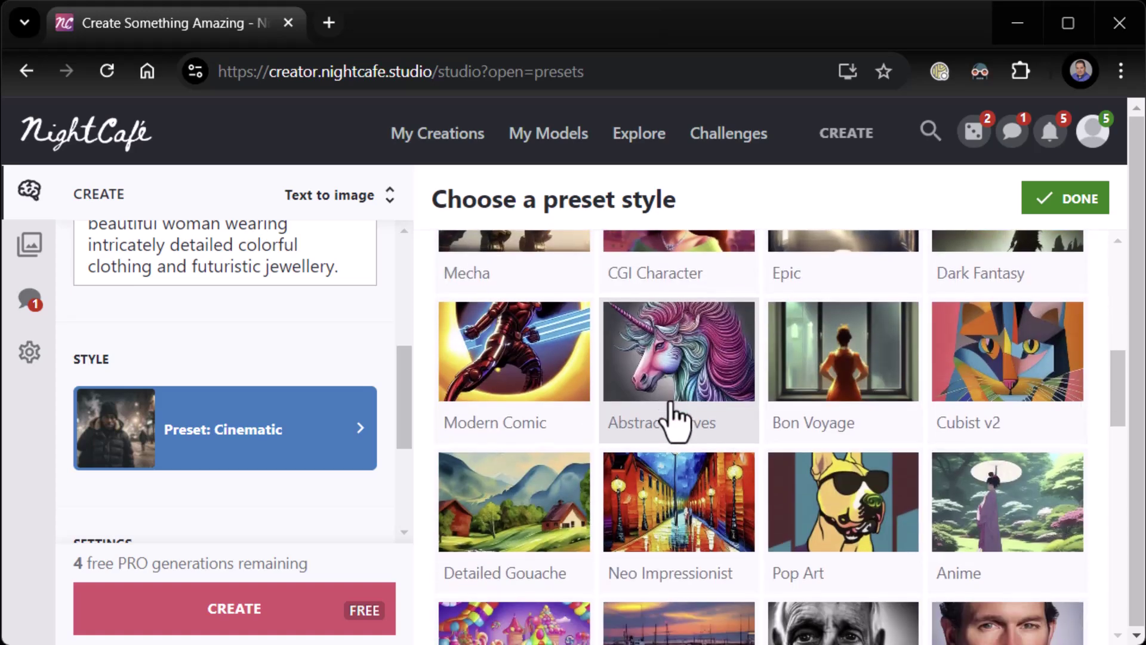
scroll(662, 426, "up", 2)
scroll(796, 451, "down", 3)
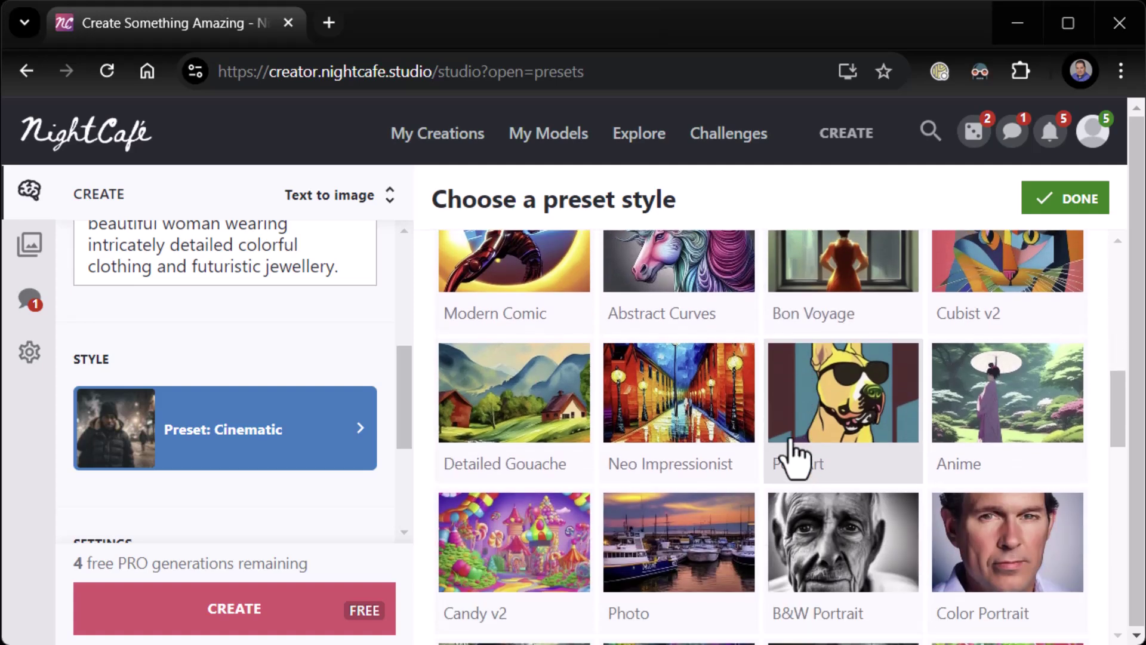
scroll(635, 499, "down", 3)
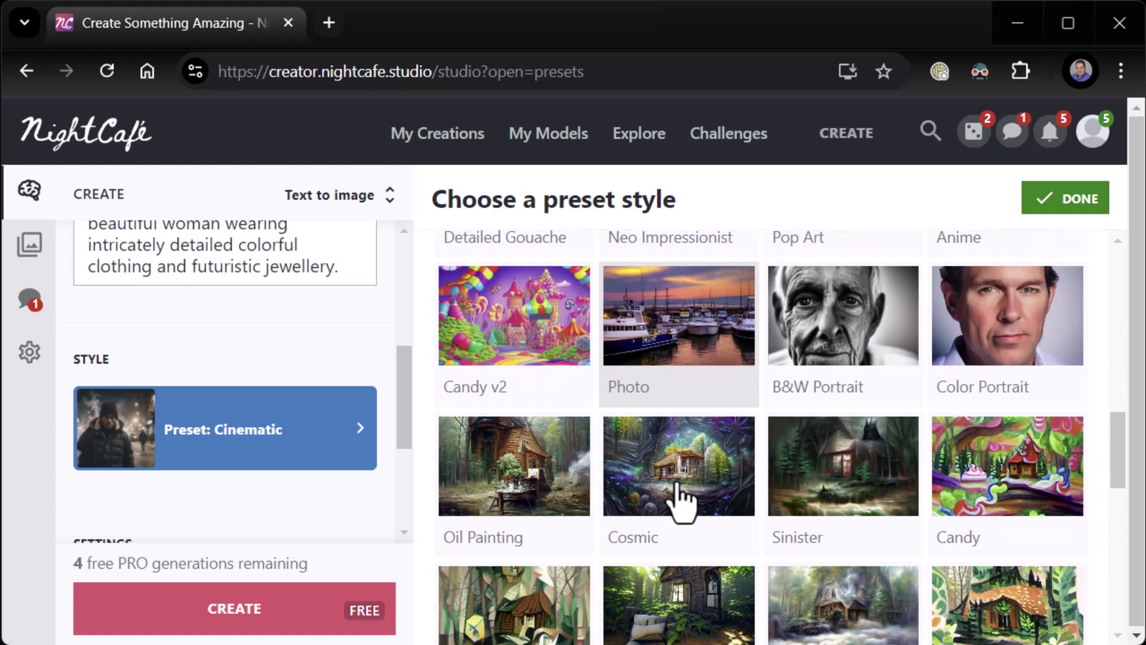
scroll(683, 487, "down", 2)
scroll(678, 486, "up", 2)
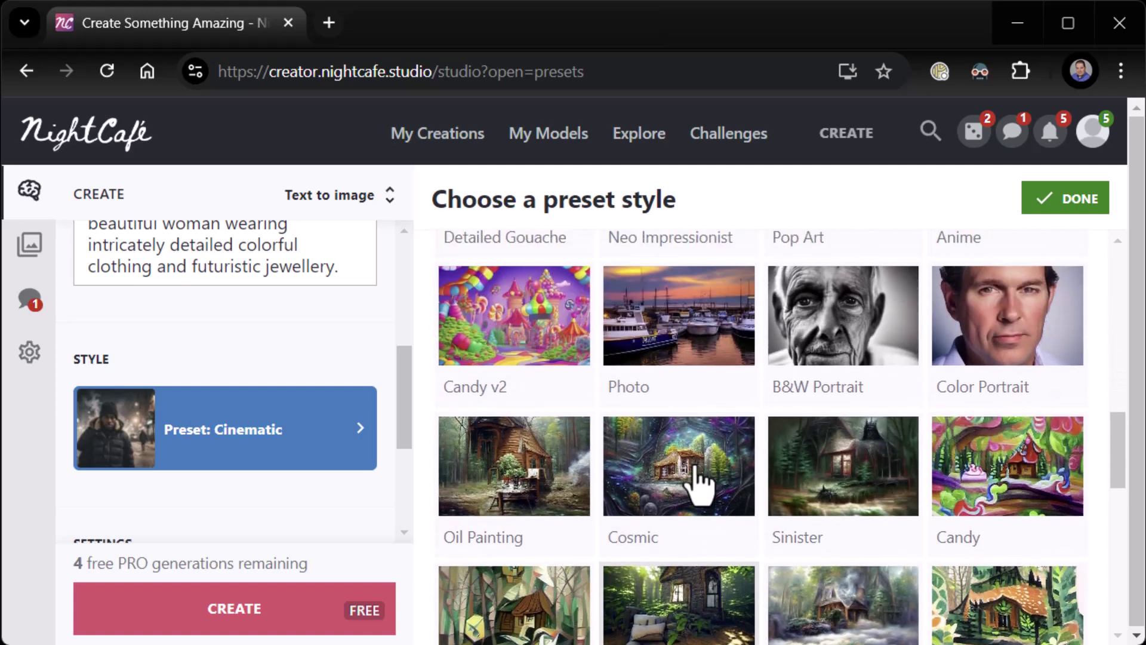
left_click(854, 341)
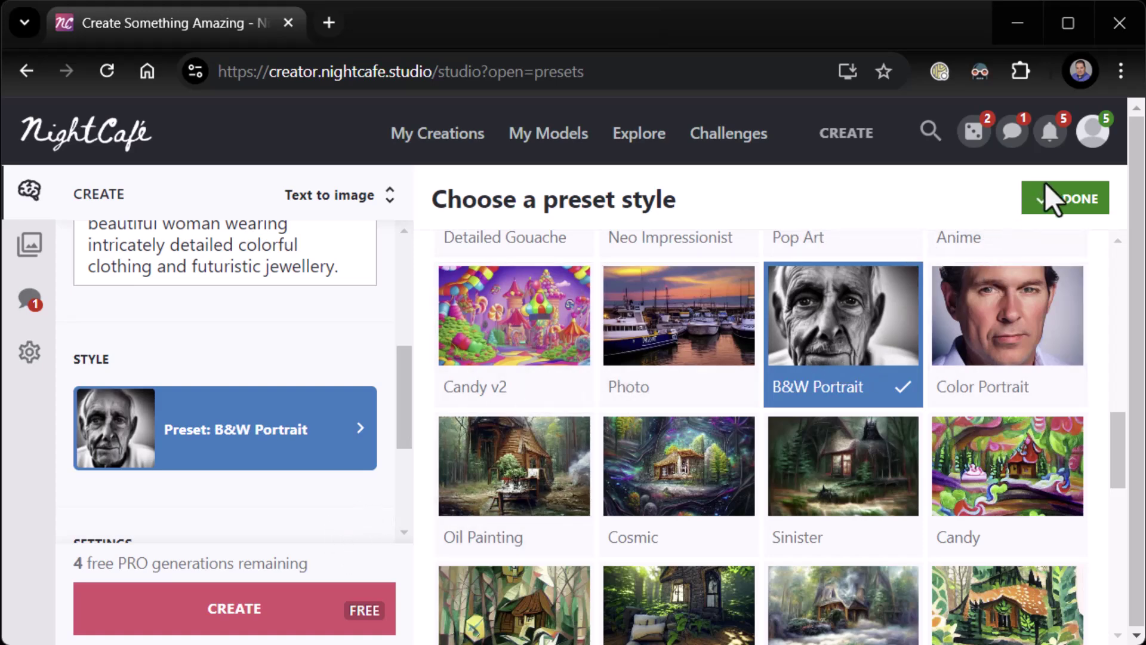
left_click(1050, 203)
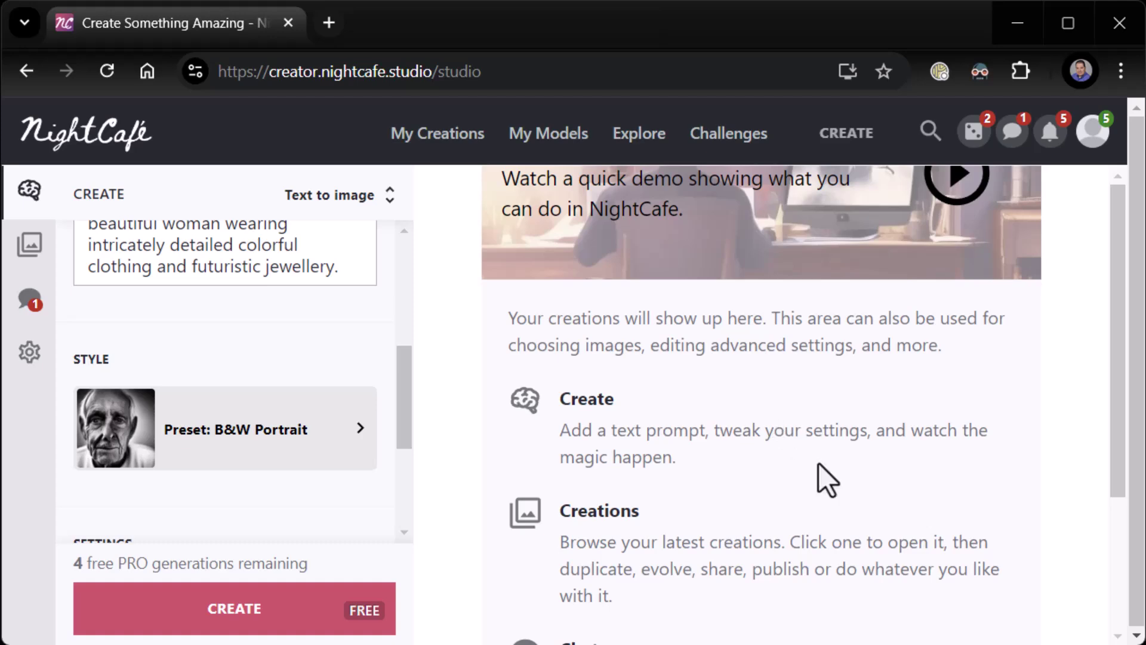
Generate another image from the same portrait prompt using the B&W Portrait preset.
scroll(919, 459, "down", 3)
scroll(919, 460, "up", 3)
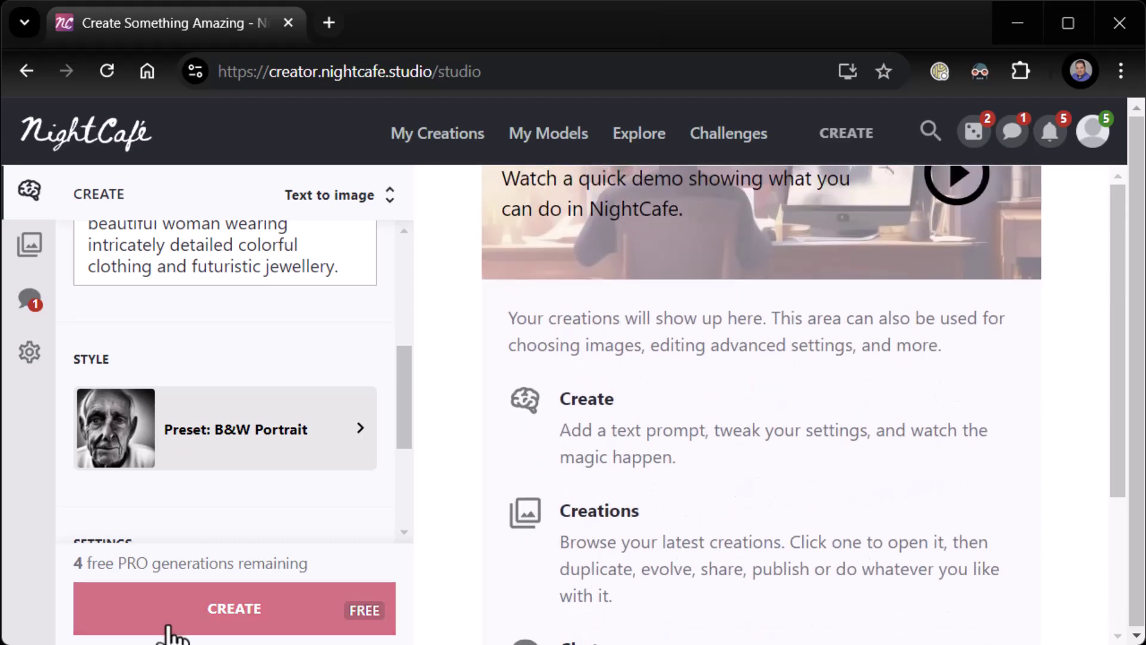
left_click(197, 620)
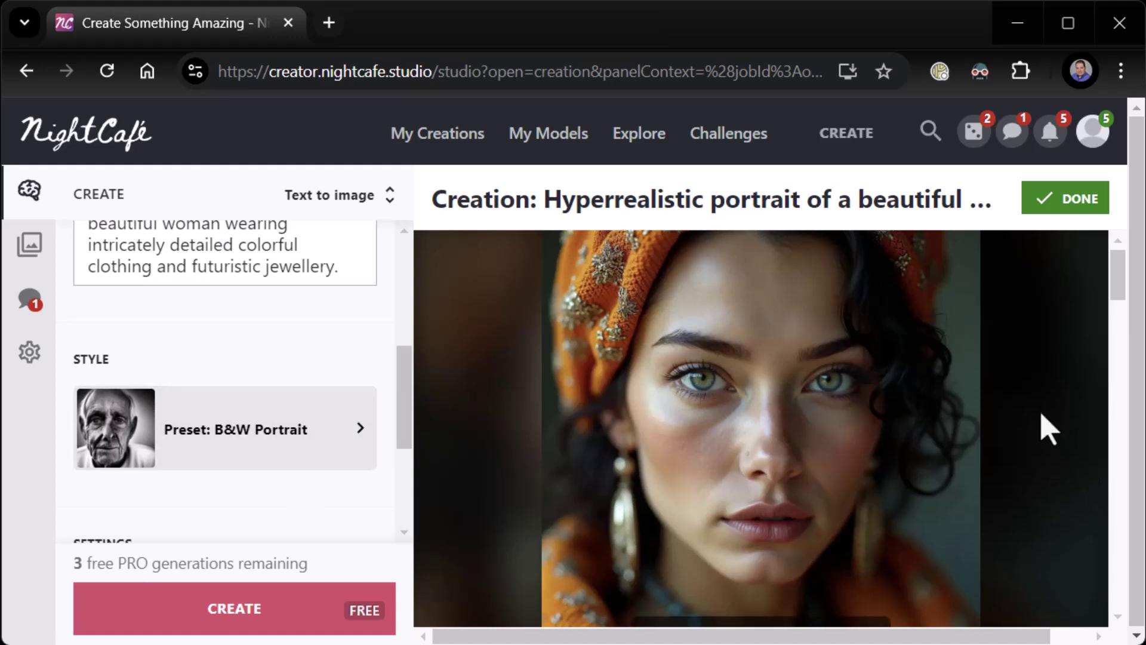
Look over the newly generated portrait with its editing, publishing and sharing options.
scroll(1038, 435, "down", 6)
scroll(1034, 426, "up", 3)
scroll(1034, 425, "up", 2)
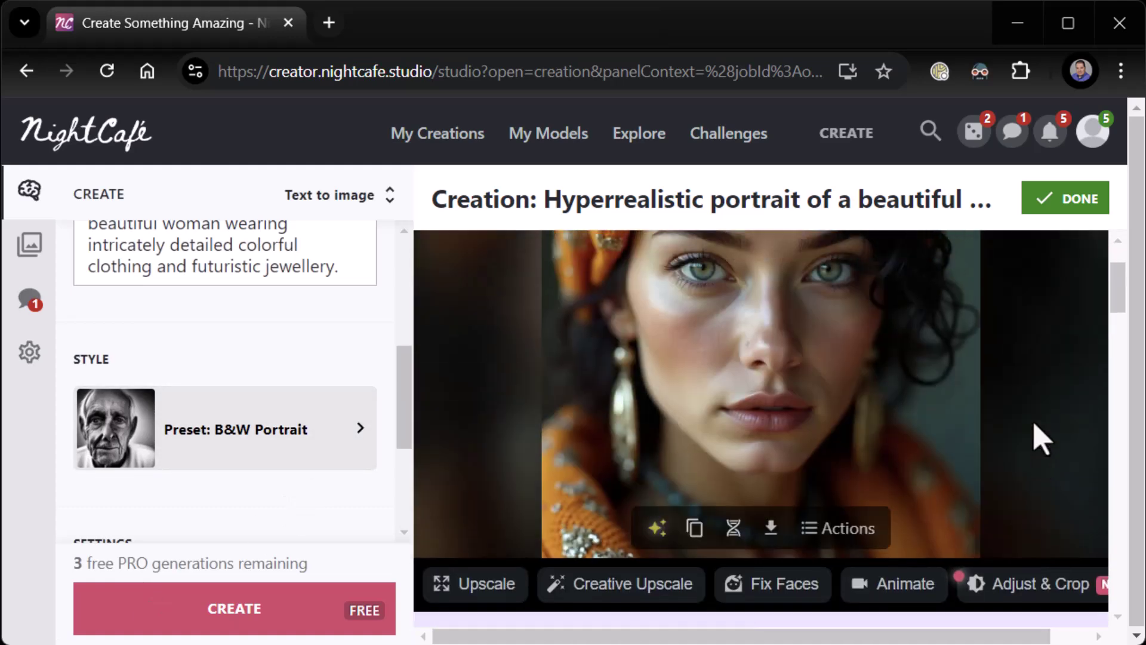
scroll(1034, 427, "down", 8)
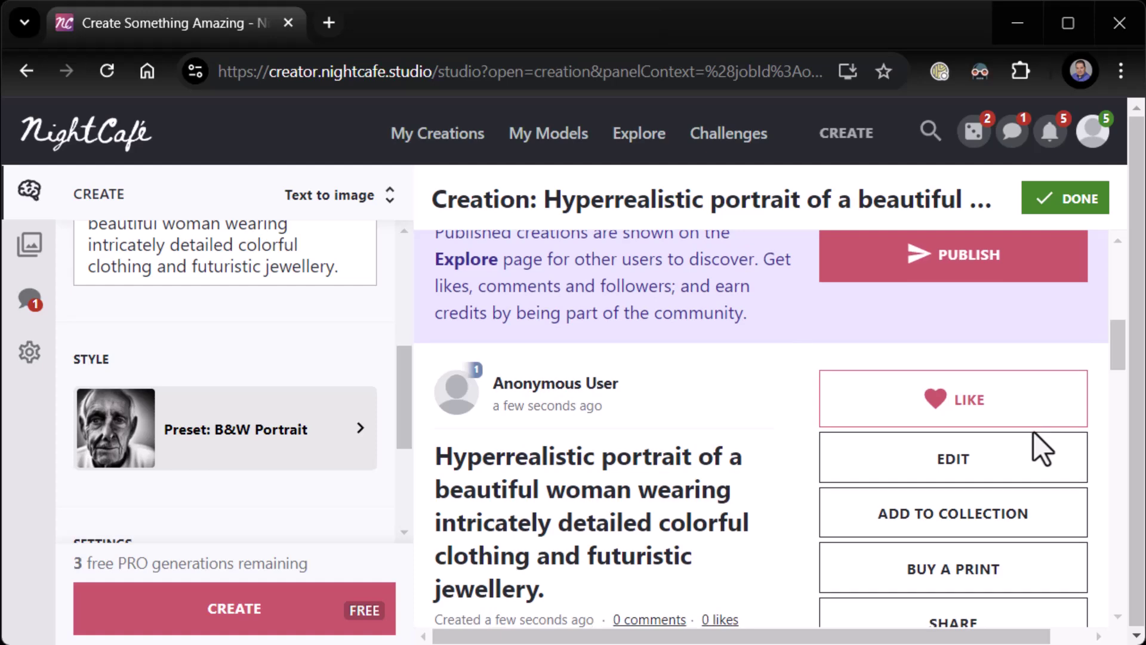
scroll(1038, 447, "down", 6)
scroll(1039, 447, "up", 2)
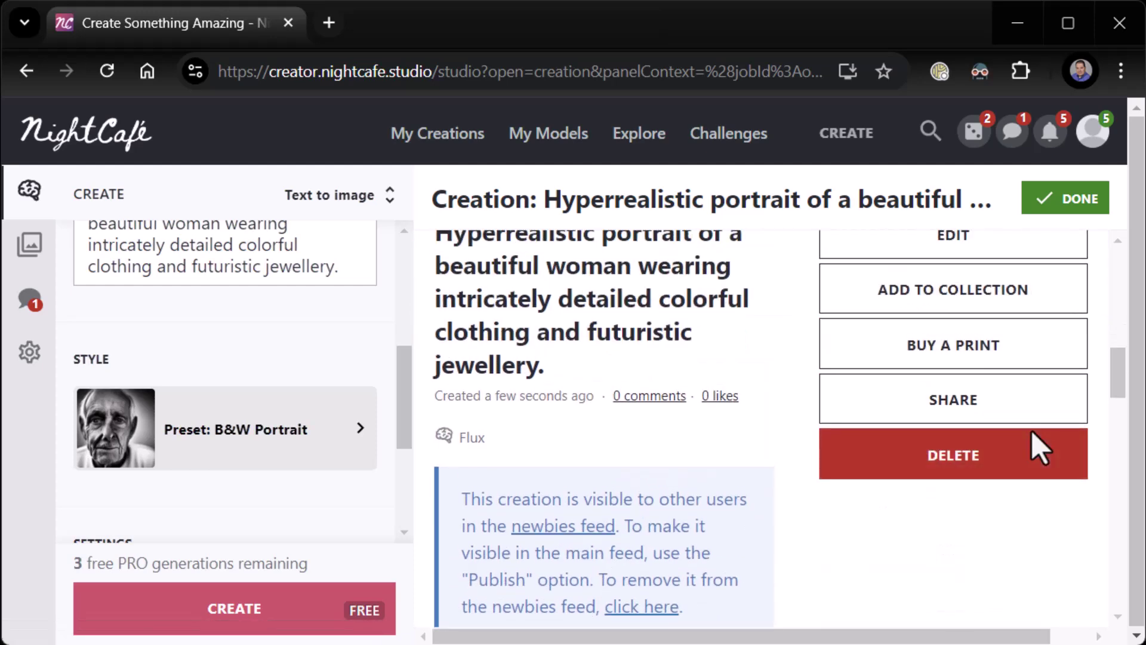
scroll(768, 487, "up", 10)
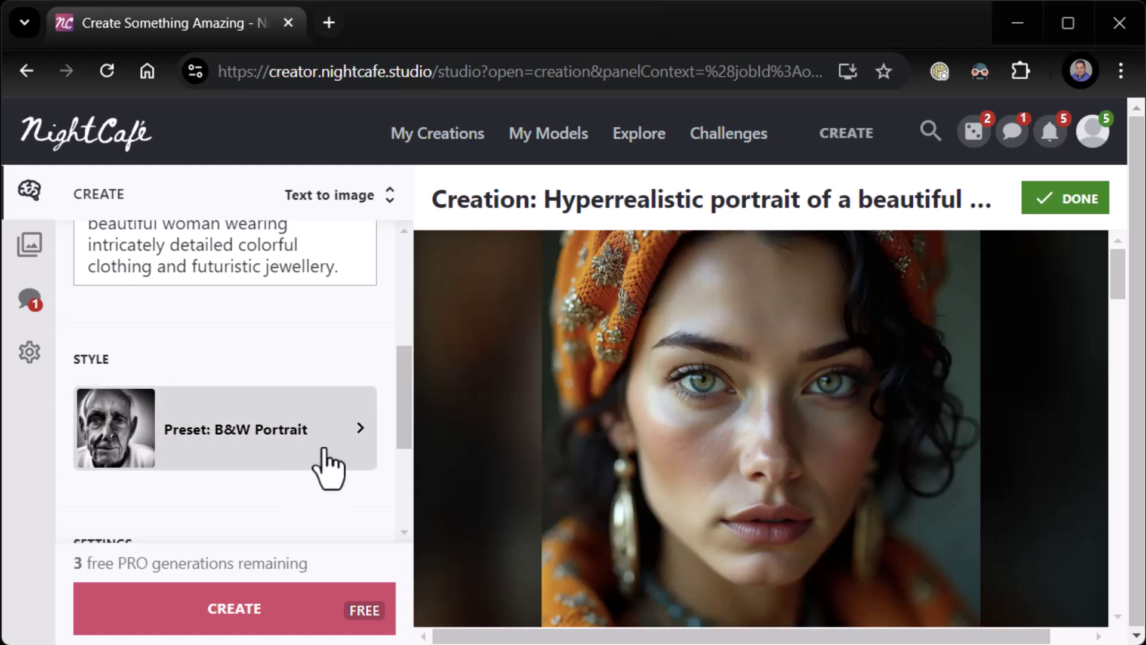
Review the creation's model, text prompt, style and further settings without changing them.
scroll(297, 460, "down", 3)
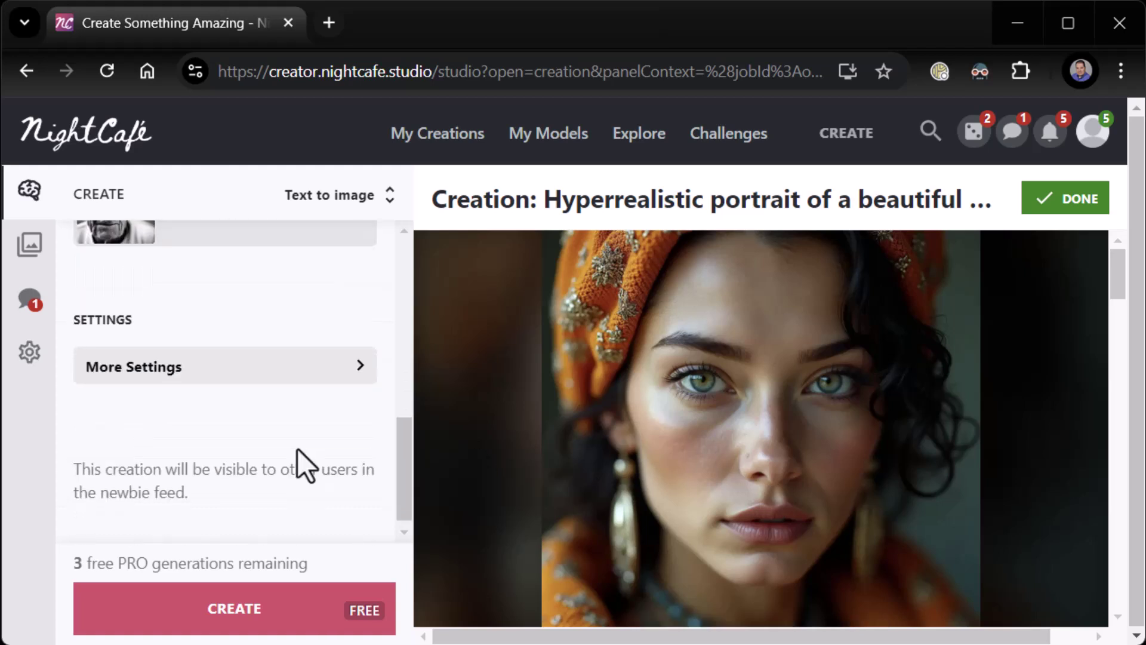
scroll(297, 459, "up", 5)
scroll(297, 460, "down", 3)
scroll(298, 460, "up", 1)
scroll(298, 451, "down", 3)
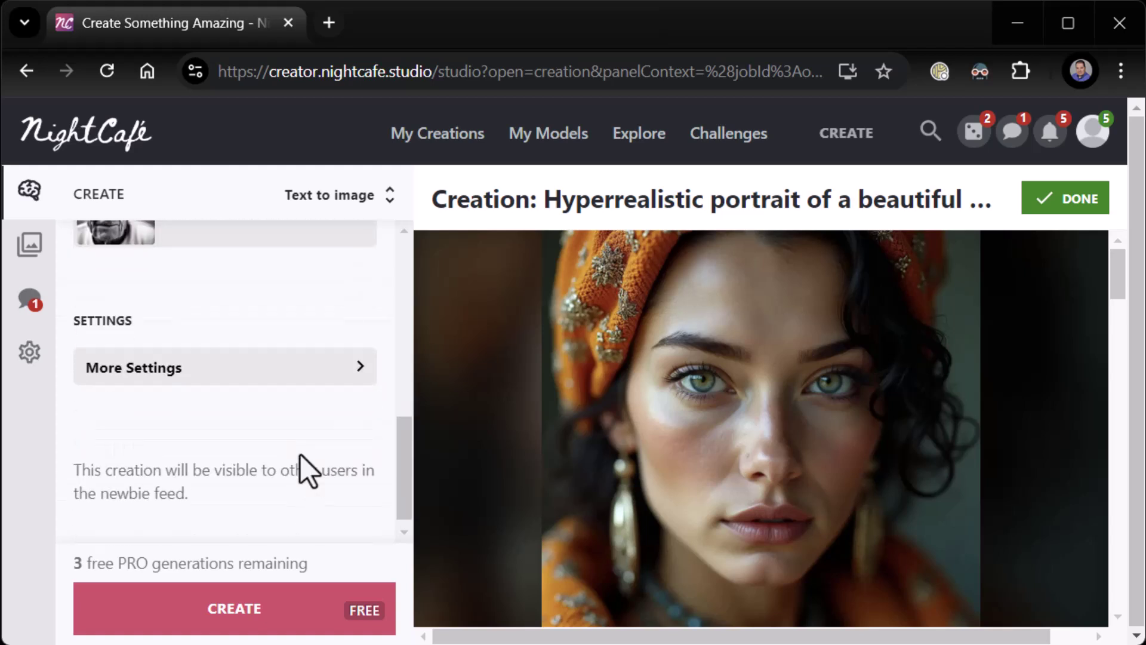
scroll(334, 406, "up", 5)
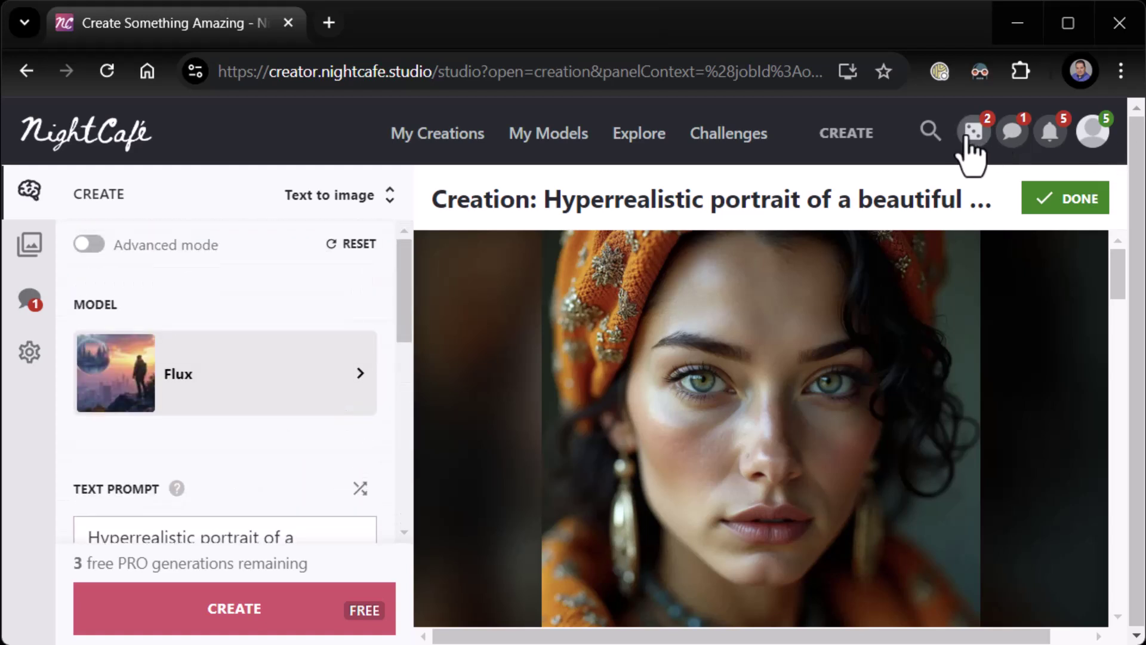
Look through the generated portraits on the My Creations page, collapsing the chat overlay that covers them.
left_click(428, 138)
scroll(440, 345, "down", 1)
scroll(439, 354, "down", 4)
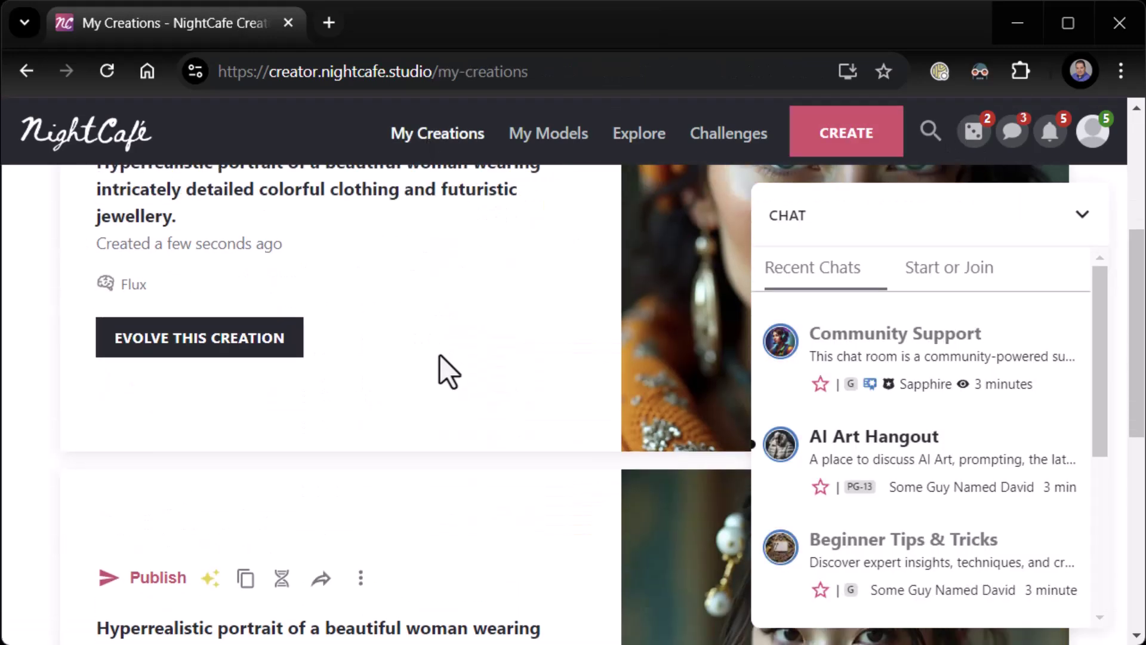
scroll(439, 354, "up", 1)
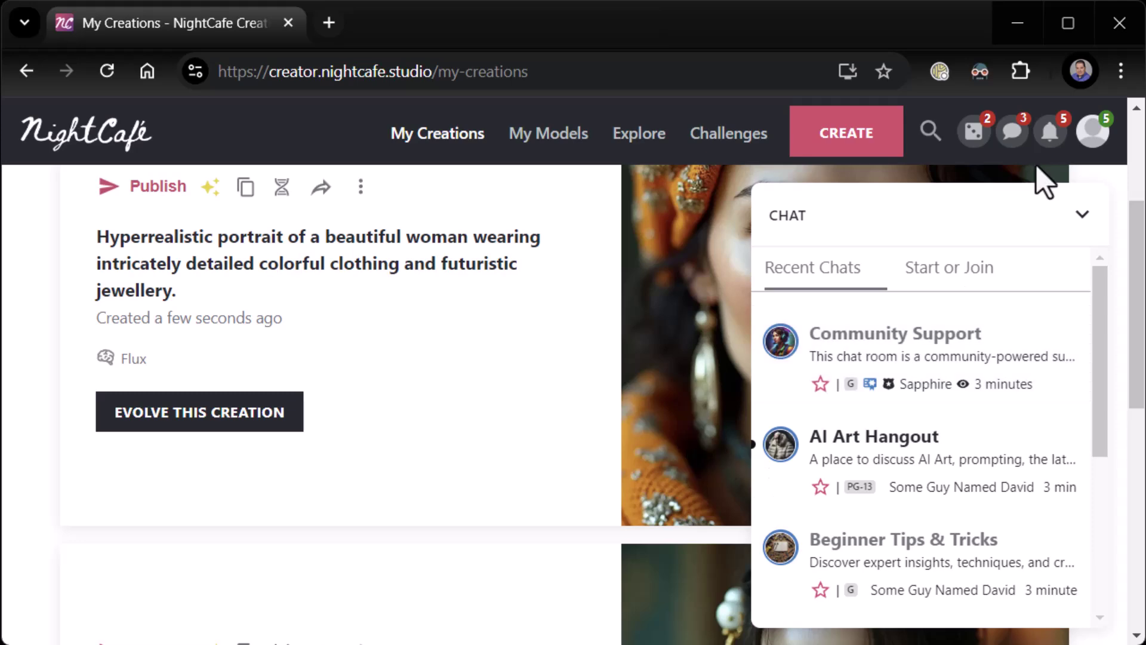
left_click(1082, 214)
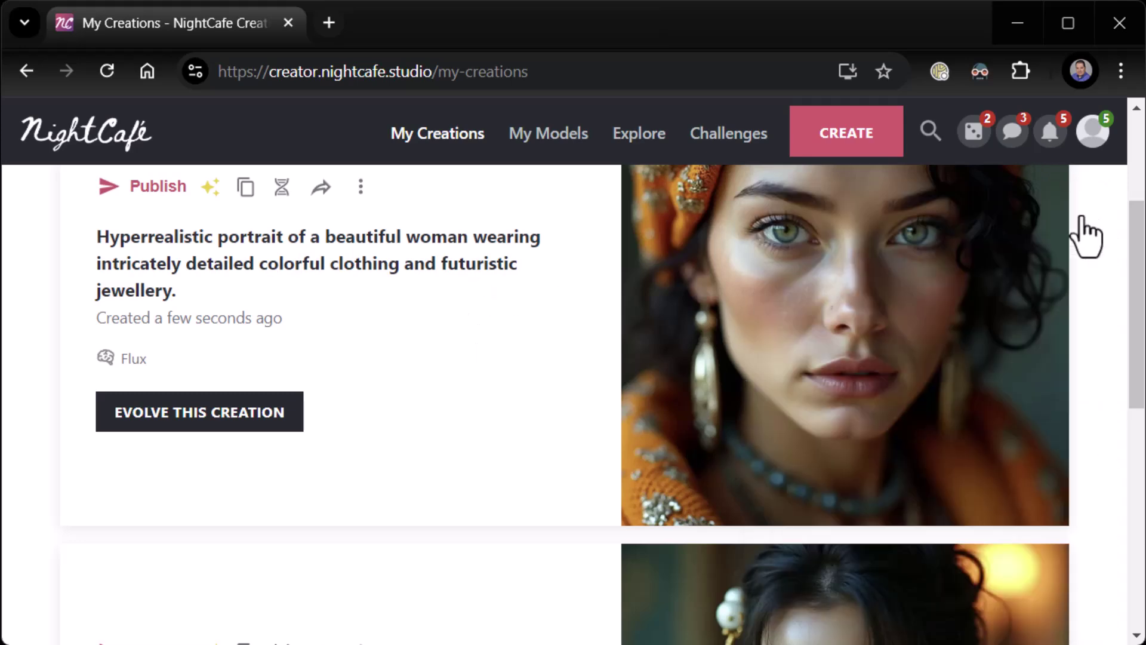
scroll(448, 370, "down", 8)
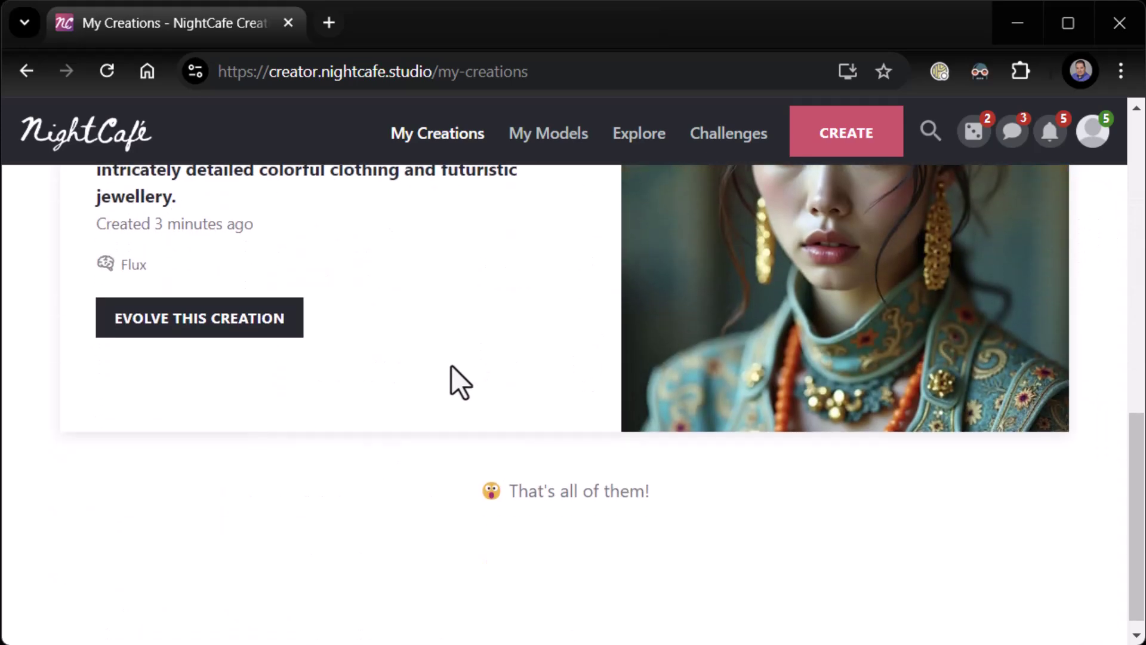
scroll(450, 376, "up", 6)
scroll(464, 355, "down", 4)
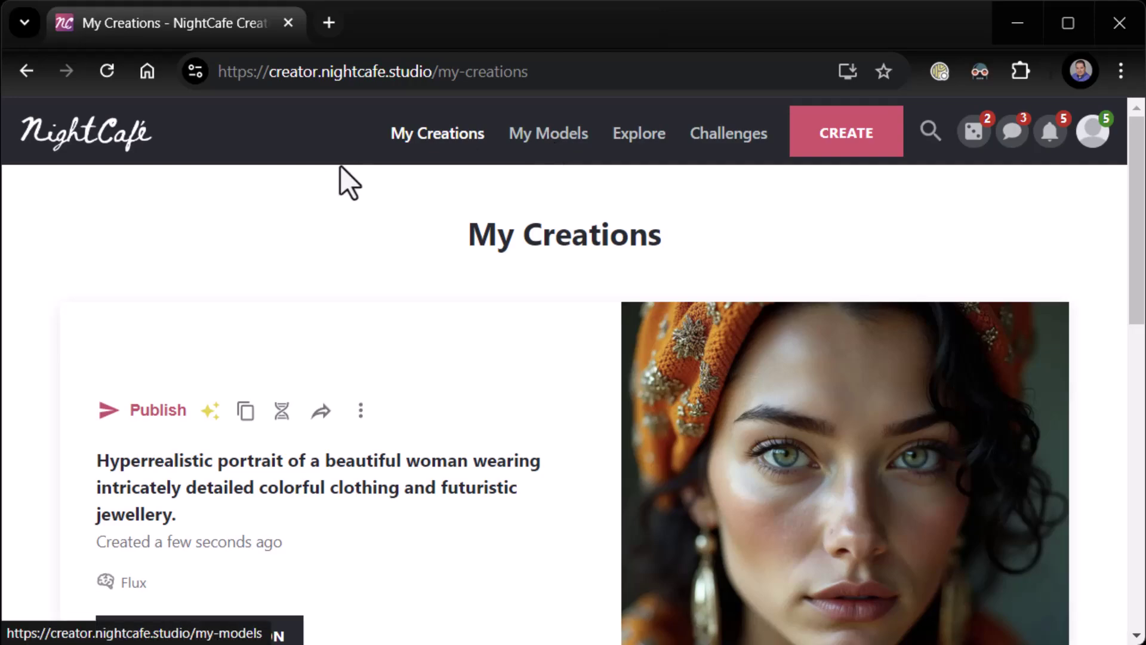
scroll(537, 352, "down", 10)
scroll(514, 341, "down", 4)
scroll(514, 344, "up", 13)
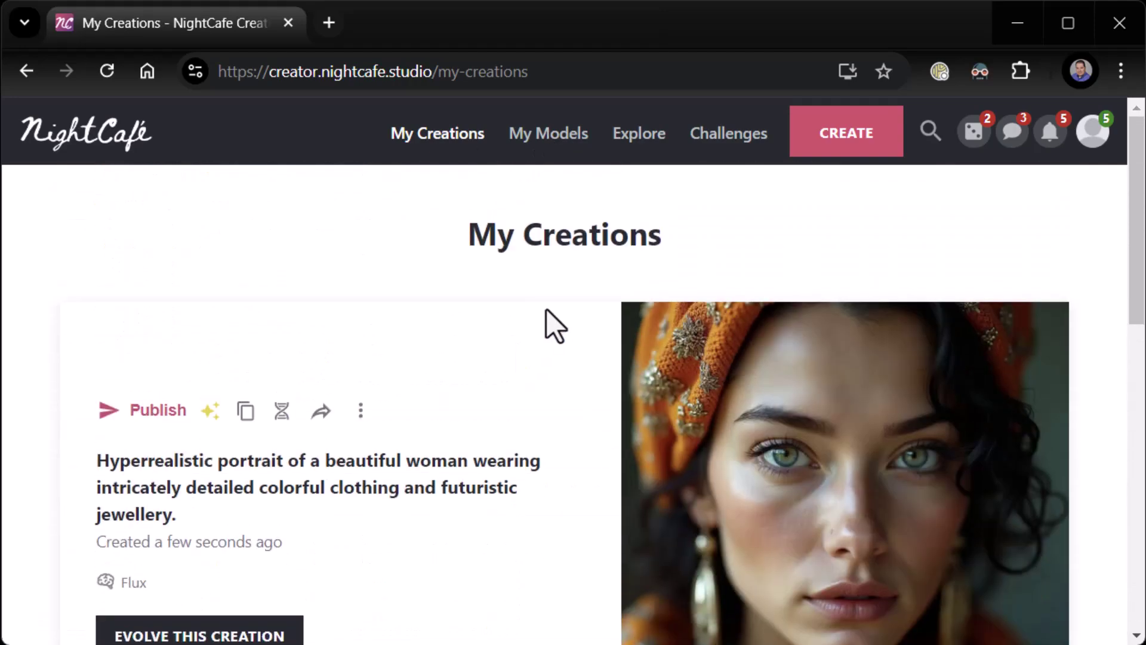
Open the My Models page and read the introduction to fine-tuning personalized SDXL models.
left_click(550, 136)
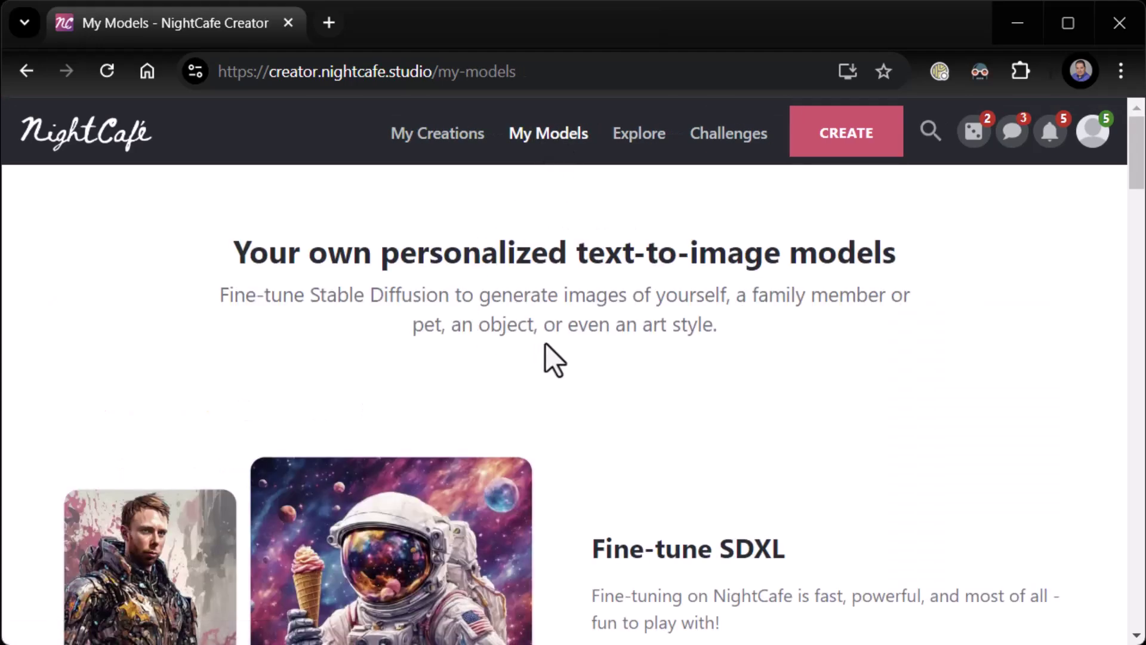
scroll(675, 369, "down", 2)
scroll(357, 331, "up", 2)
scroll(805, 388, "down", 4)
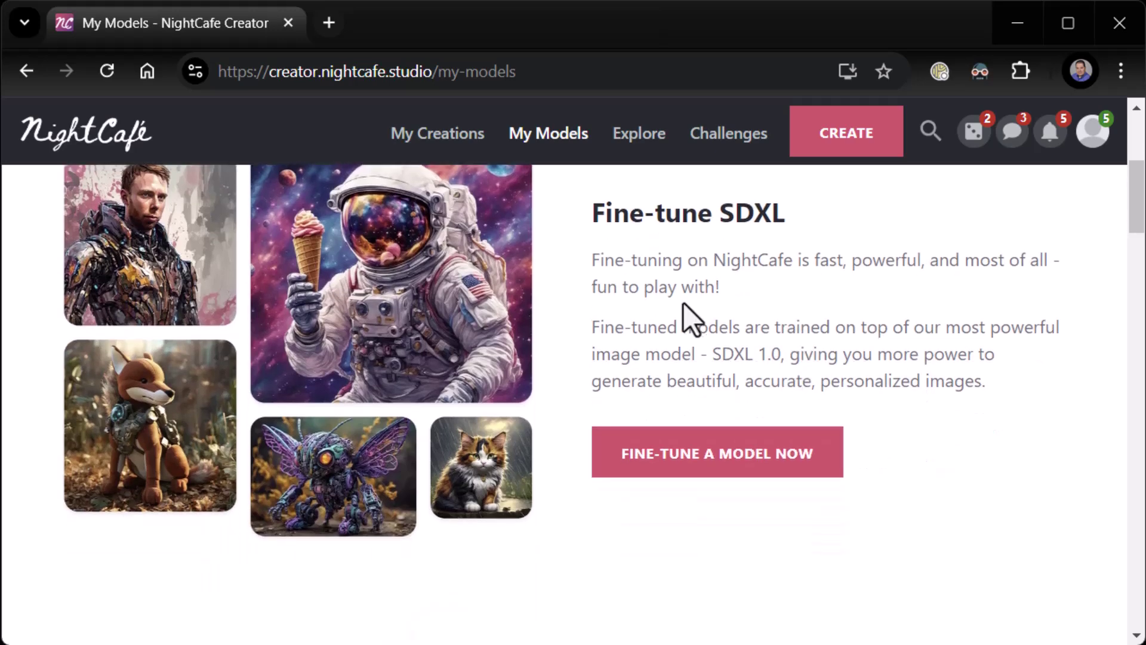
scroll(687, 316, "up", 1)
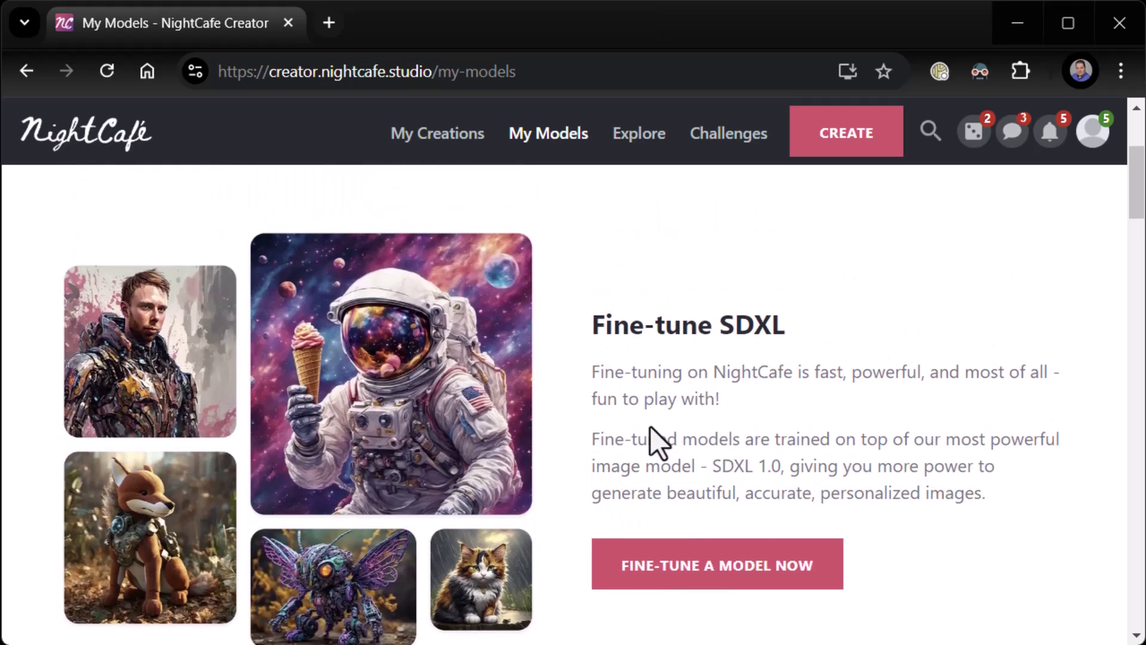
scroll(710, 460, "down", 3)
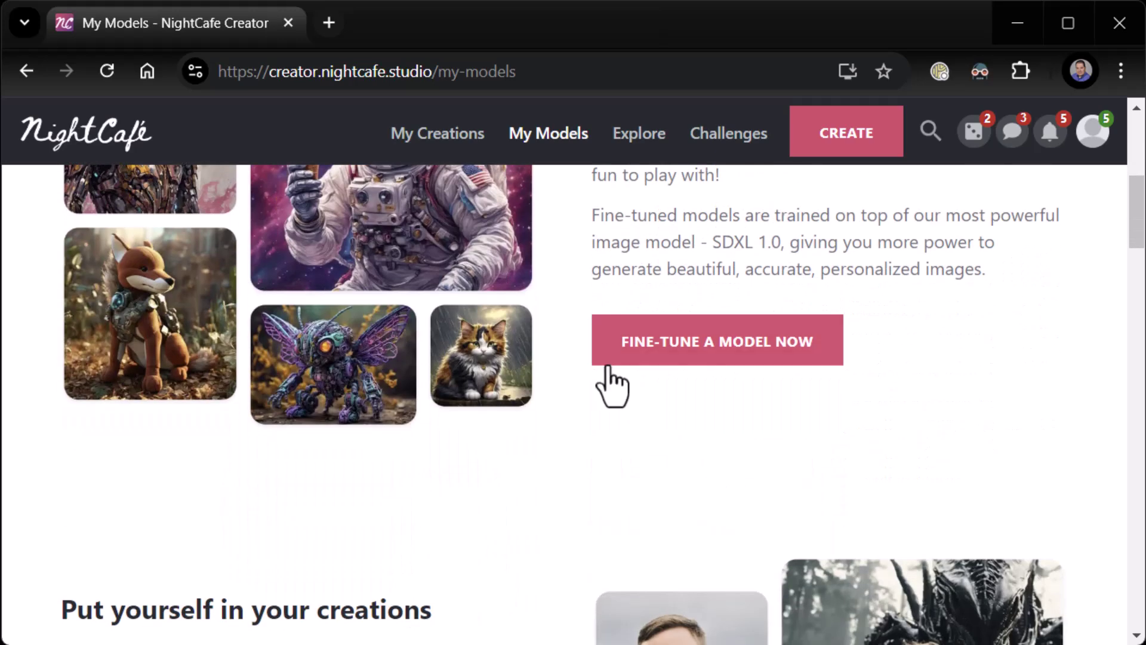
scroll(656, 412, "down", 1)
scroll(609, 447, "up", 2)
scroll(597, 442, "up", 3)
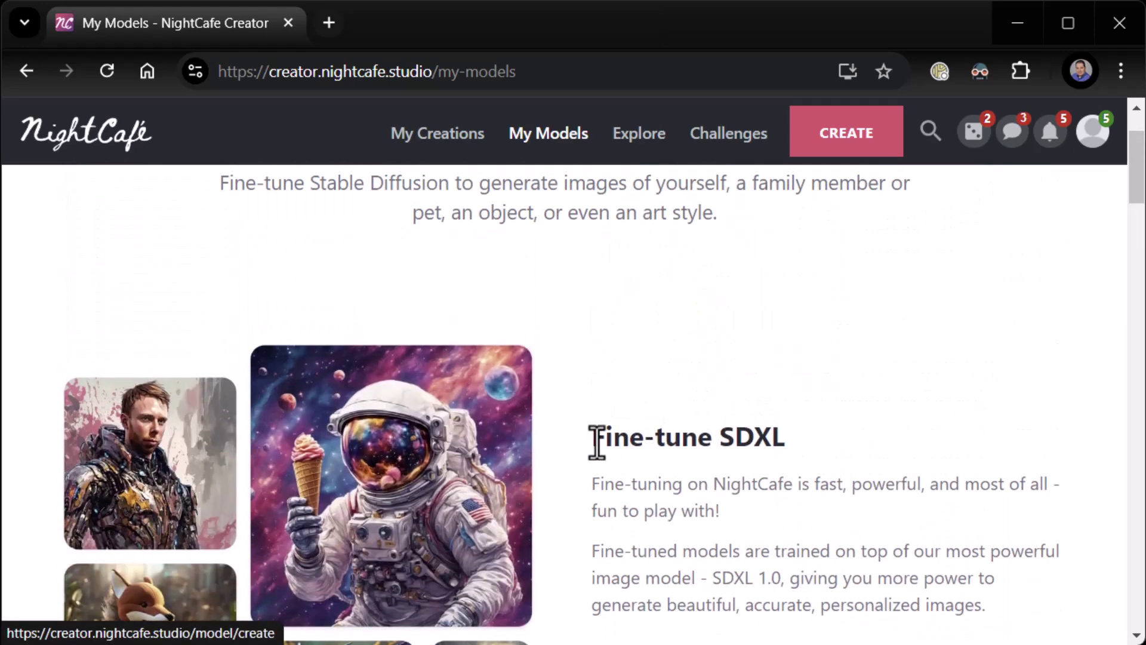
Read the My Models sections on face models, personal styles, animals or objects, and the frequently asked questions.
scroll(597, 450, "down", 2)
scroll(486, 494, "down", 6)
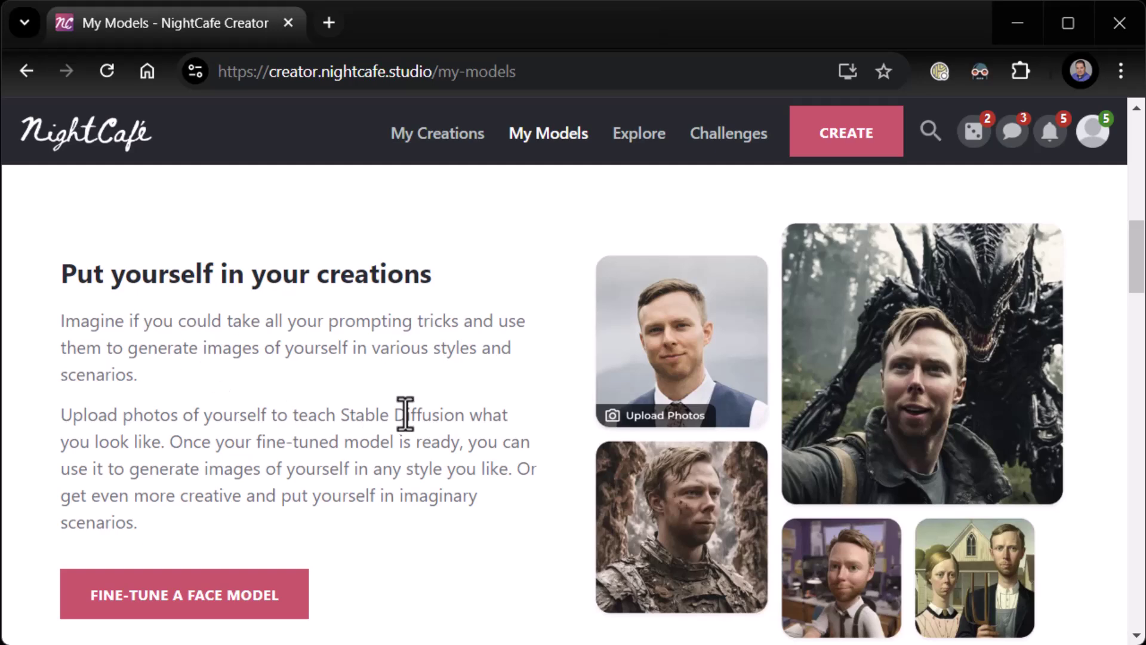
scroll(398, 436, "down", 8)
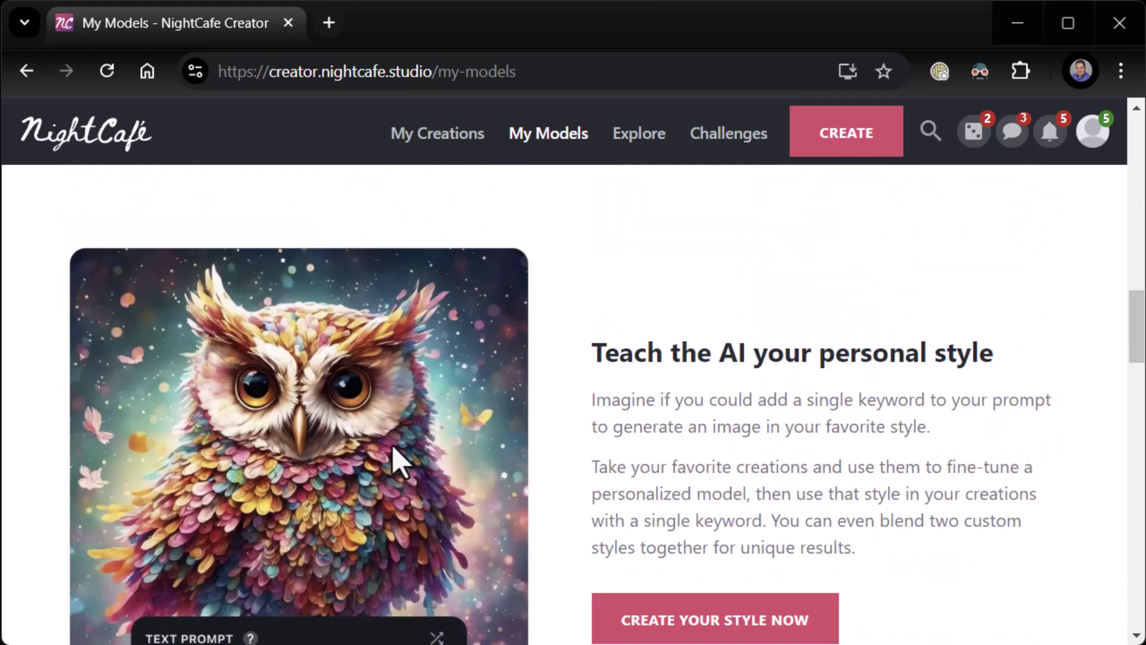
scroll(691, 376, "down", 2)
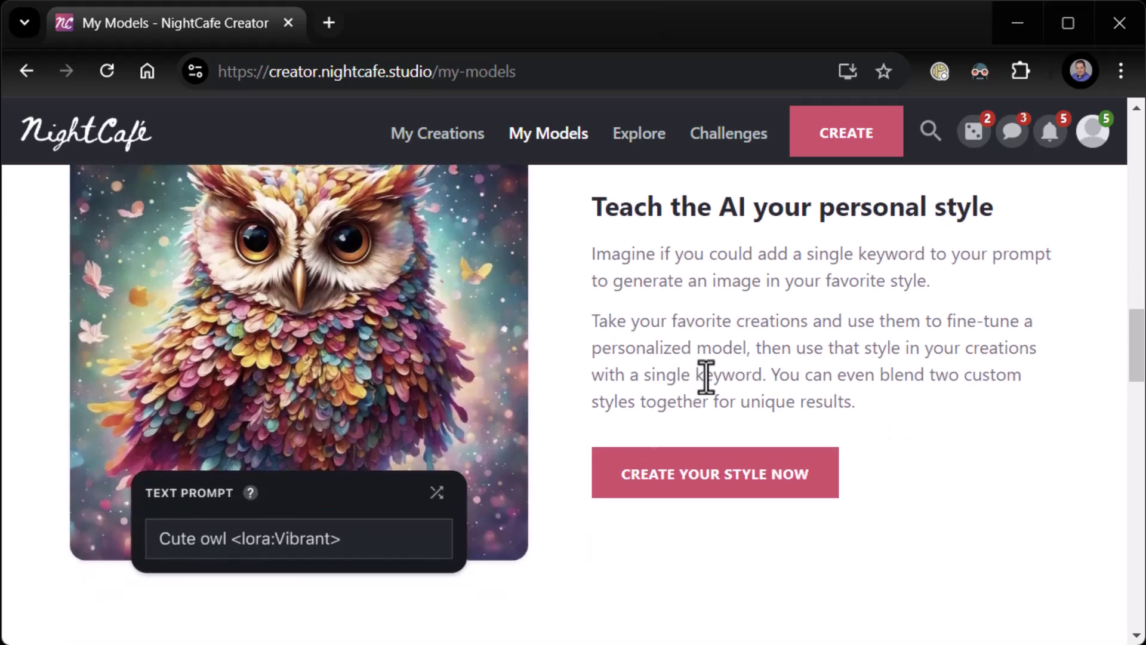
scroll(707, 378, "down", 8)
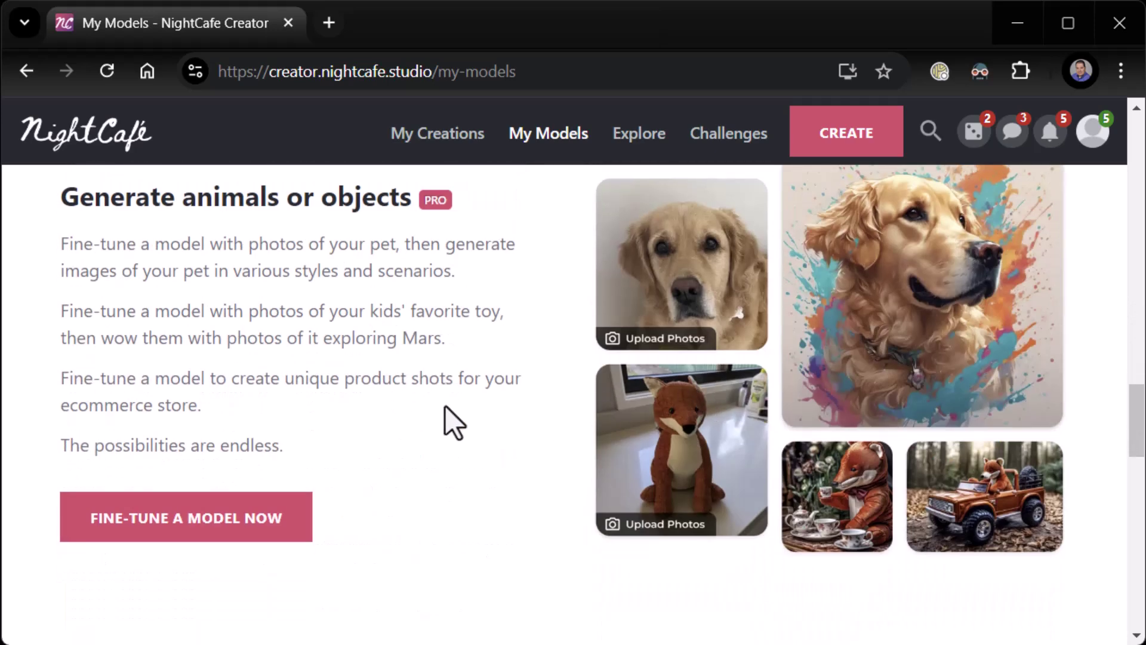
scroll(468, 390, "down", 8)
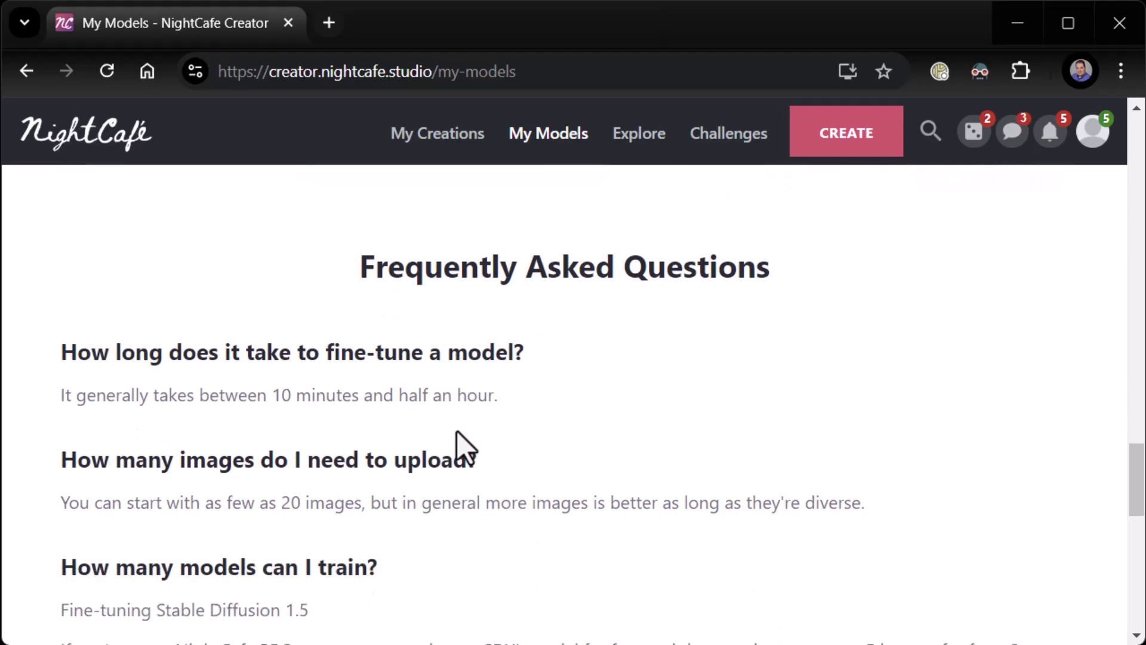
scroll(457, 431, "up", 20)
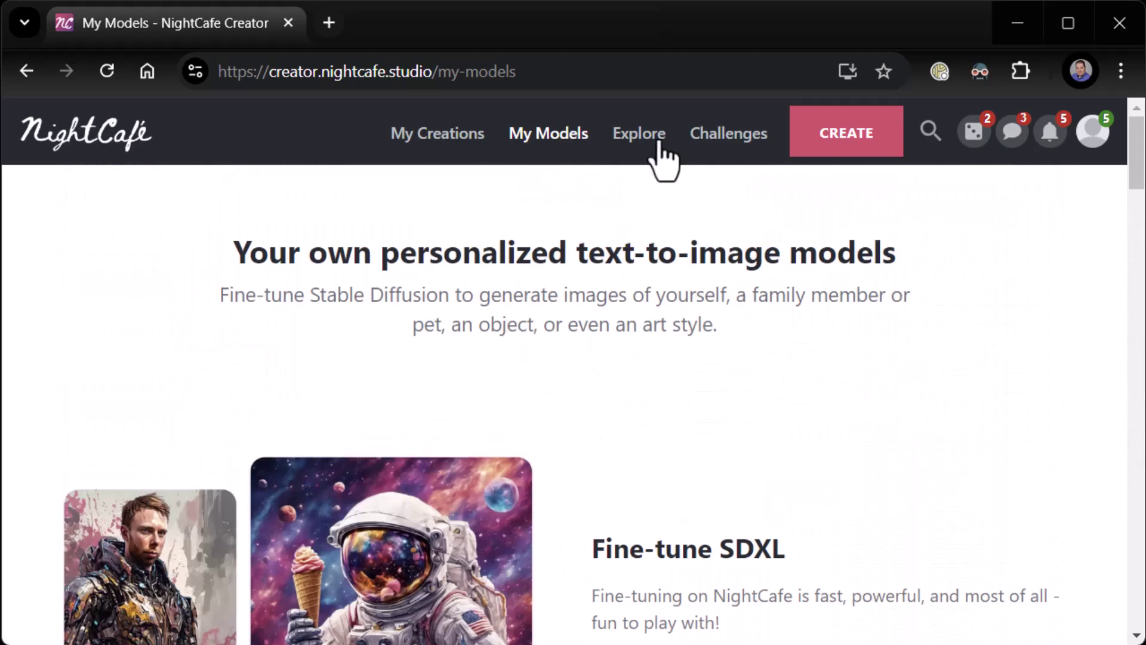
Open the Explore page and look over the first AI-generated artworks in its gallery.
left_click(659, 146)
scroll(776, 358, "down", 4)
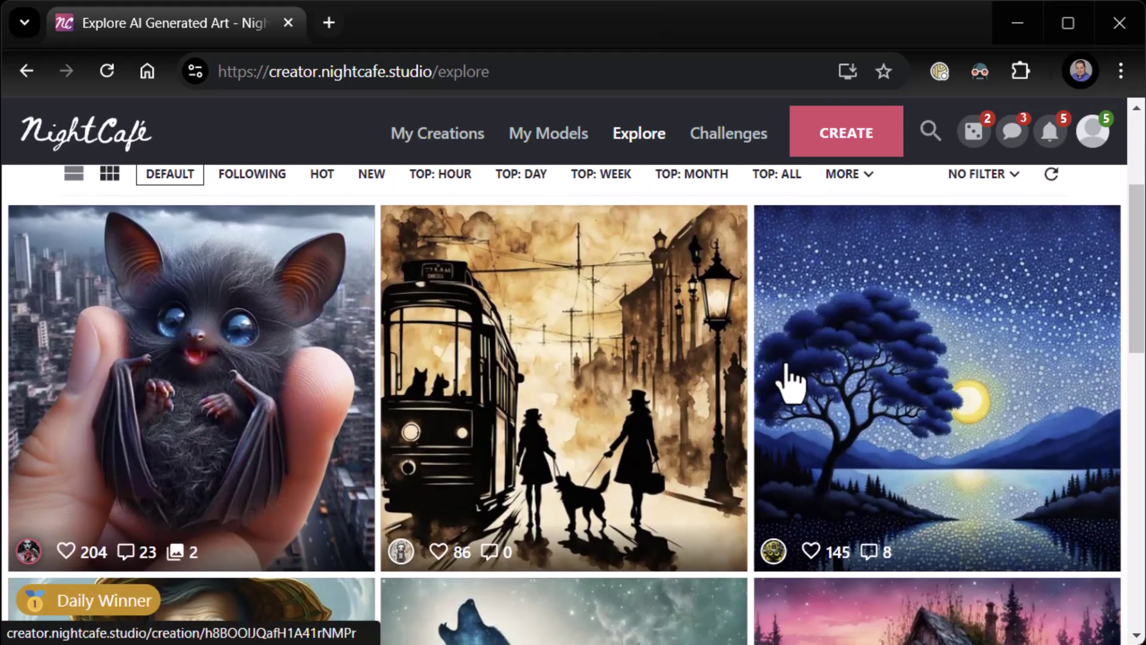
scroll(740, 386, "up", 2)
scroll(709, 389, "down", 2)
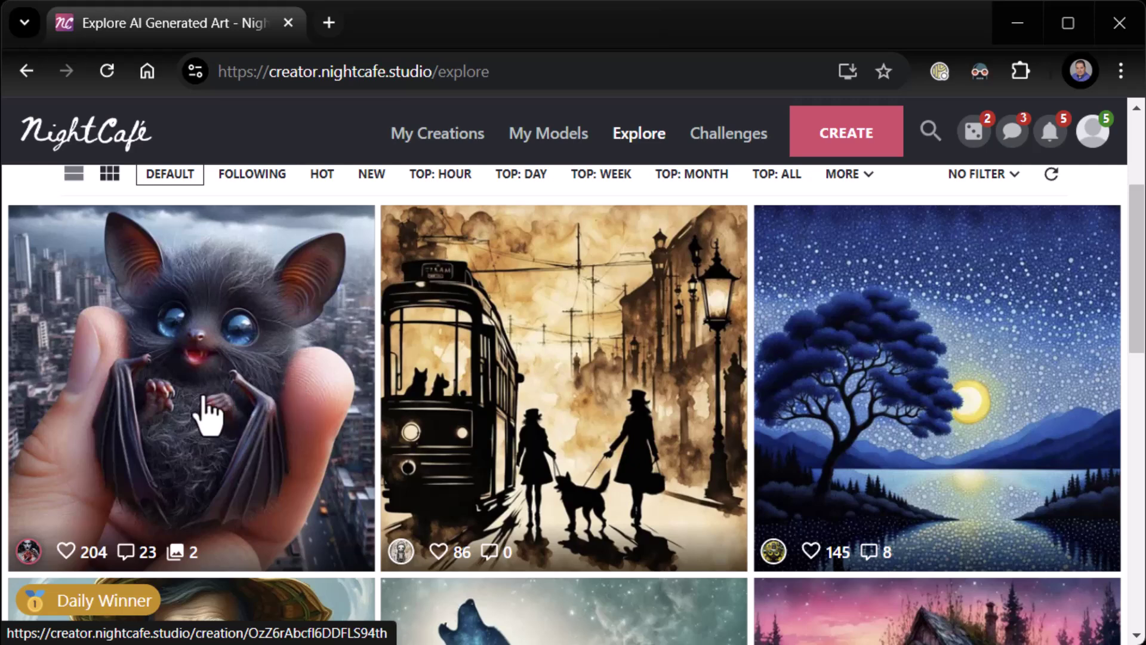
Open the tiny bat artwork, look through its details and comments, and return to the Explore gallery.
left_click(64, 564)
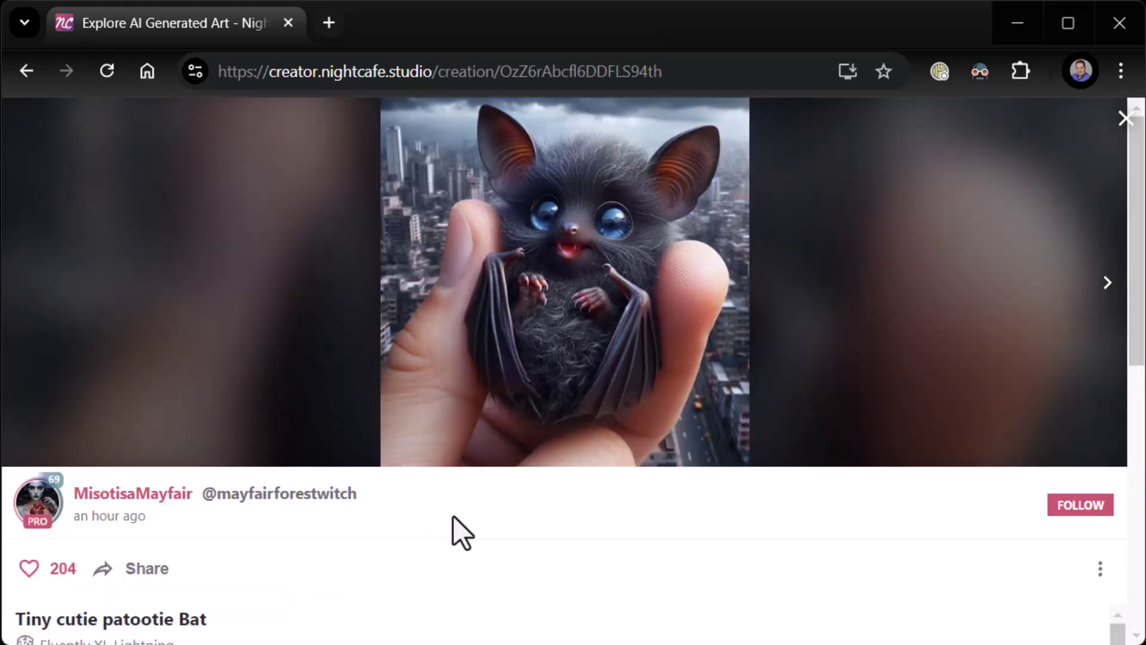
scroll(443, 536, "down", 5)
scroll(443, 540, "down", 3)
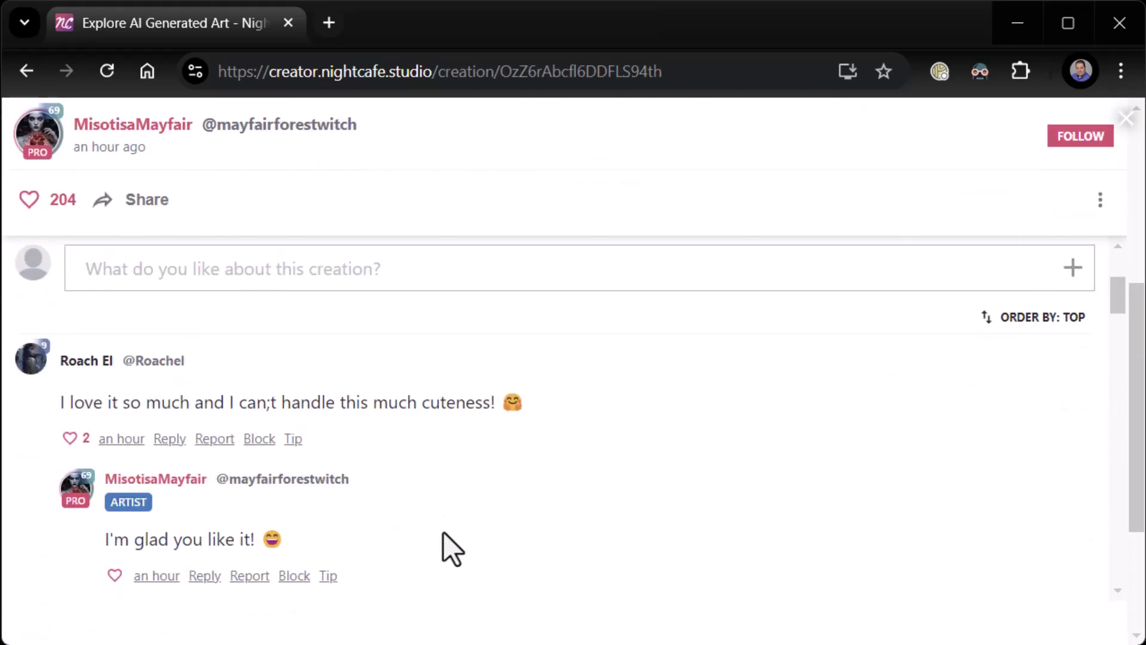
scroll(439, 537, "up", 8)
left_click(27, 71)
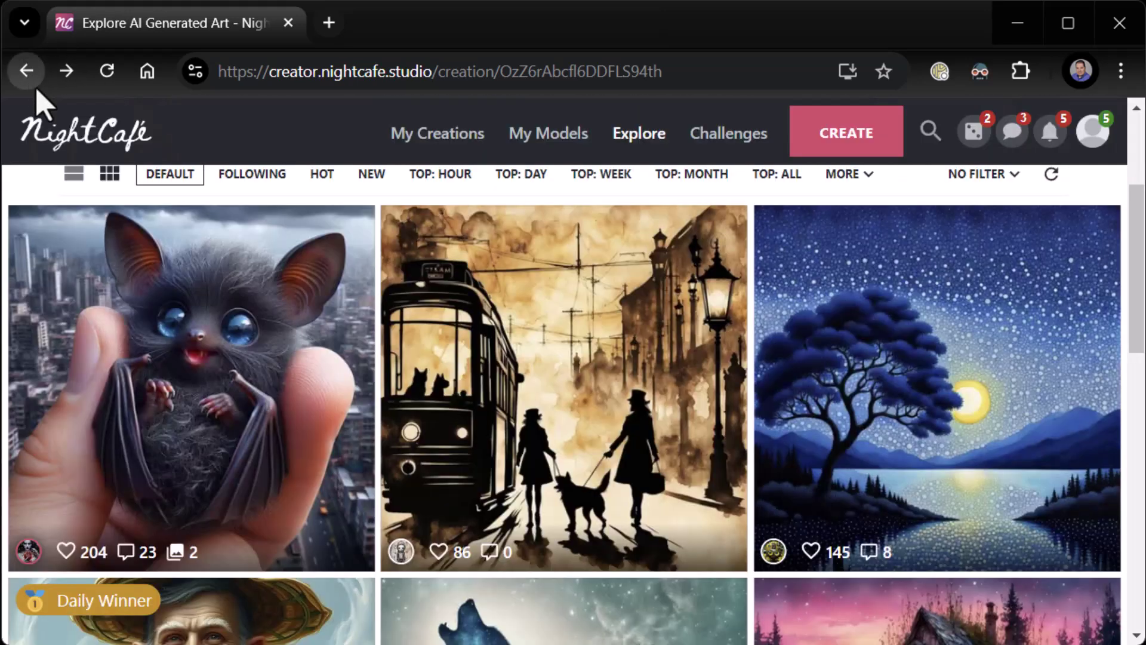
Browse further through the community artworks in the Explore gallery and return to its beginning.
scroll(627, 429, "down", 4)
scroll(627, 428, "up", 3)
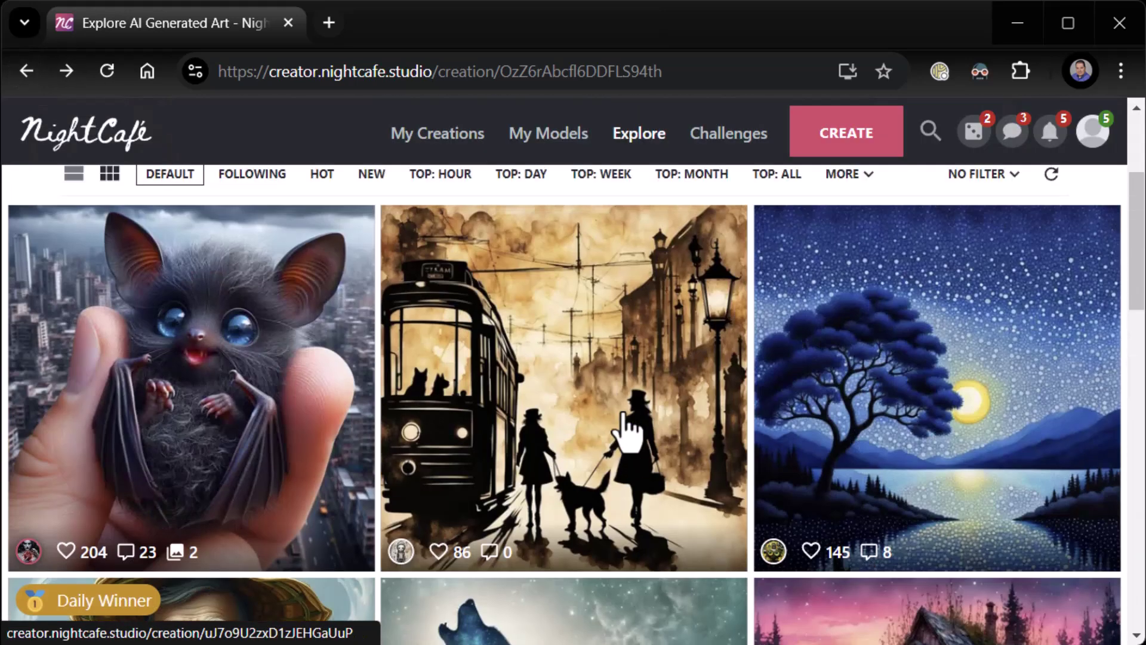
scroll(633, 431, "down", 5)
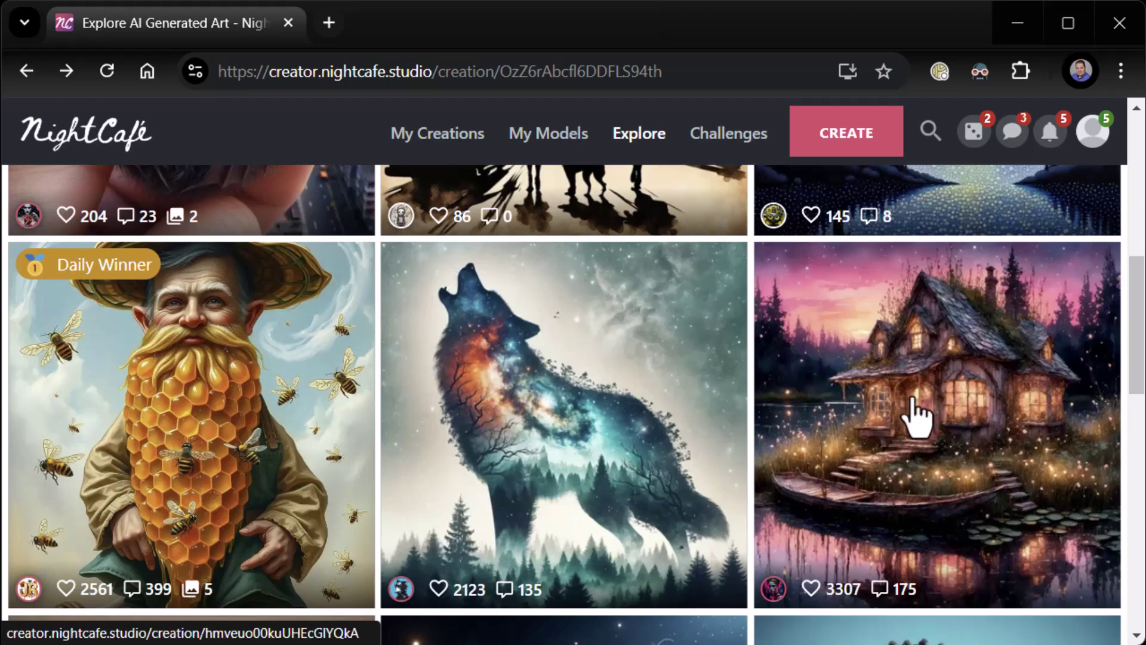
scroll(925, 426, "down", 8)
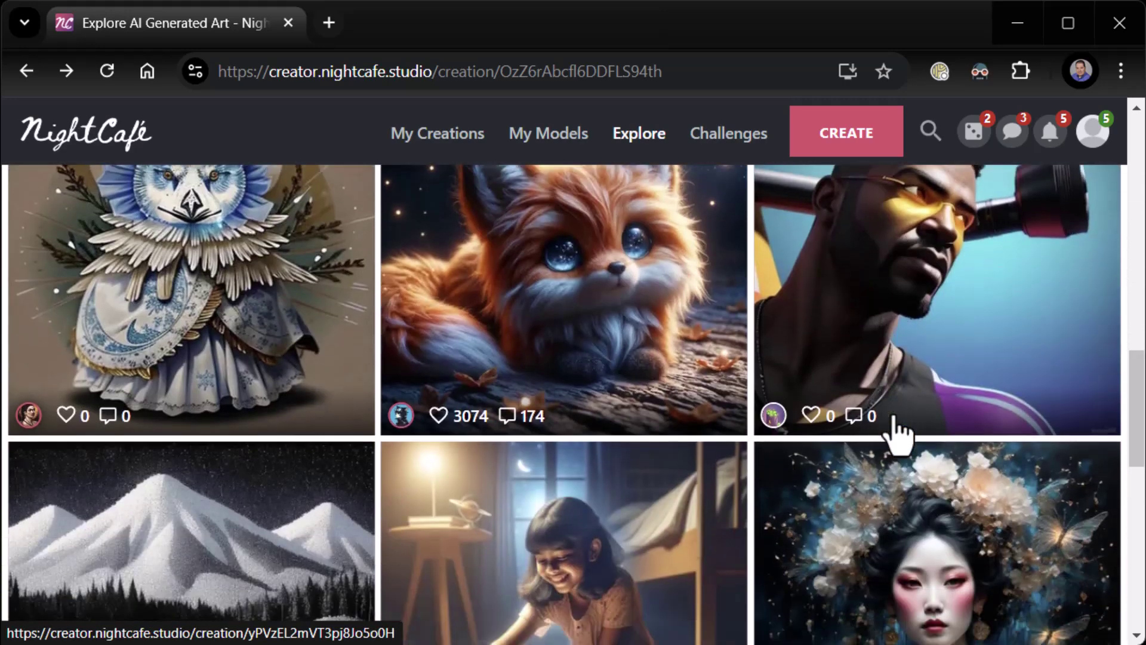
scroll(897, 434, "down", 4)
scroll(885, 405, "down", 7)
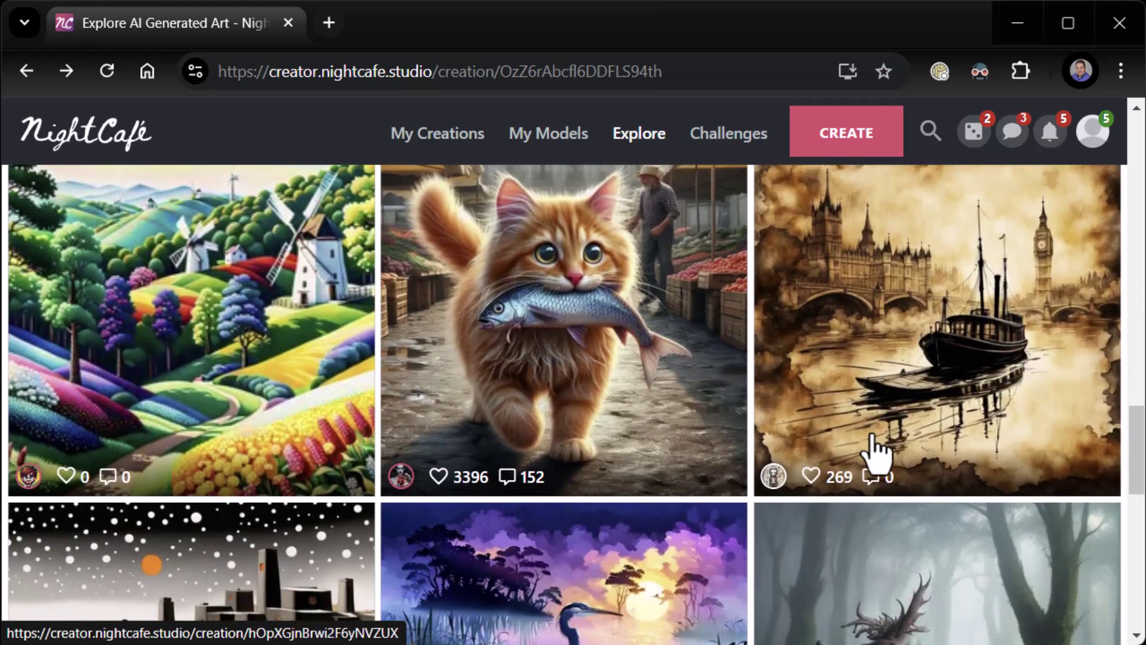
scroll(876, 454, "down", 6)
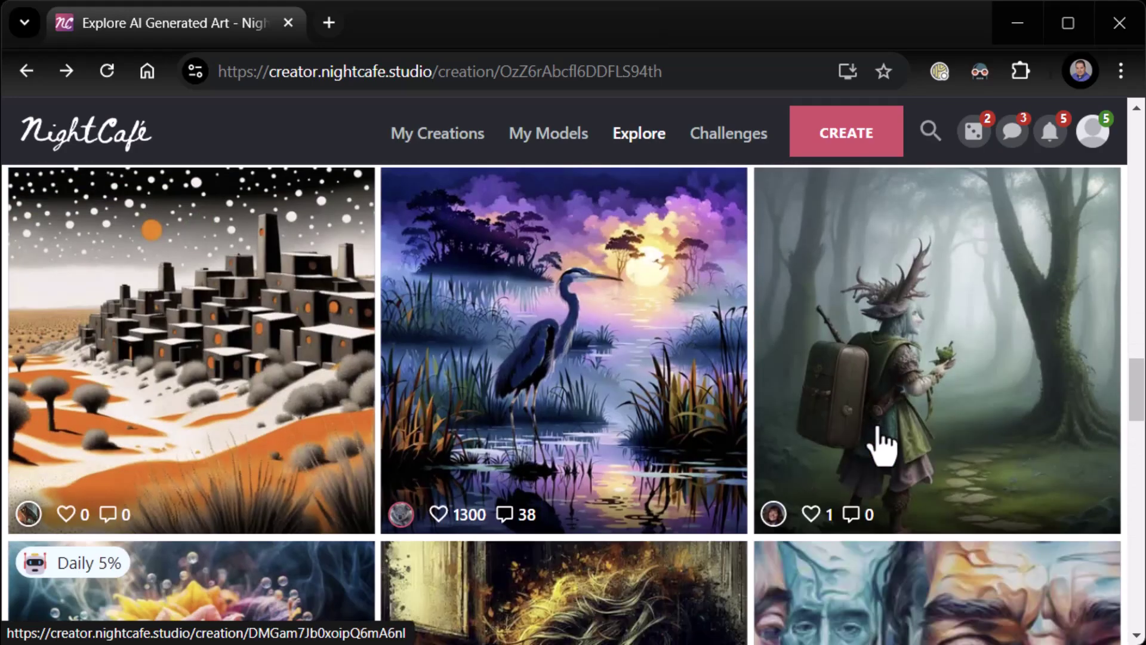
scroll(881, 442, "down", 6)
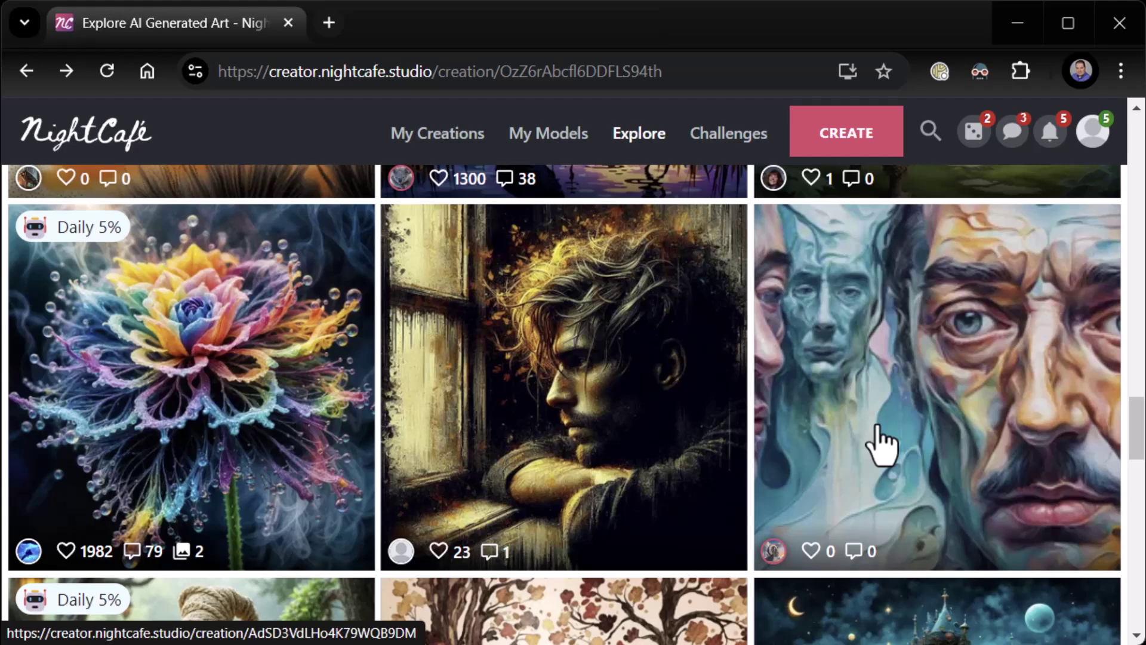
scroll(881, 445, "up", 20)
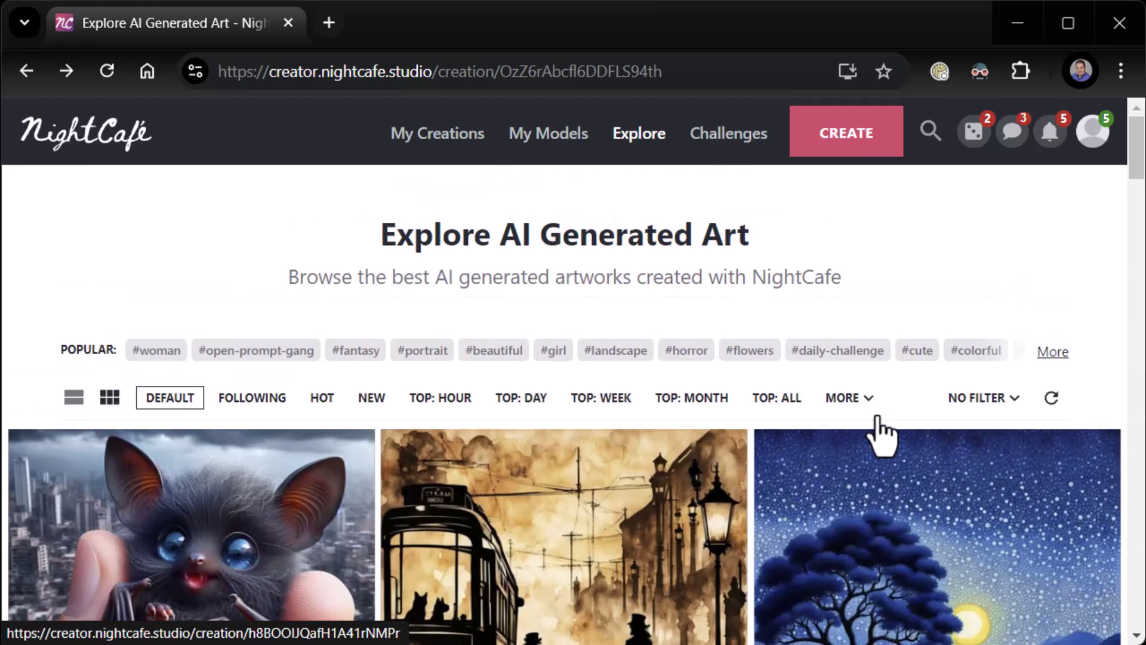
Open the AI Art Challenges page and view the results of the finished Whimsical Beards challenge.
left_click(729, 134)
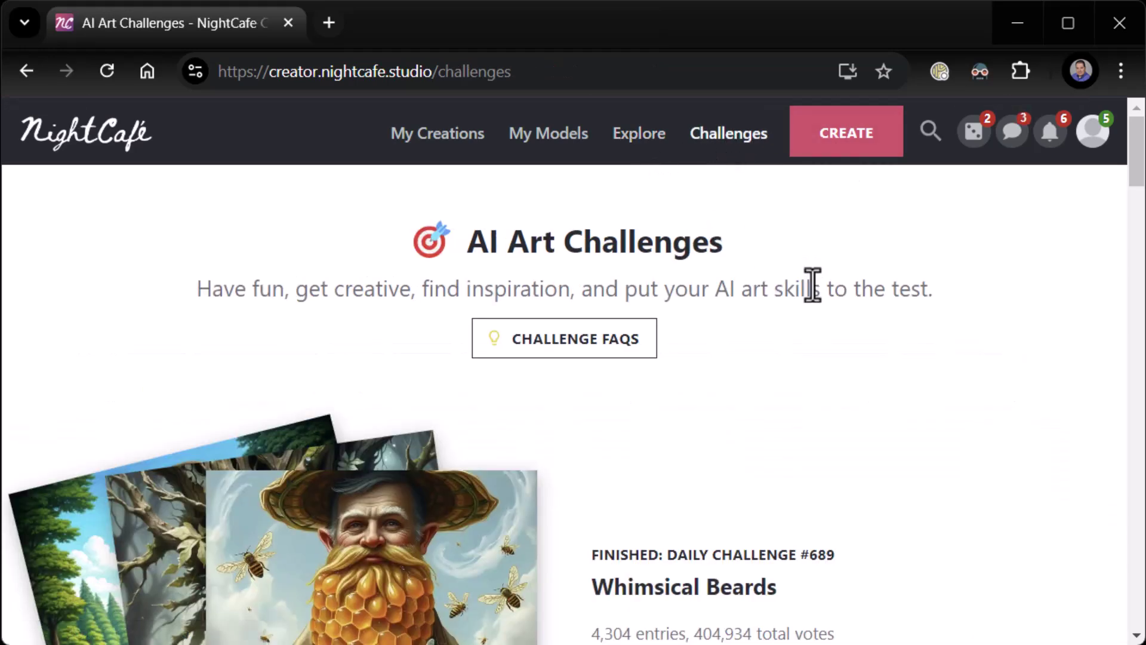
scroll(835, 370, "down", 3)
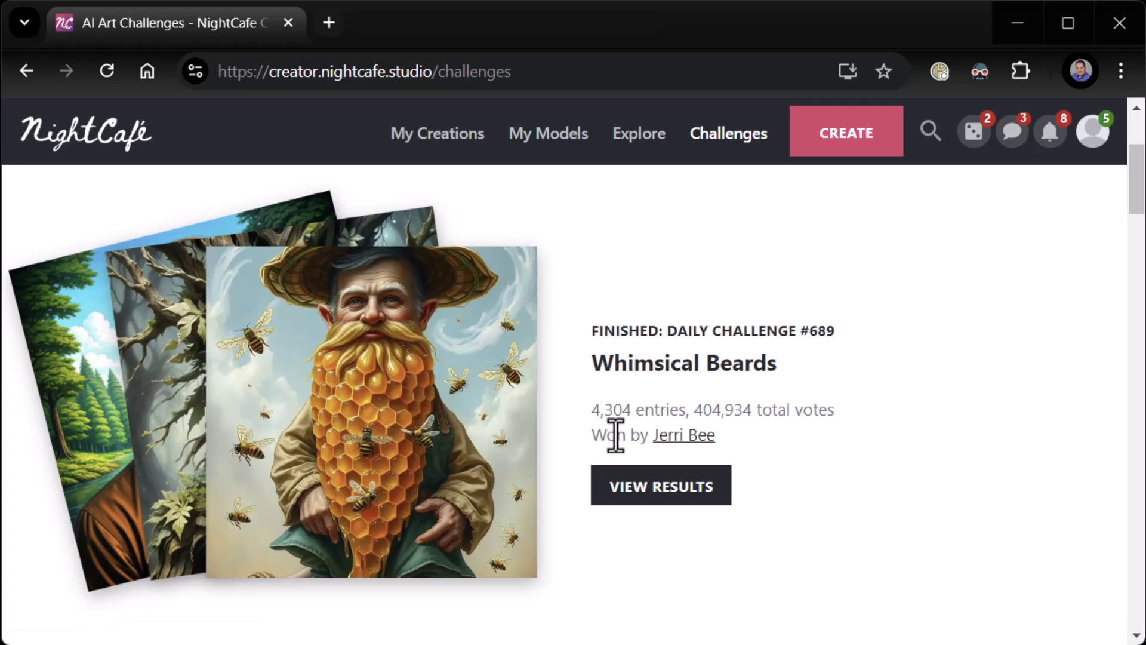
left_click(635, 492)
Look through the winning Whimsical Beards entries and the challenge criteria beside them.
scroll(647, 486, "down", 6)
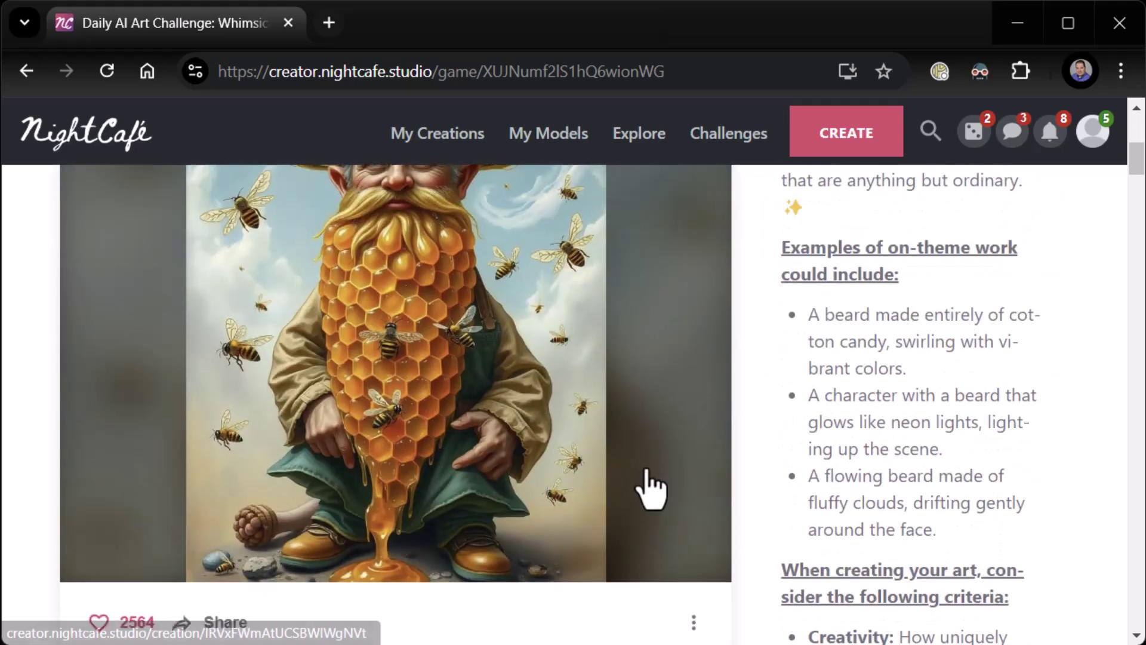
scroll(621, 401, "down", 9)
scroll(597, 400, "down", 5)
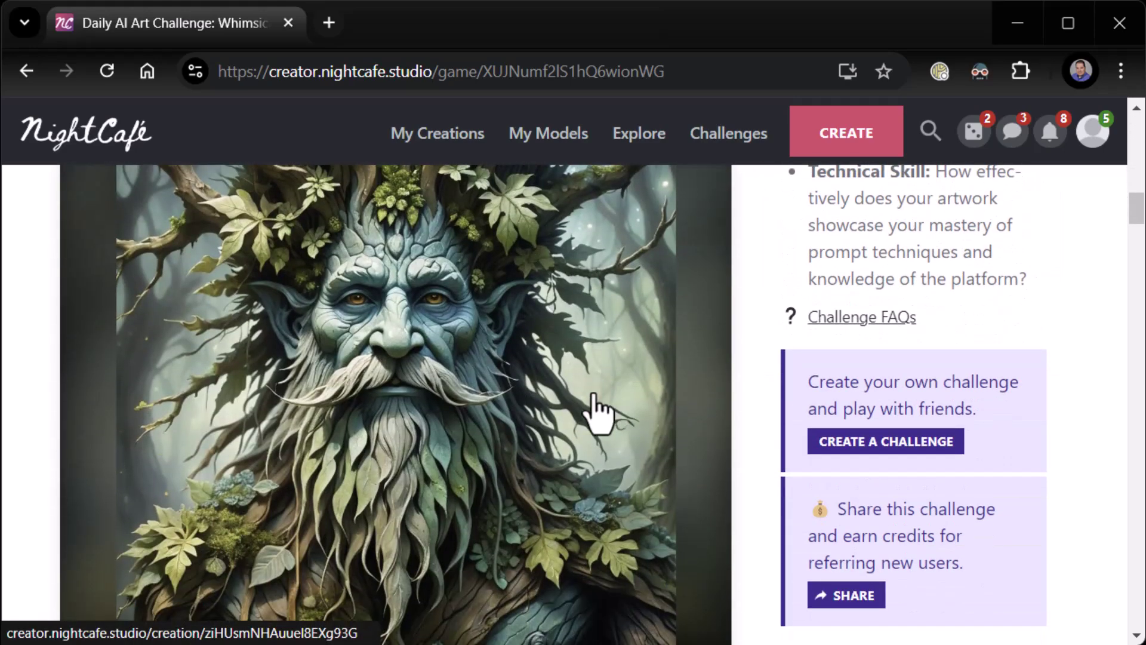
scroll(396, 486, "down", 9)
scroll(519, 466, "down", 1)
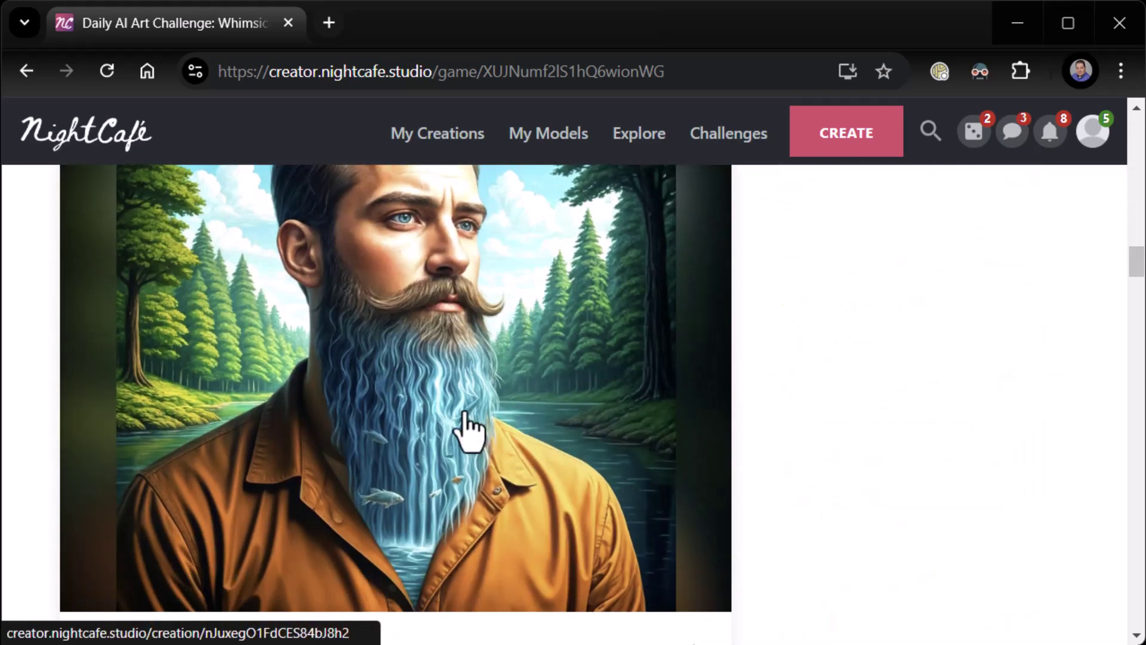
scroll(463, 448, "down", 12)
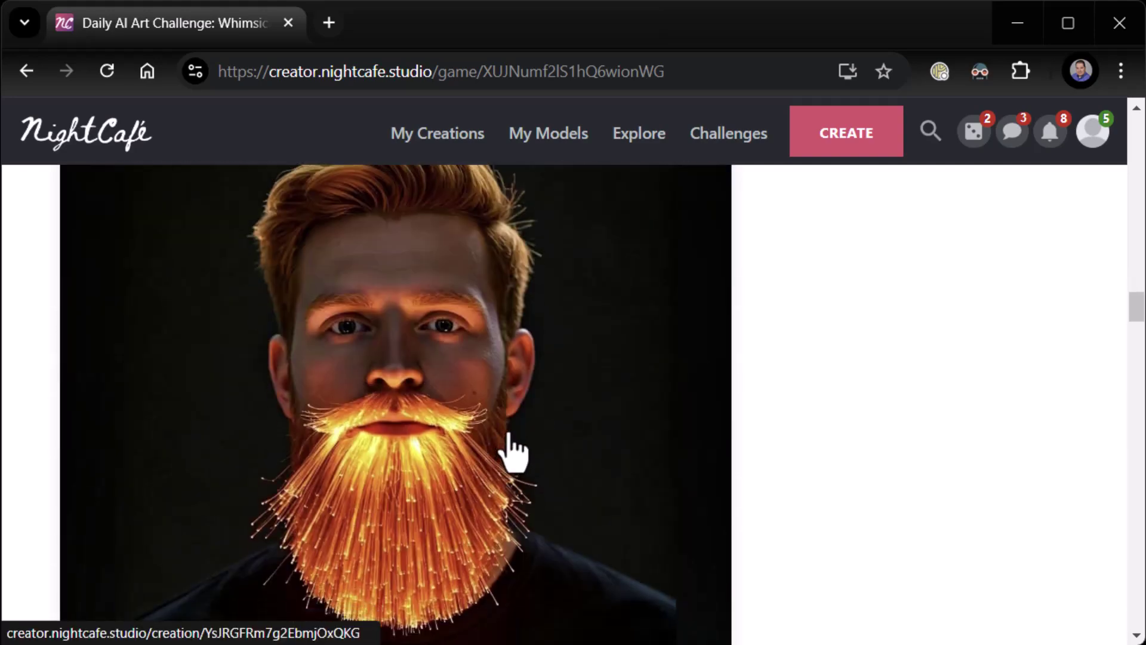
scroll(503, 455, "down", 5)
scroll(469, 382, "up", 4)
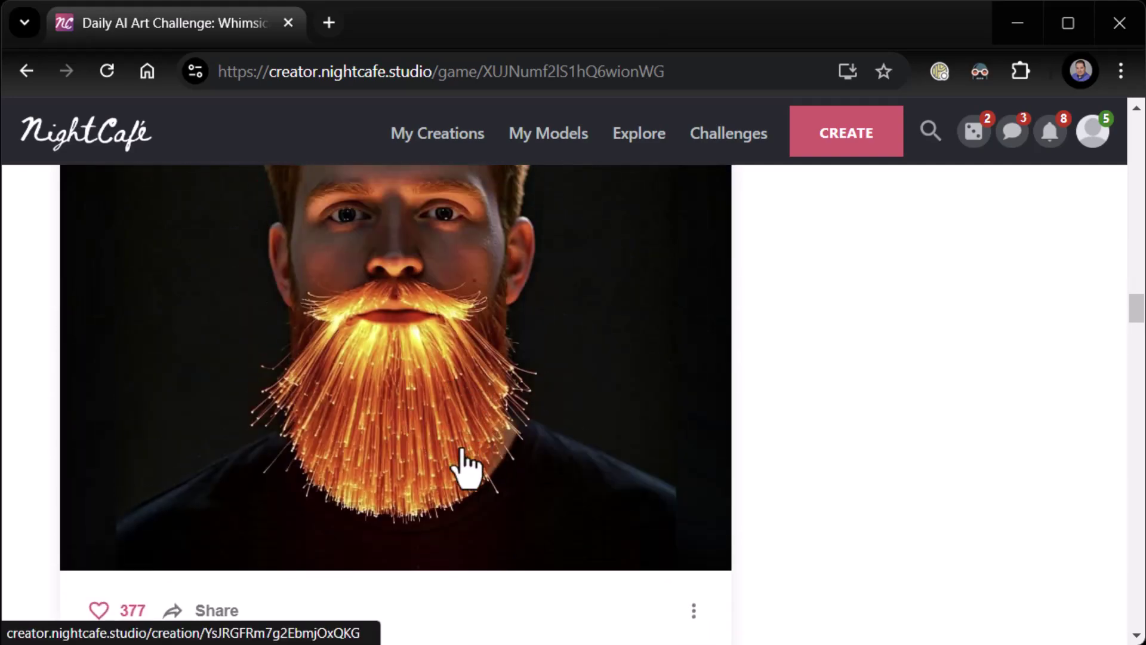
scroll(468, 463, "down", 10)
scroll(481, 465, "down", 5)
scroll(475, 460, "up", 20)
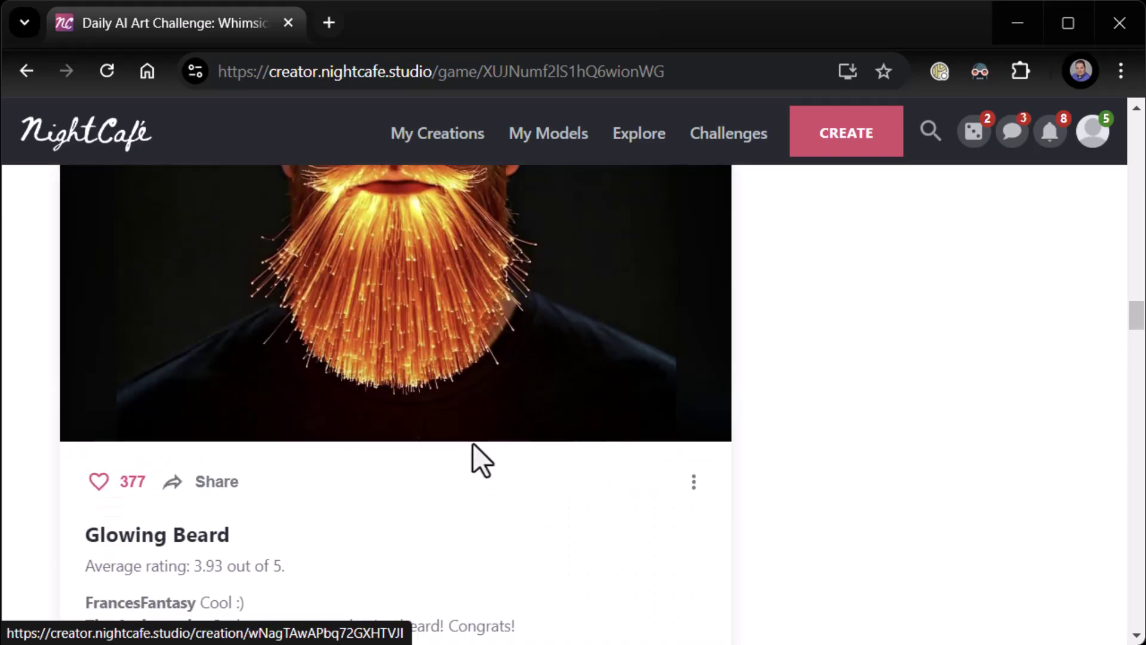
scroll(468, 460, "up", 3)
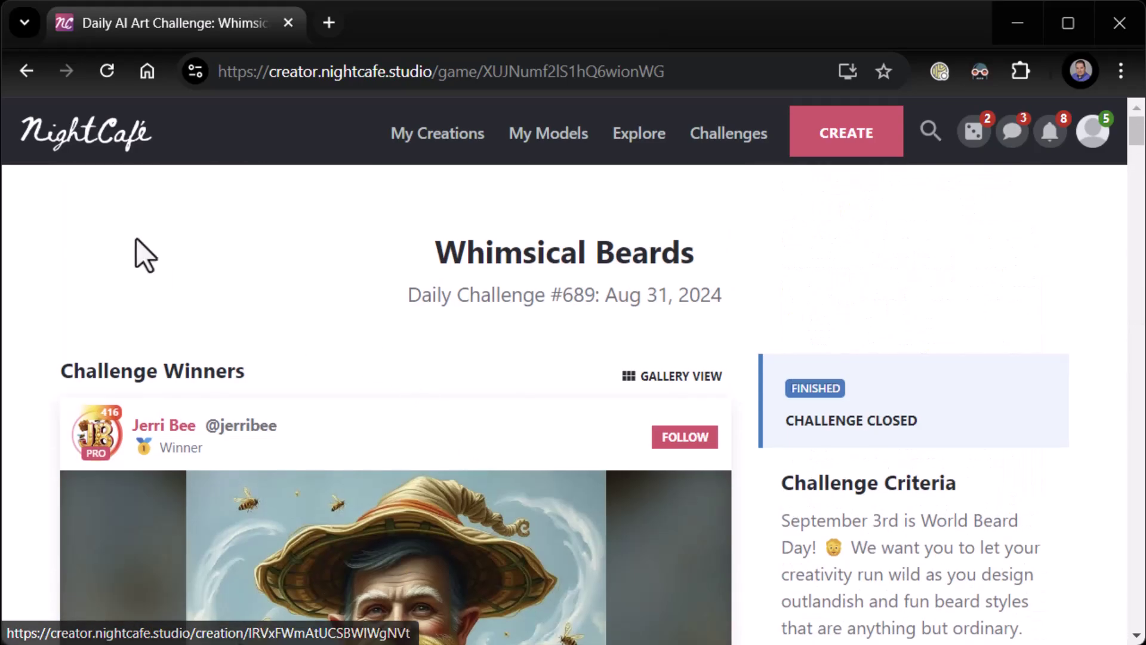
Return to the challenges overview and open today's Pointillism daily challenge.
left_click(25, 71)
scroll(654, 301, "down", 11)
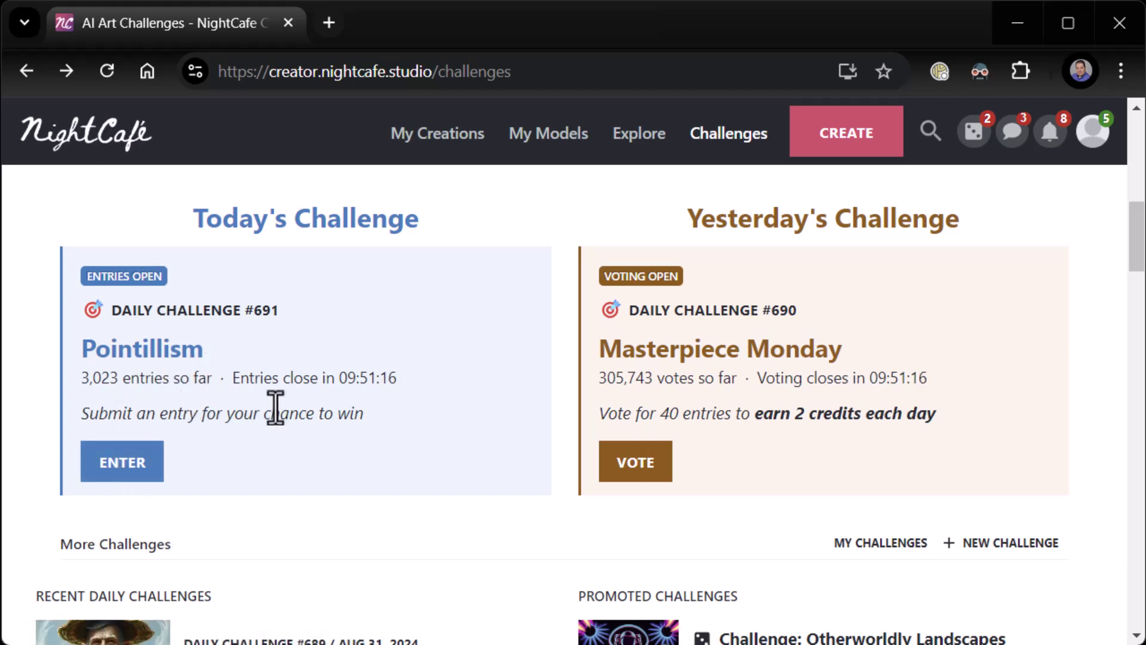
left_click(145, 358)
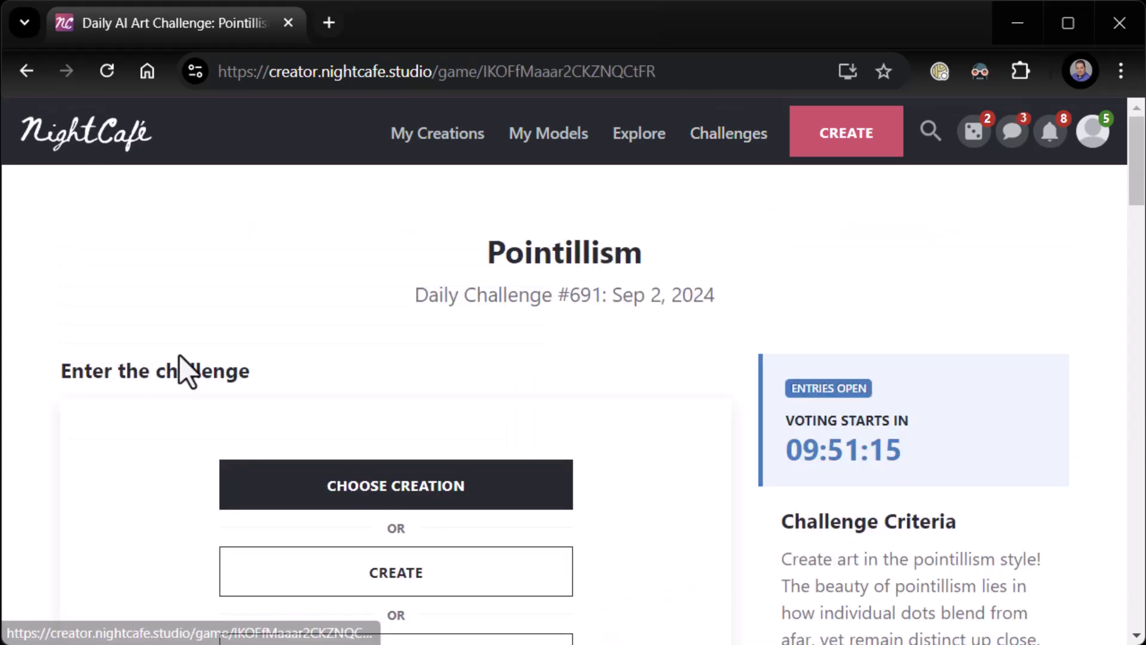
Read the Pointillism challenge's entry options, criteria, on-theme examples and prizes.
scroll(644, 367, "down", 3)
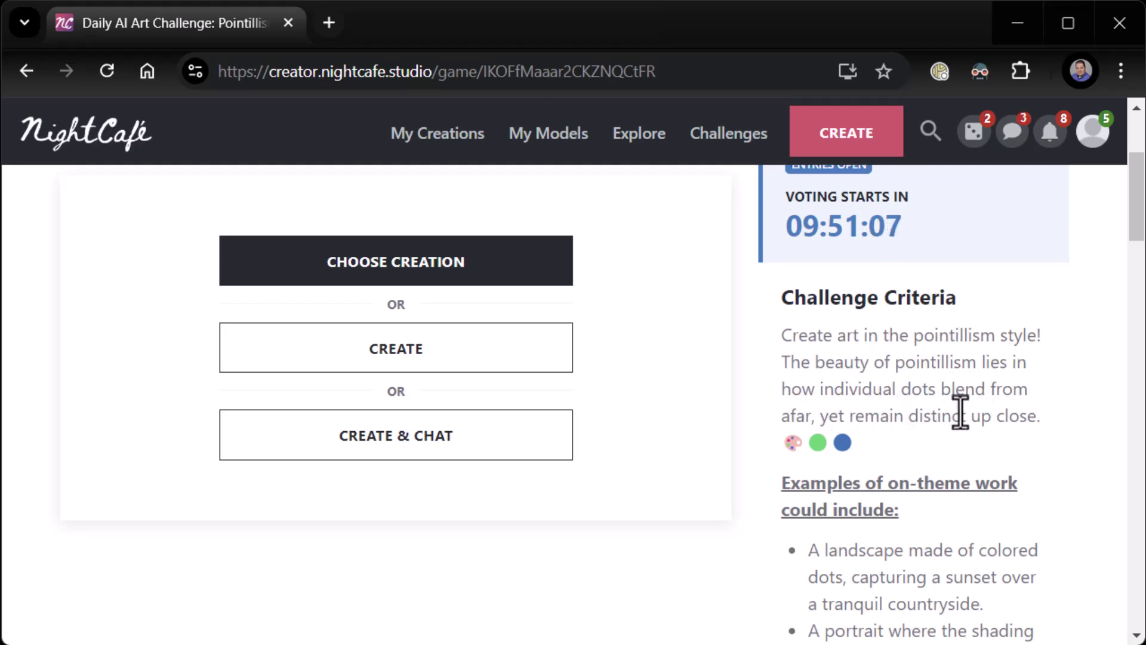
scroll(965, 408, "down", 3)
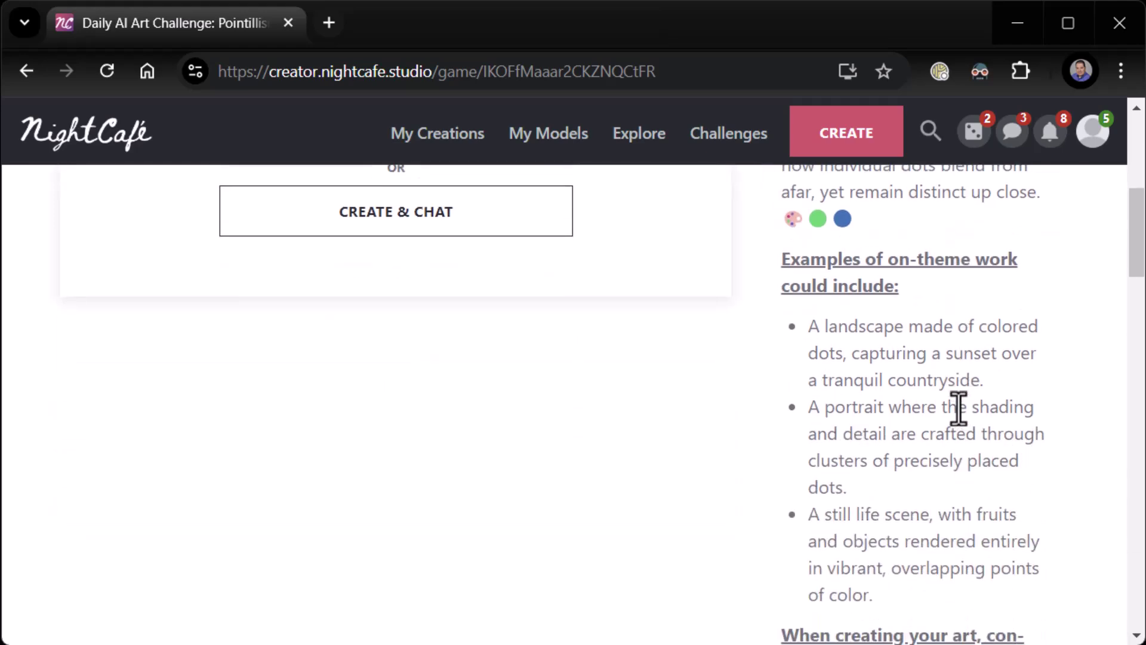
scroll(949, 410, "down", 13)
scroll(940, 412, "up", 1)
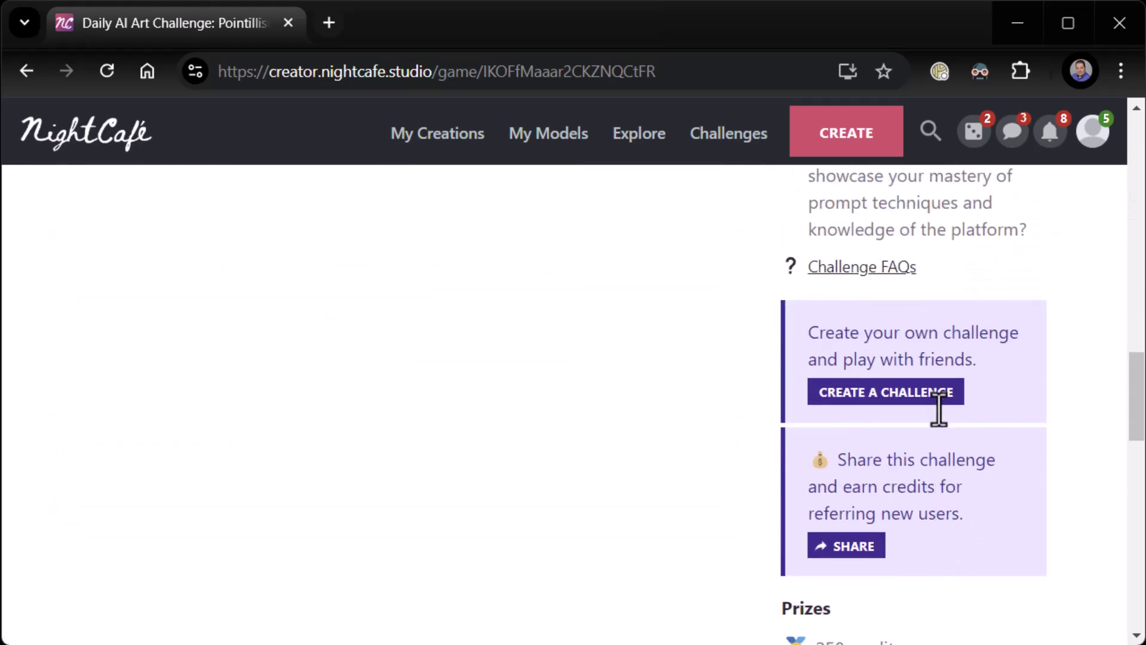
scroll(940, 418, "down", 6)
scroll(939, 409, "up", 20)
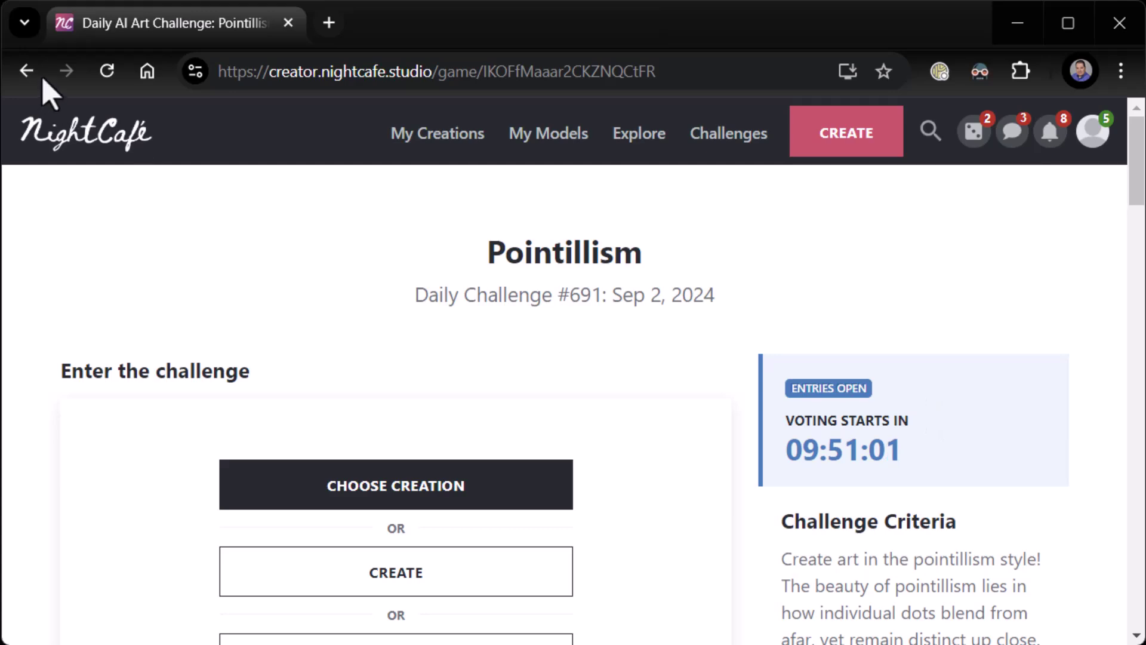
Go back to the challenges overview and look over the recent daily and promoted challenges.
left_click(26, 71)
scroll(480, 392, "down", 15)
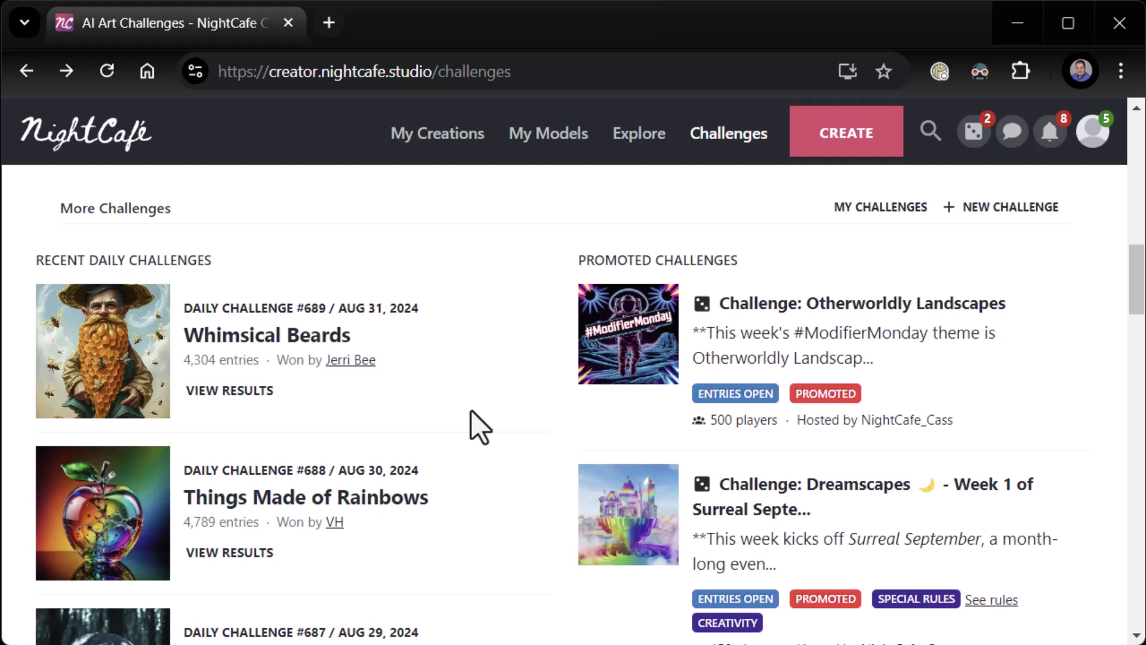
scroll(471, 410, "up", 15)
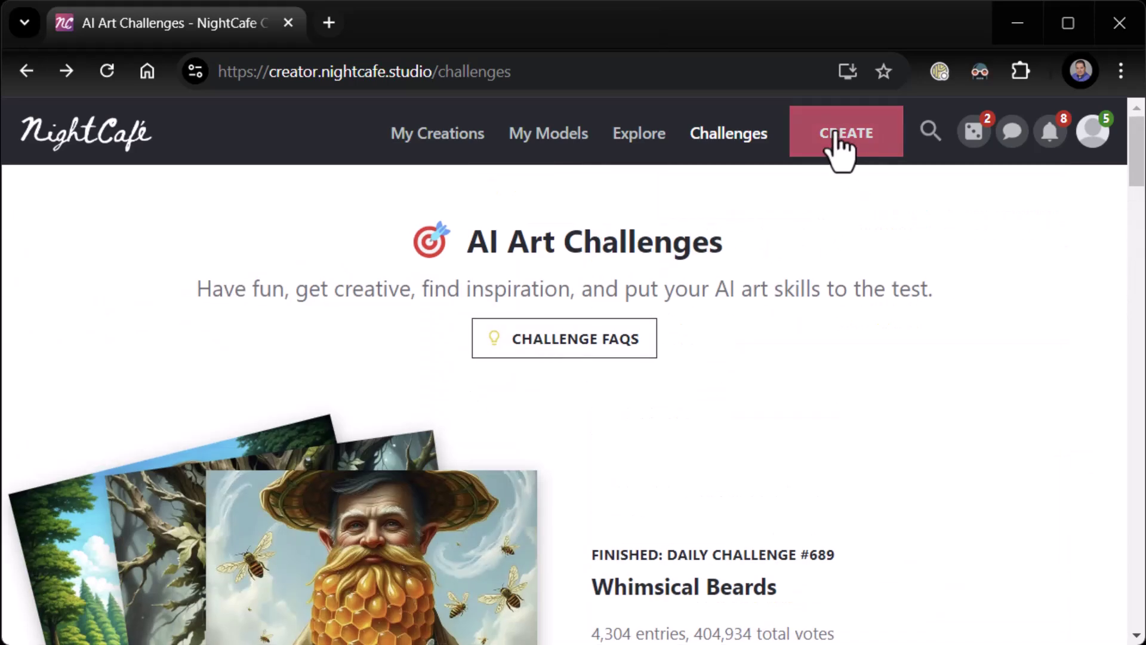
Show the site search field, then open My Games and look over its daily challenges.
left_click(930, 133)
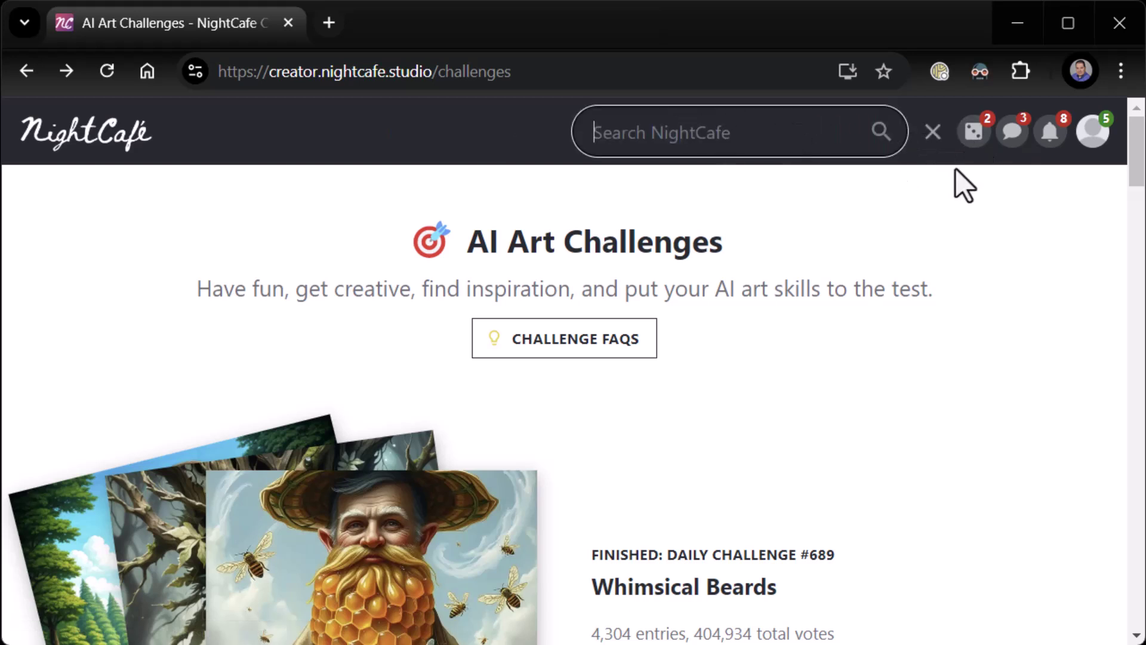
left_click(971, 136)
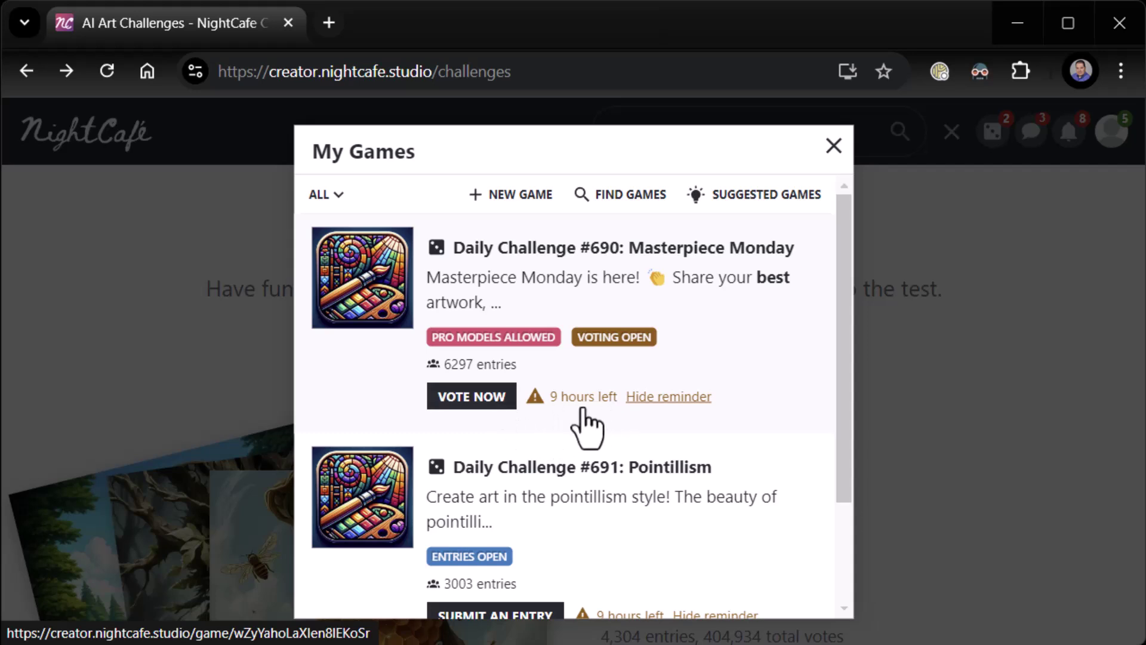
scroll(540, 397, "down", 2)
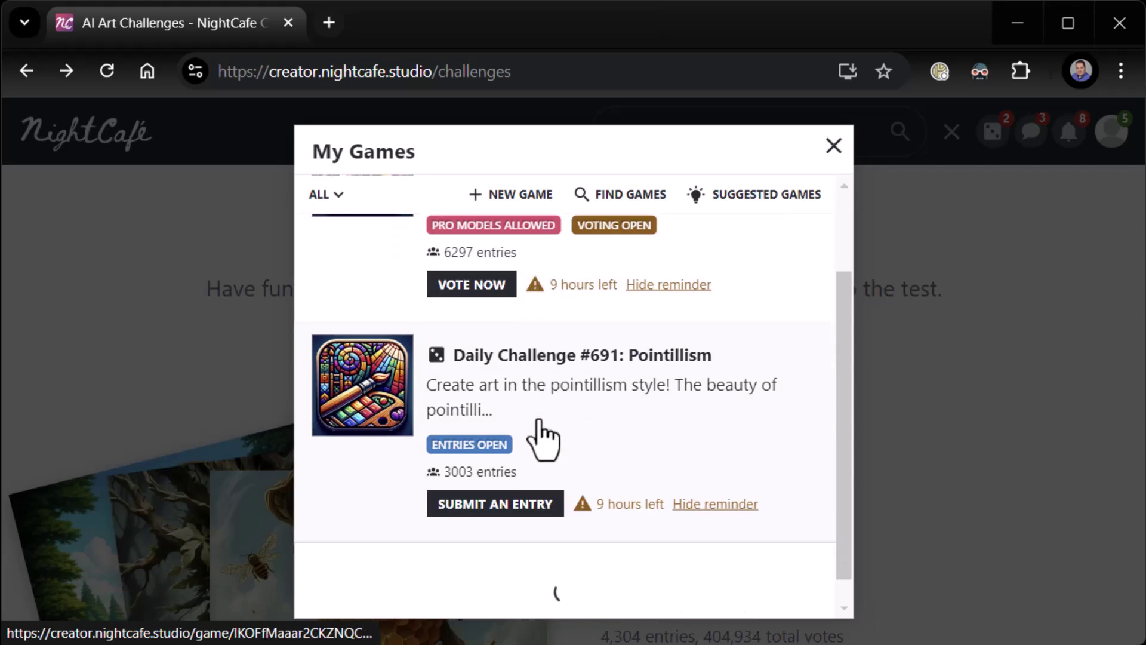
scroll(582, 439, "up", 2)
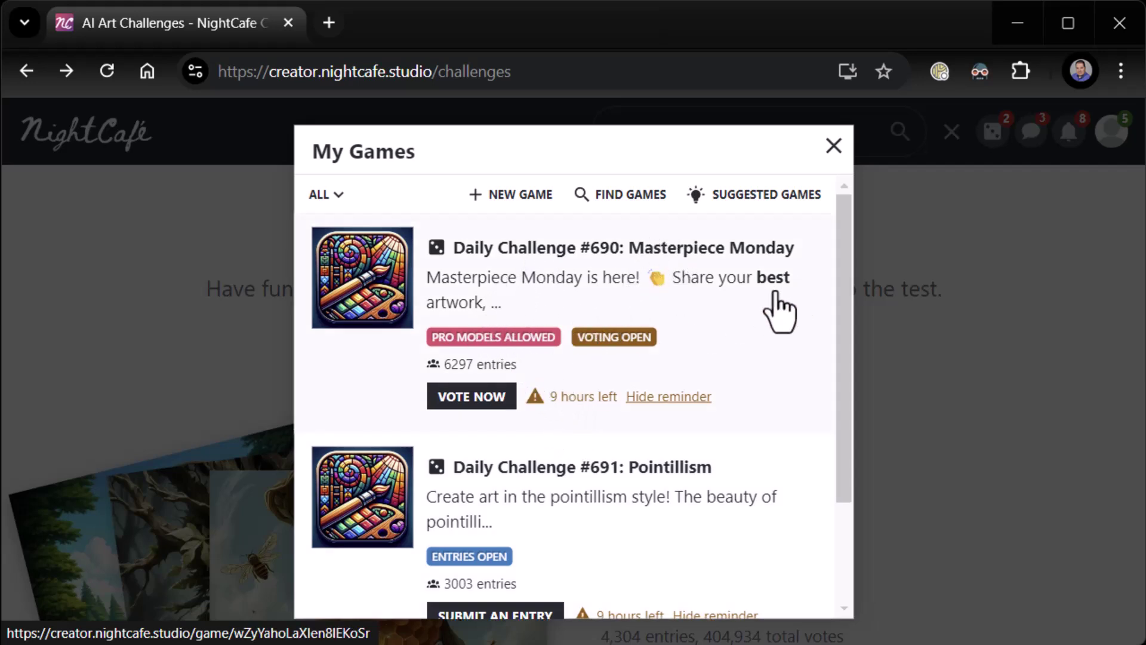
Examine the rest of My Games, including the options to find or create a community game.
scroll(692, 388, "down", 1)
scroll(693, 388, "down", 4)
scroll(686, 388, "up", 5)
scroll(681, 392, "down", 4)
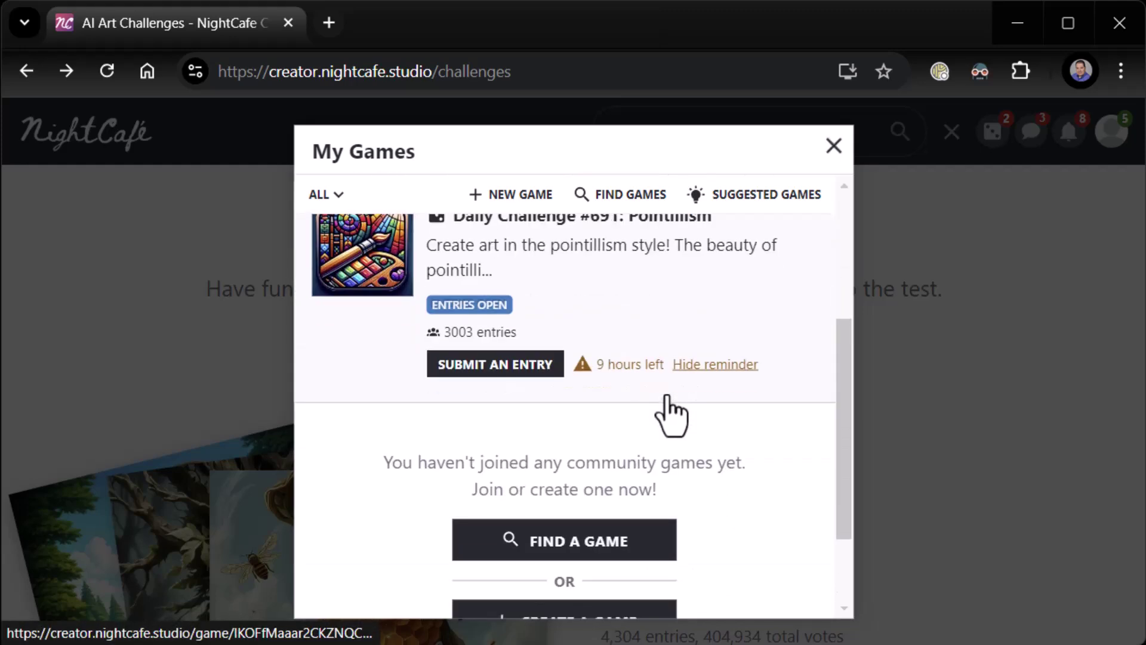
scroll(670, 409, "up", 2)
scroll(573, 422, "down", 4)
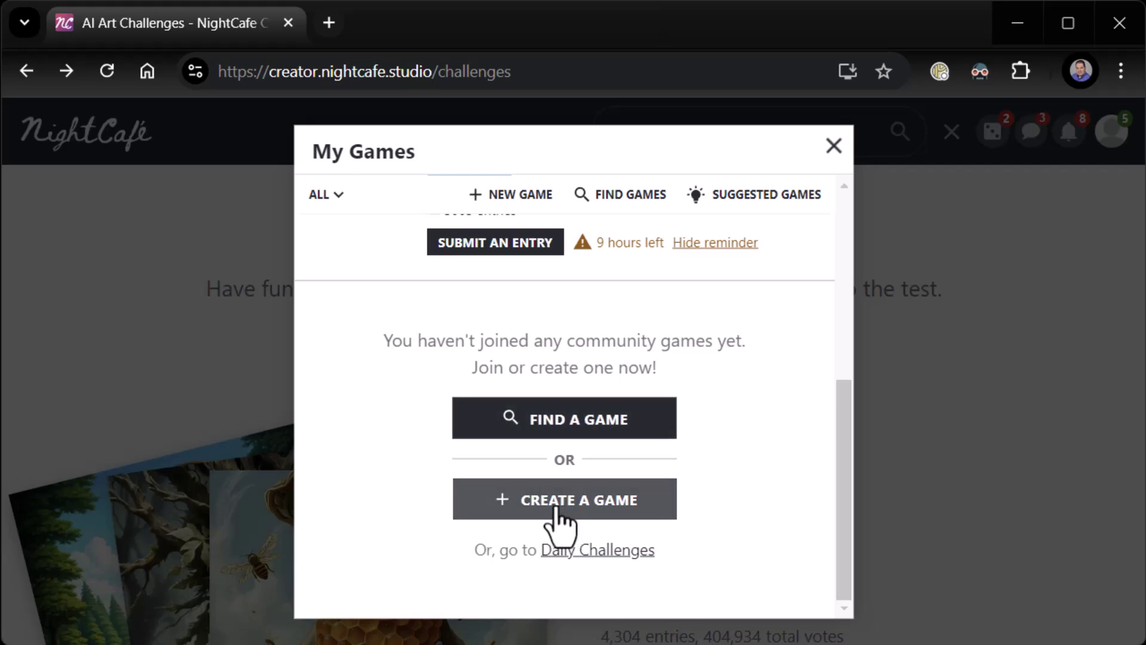
Go from My Games to the suggested games and look over the newest and soon-ending community challenges.
scroll(604, 475, "up", 6)
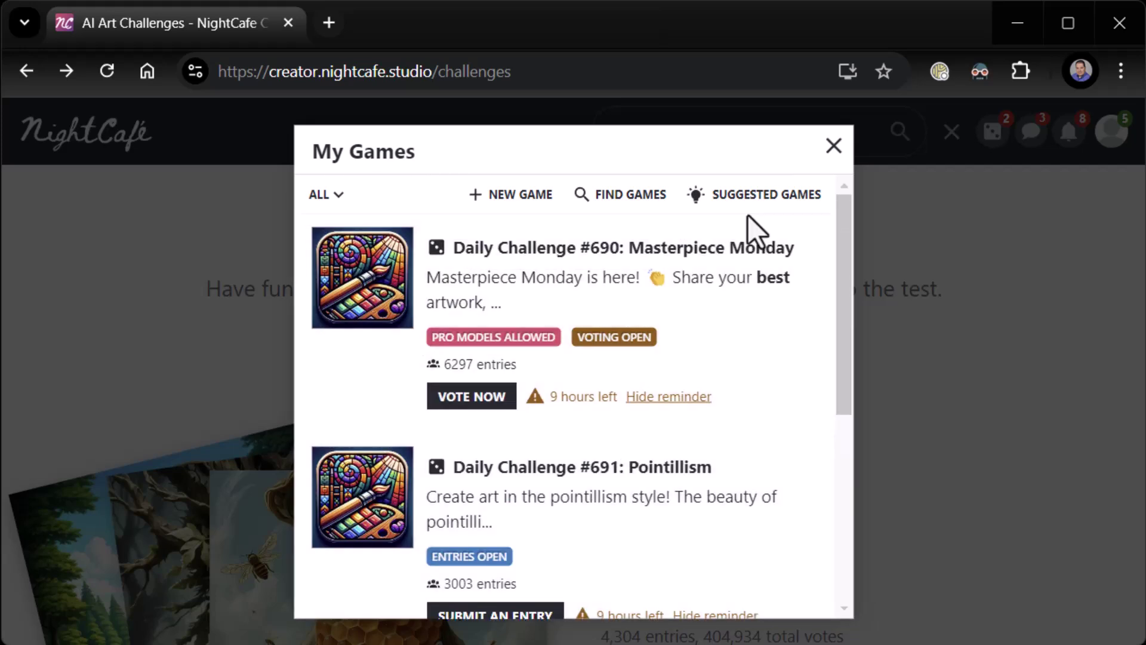
left_click(741, 197)
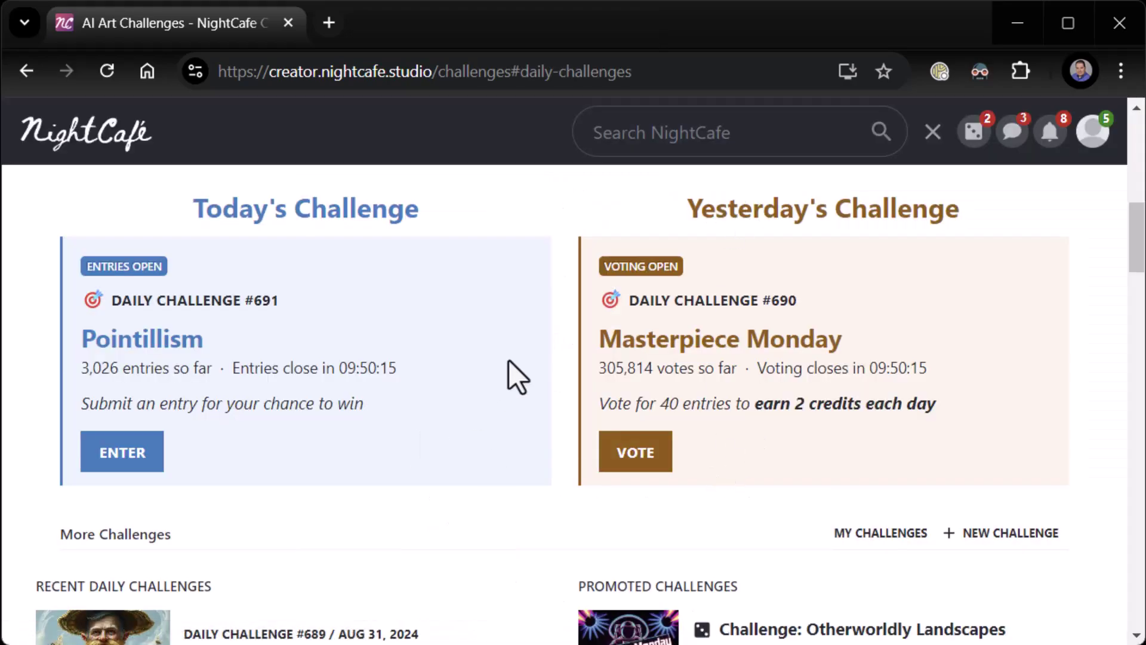
scroll(513, 370, "down", 20)
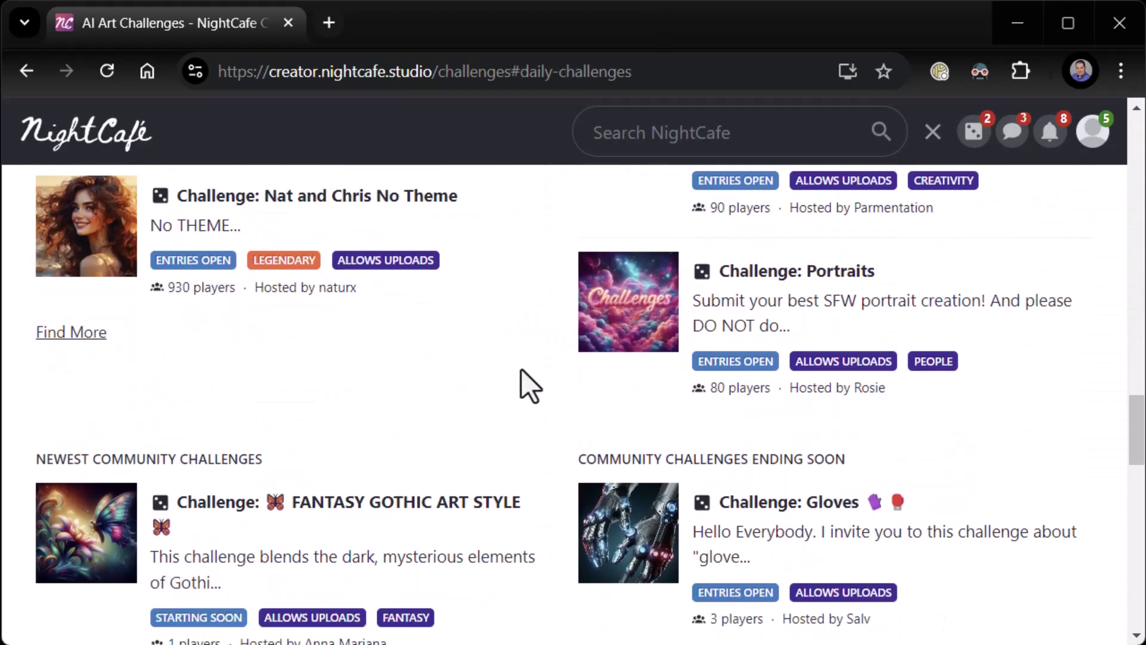
scroll(521, 368, "down", 8)
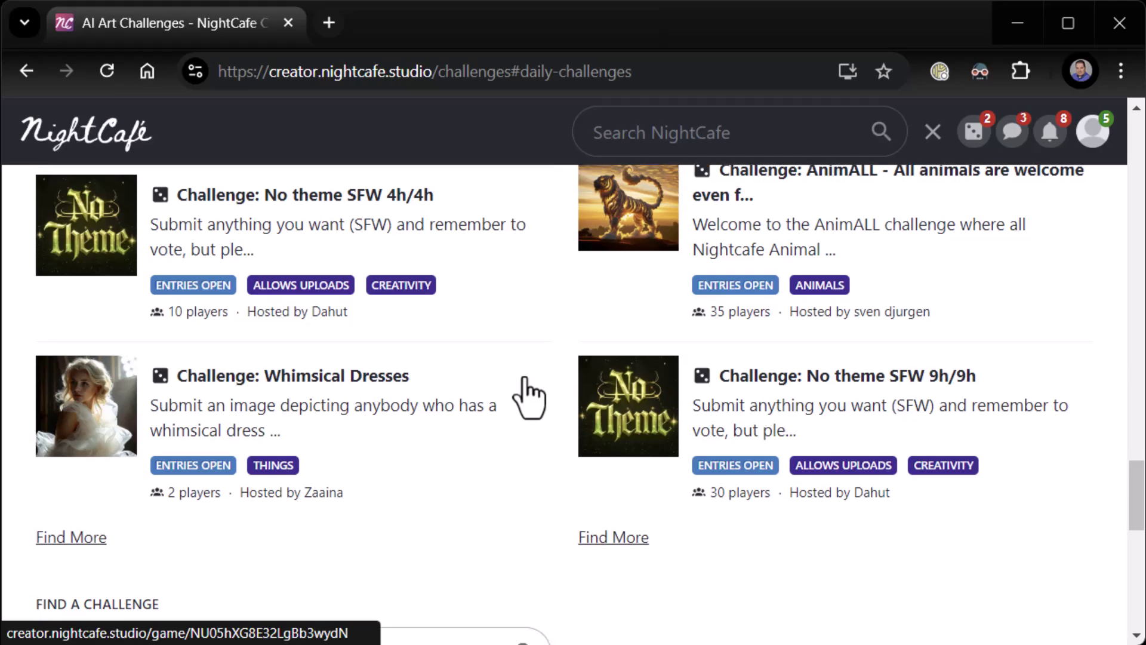
scroll(525, 376, "down", 6)
scroll(529, 379, "up", 15)
scroll(529, 367, "up", 10)
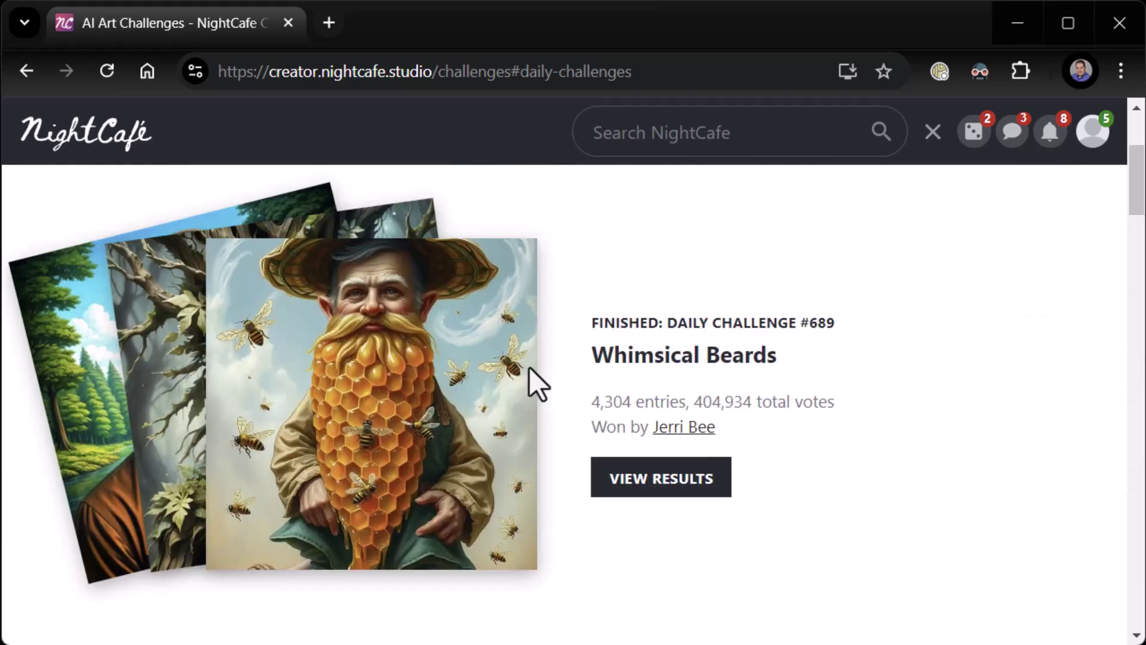
Open the chat and look over the recent chat rooms, from Community Support to Daily Challenge Chat.
left_click(1008, 143)
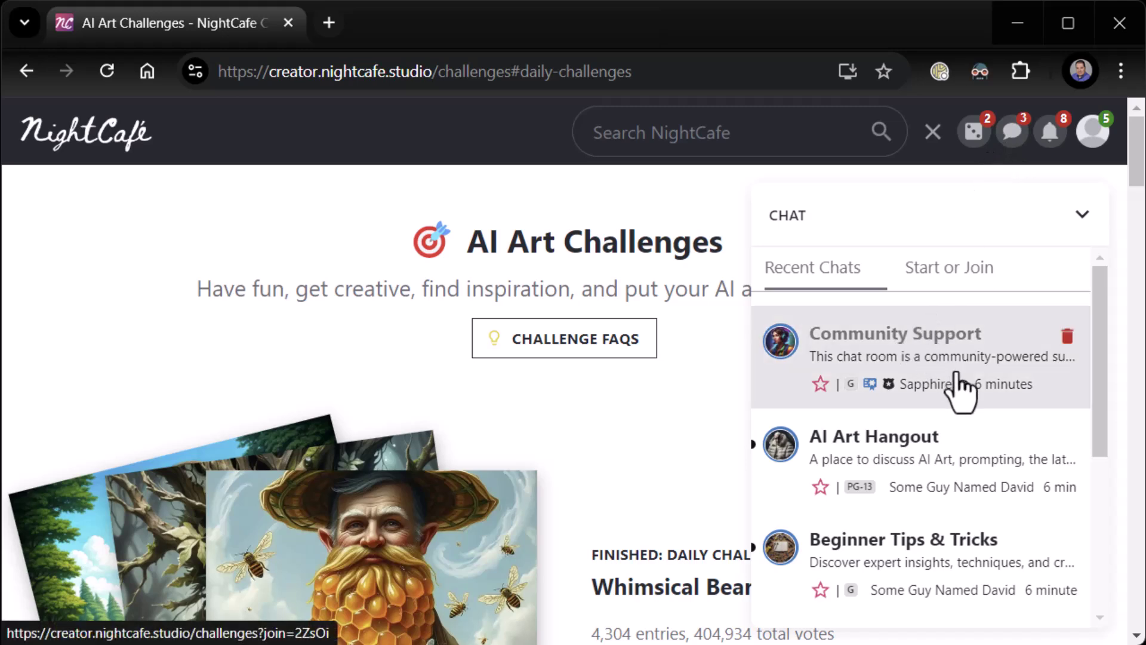
scroll(947, 358, "down", 3)
scroll(862, 352, "up", 2)
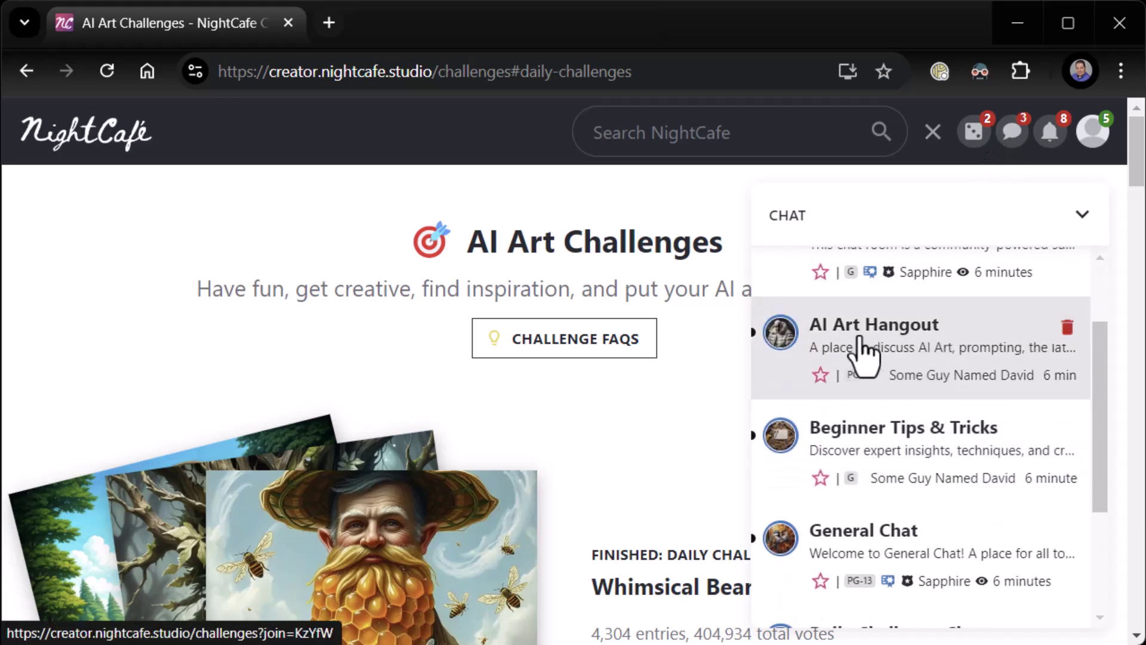
scroll(934, 466, "down", 3)
scroll(919, 442, "up", 4)
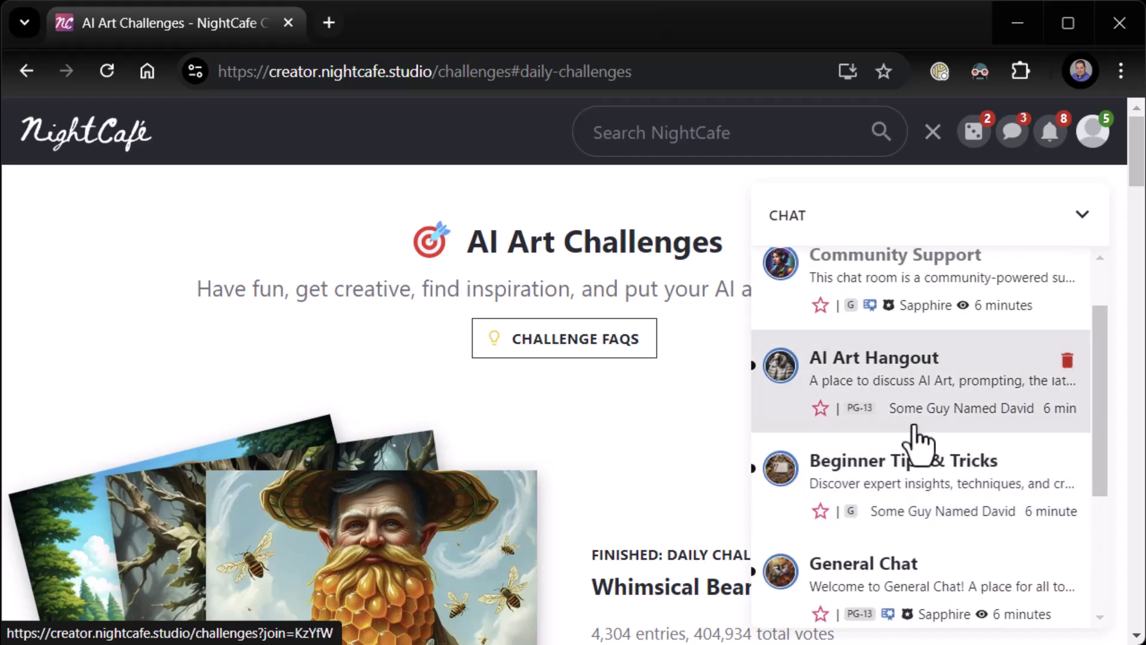
scroll(871, 376, "down", 3)
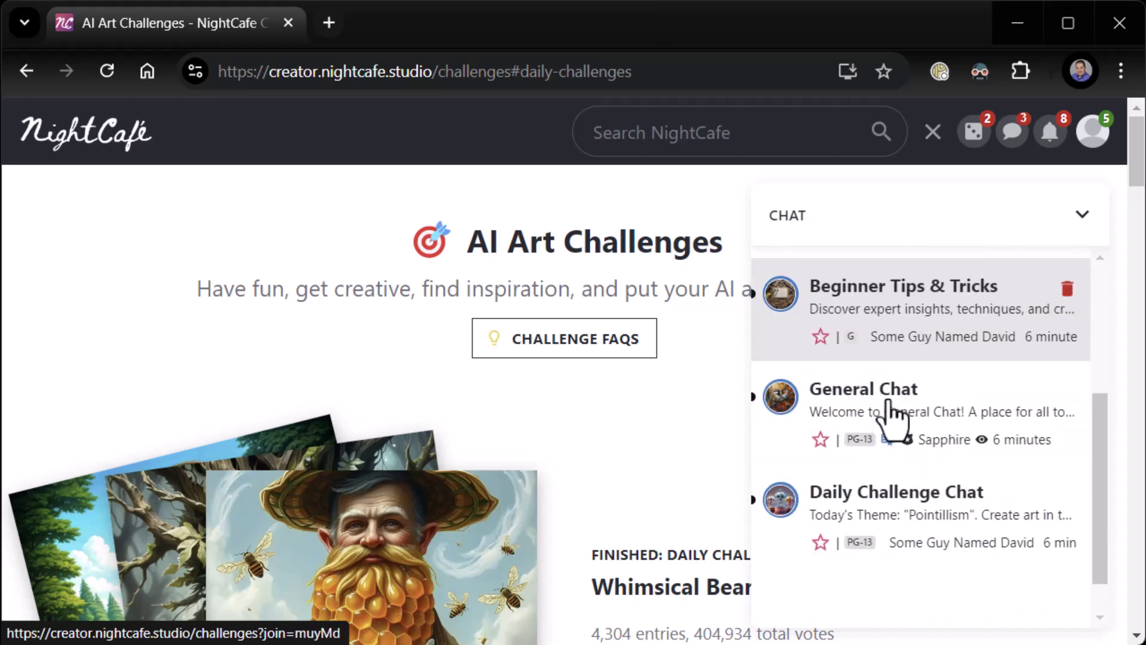
scroll(881, 376, "up", 4)
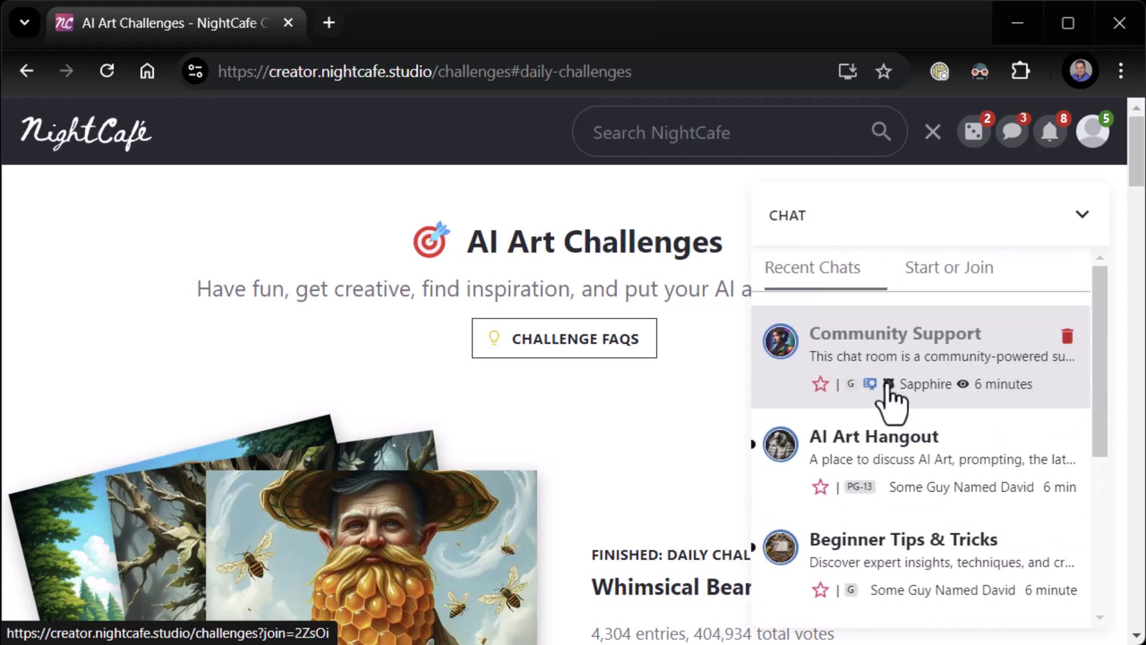
Enter the General Chat room and dismiss its pinned message and room description.
scroll(889, 394, "down", 3)
left_click(882, 378)
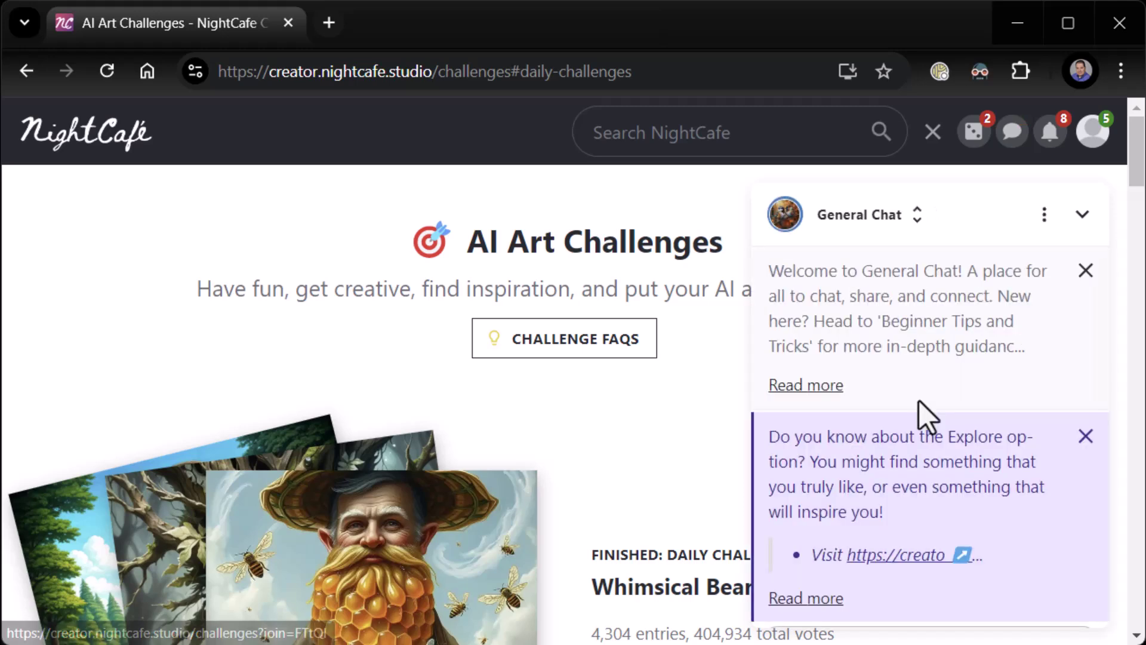
scroll(900, 404, "down", 5)
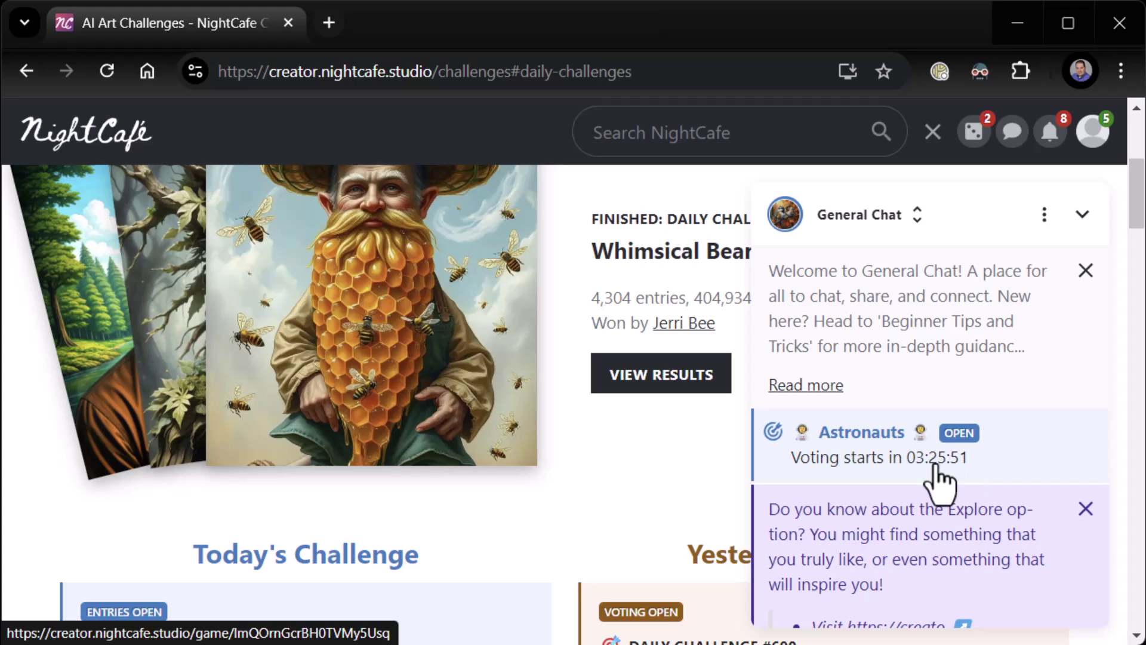
scroll(1019, 412, "down", 6)
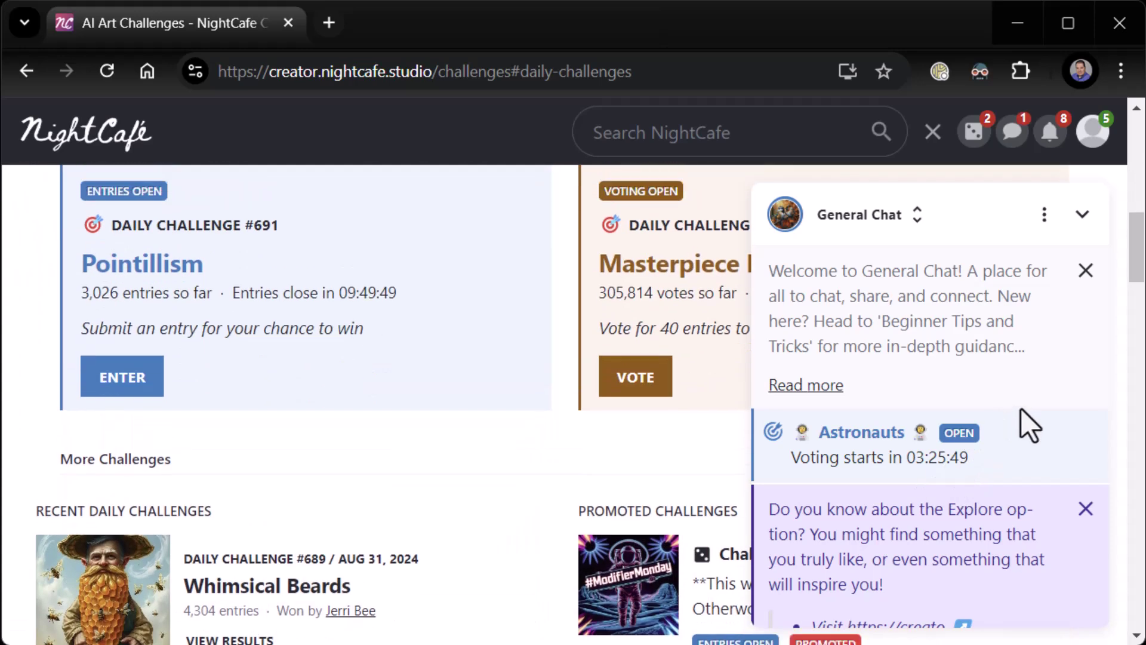
scroll(1038, 454, "up", 6)
left_click(1082, 510)
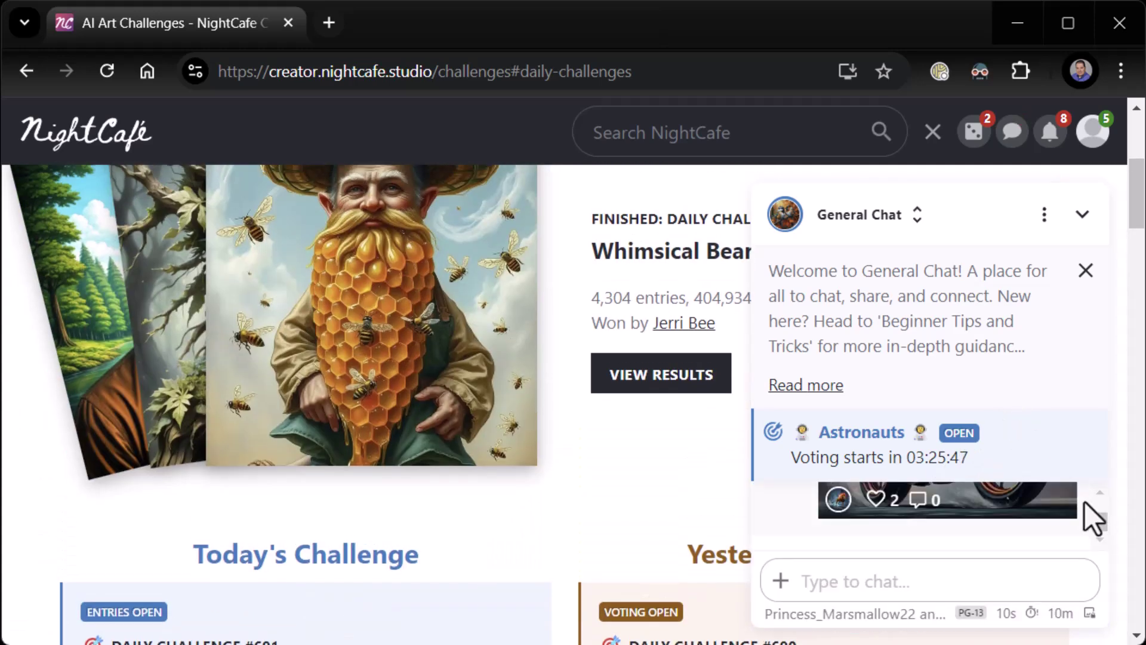
left_click(1085, 270)
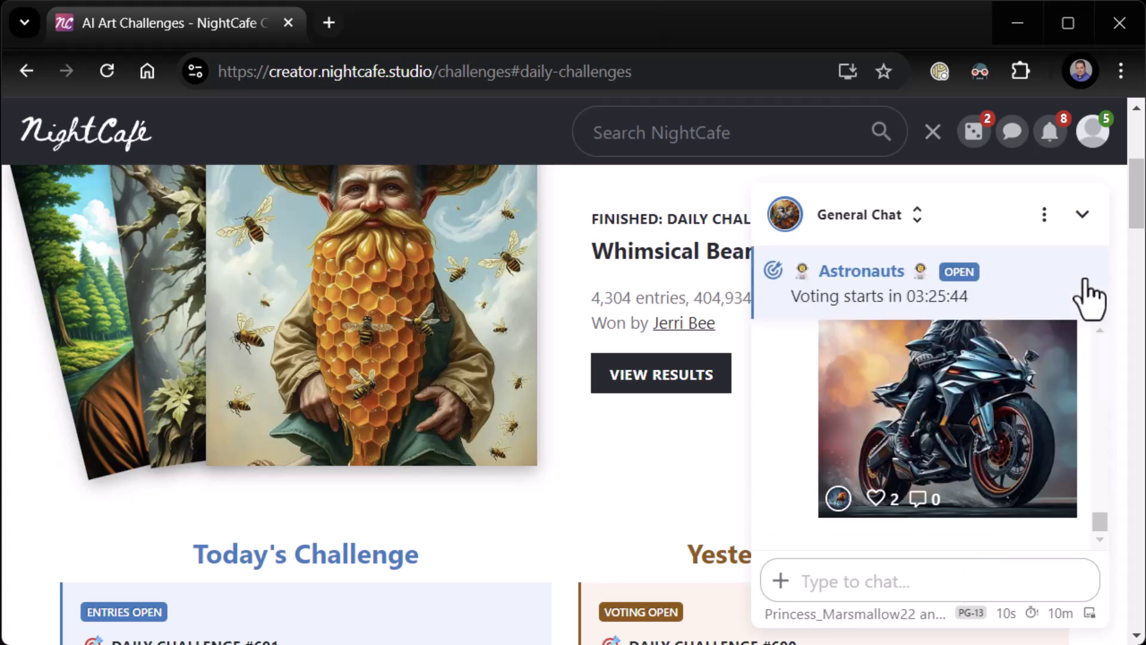
Read the messages in General Chat and view the room's available options.
scroll(952, 453, "down", 3)
scroll(945, 442, "up", 3)
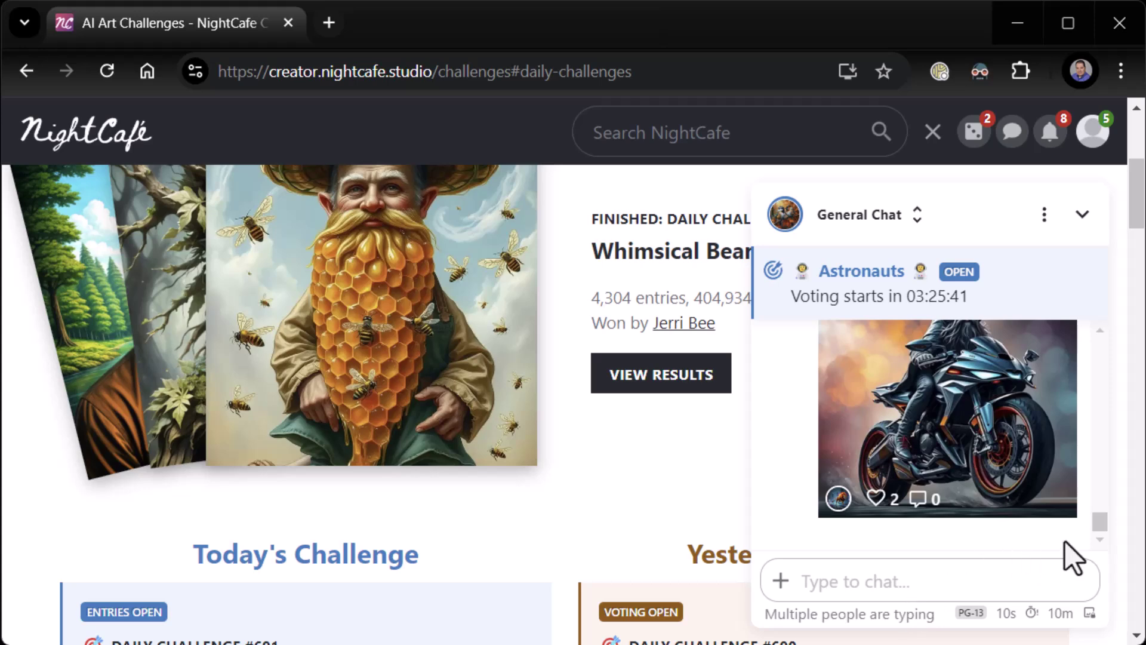
scroll(1086, 479, "up", 5)
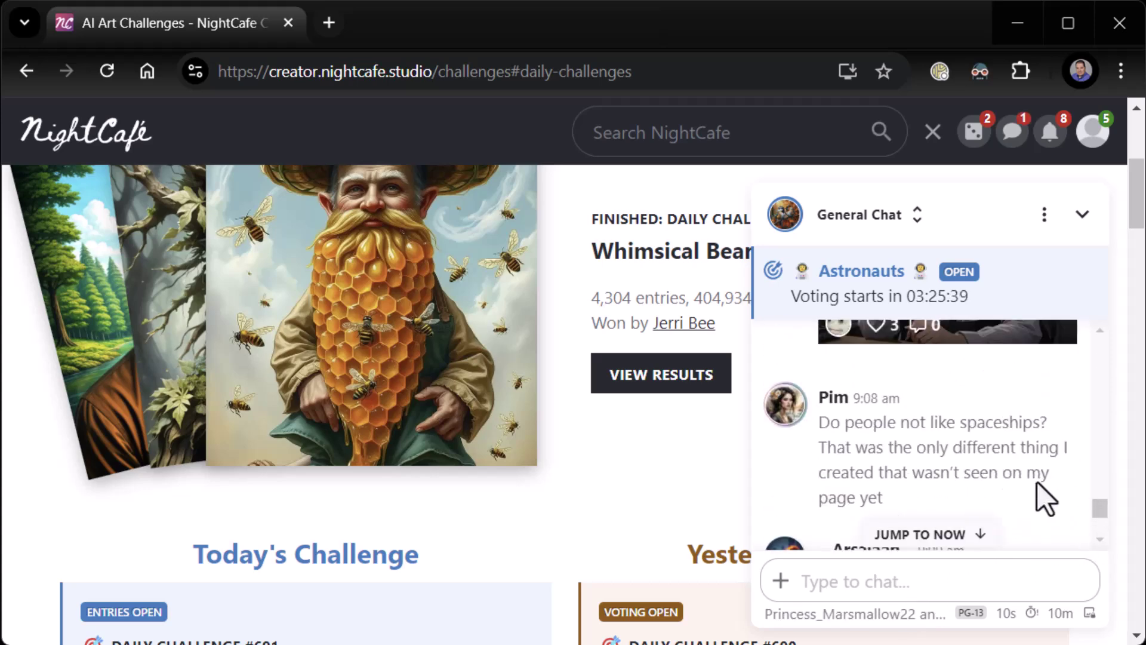
scroll(973, 465, "down", 10)
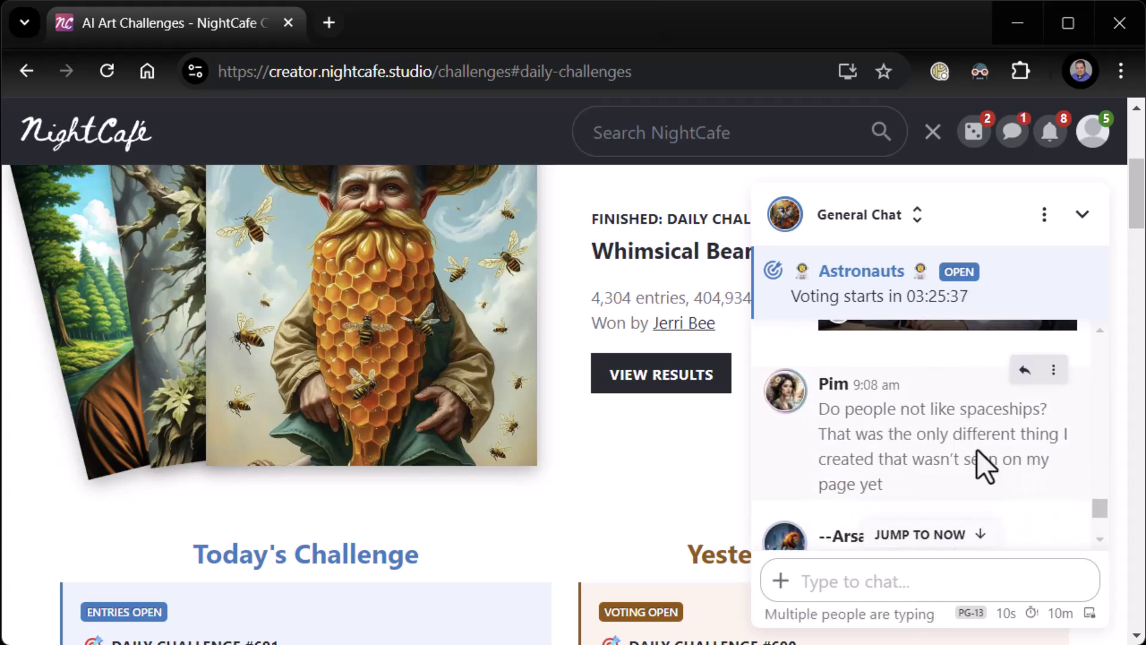
scroll(962, 486, "down", 3)
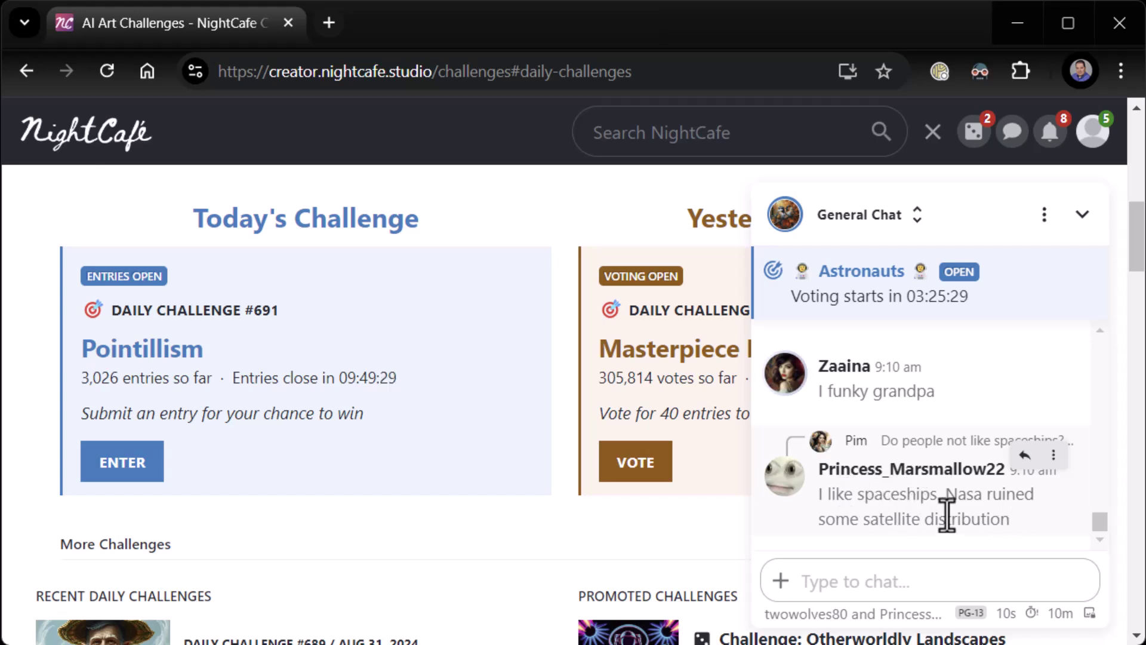
scroll(946, 514, "up", 3)
scroll(885, 412, "down", 3)
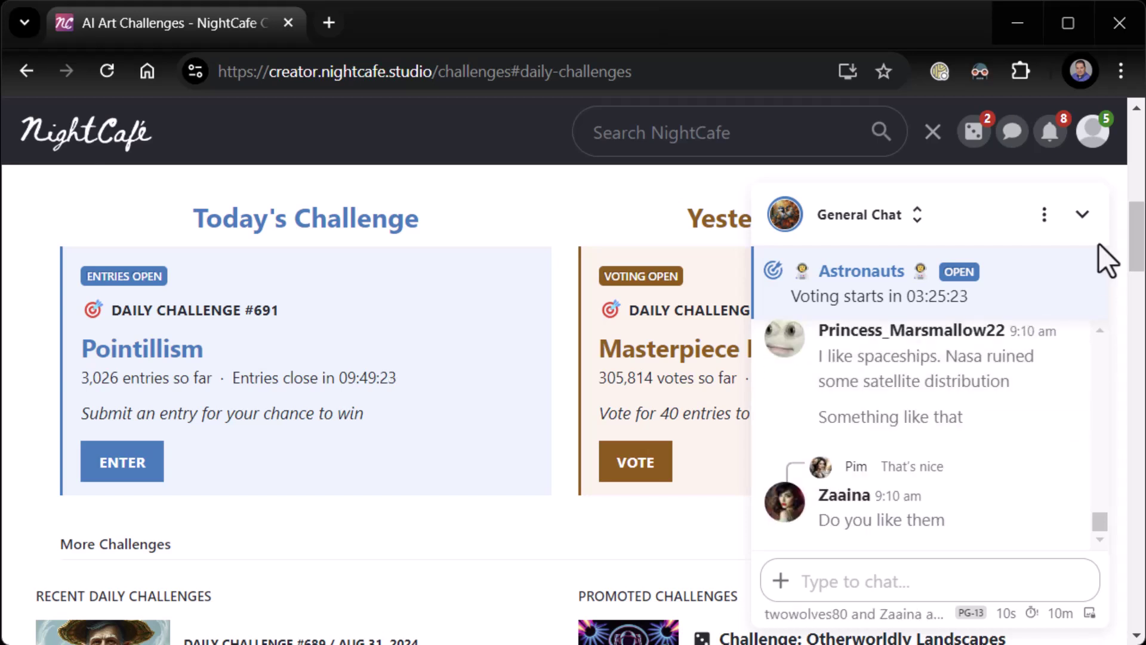
left_click(1044, 216)
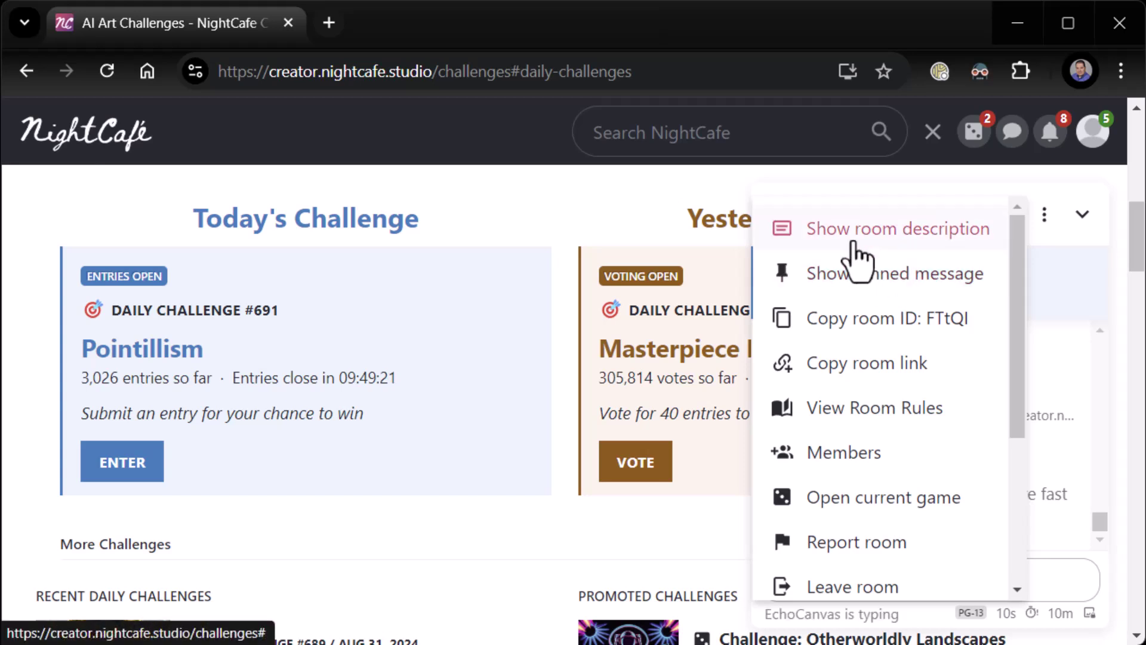
left_click(641, 550)
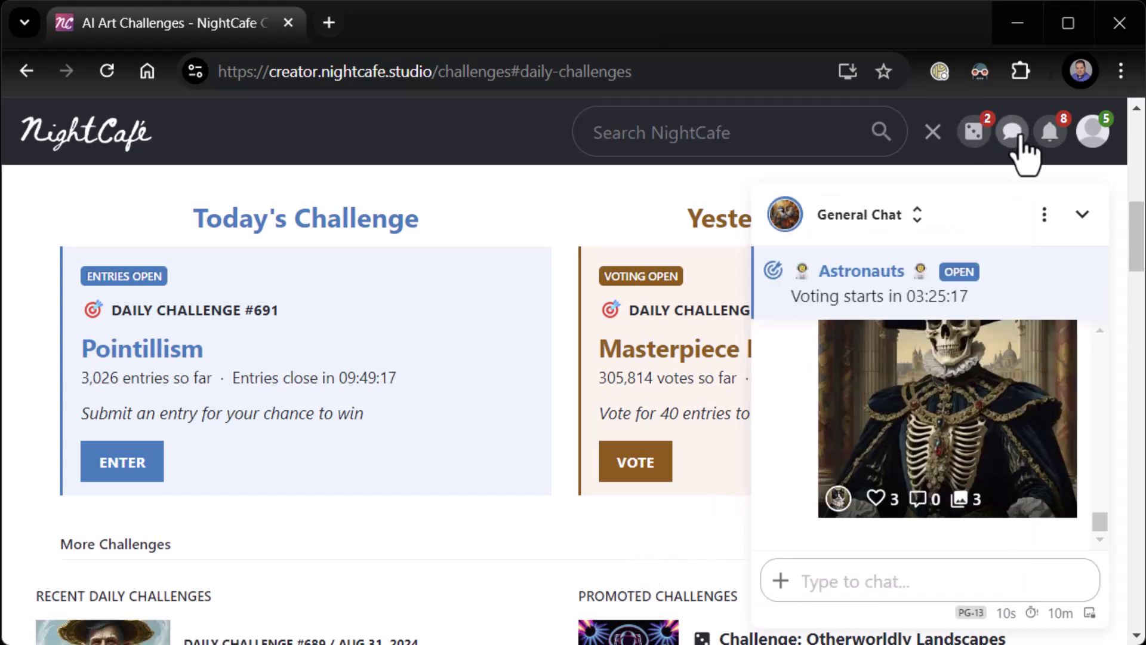
Open the notifications inbox, filter it to messages that require action, and look over the claimable badge credits.
left_click(1039, 143)
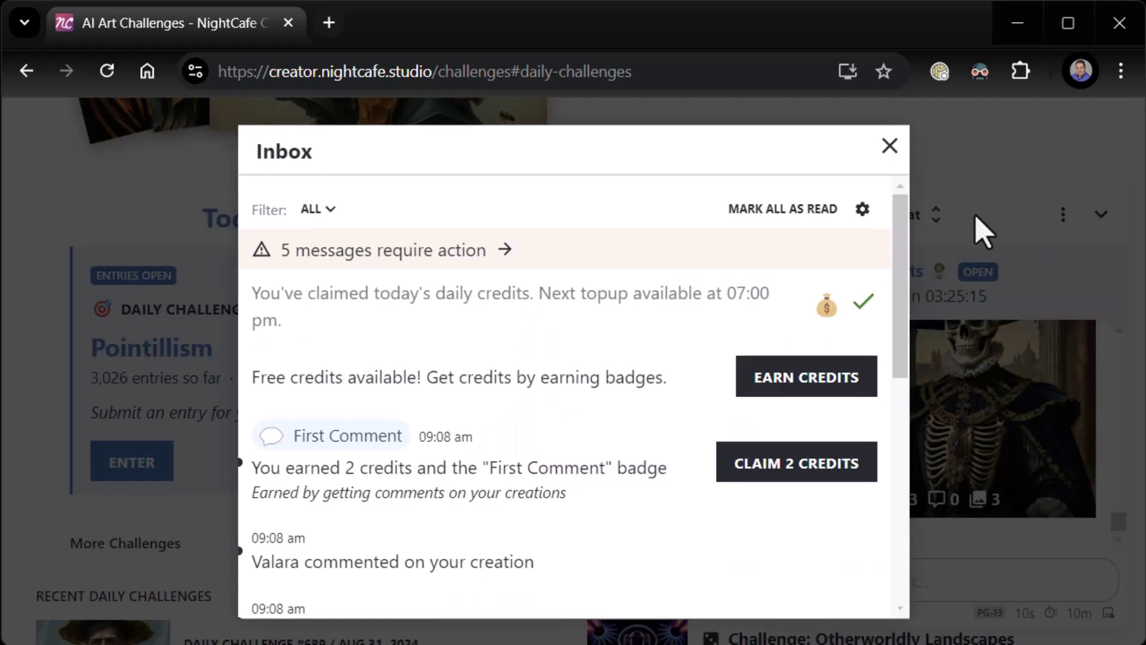
left_click(886, 149)
left_click(1055, 143)
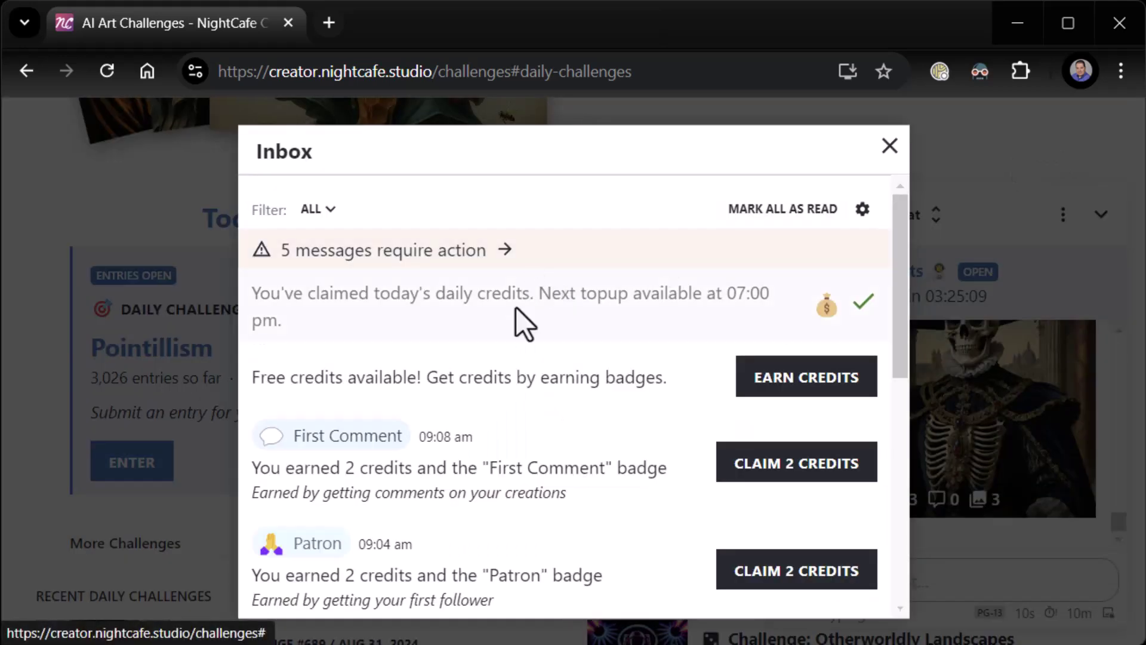
left_click(461, 266)
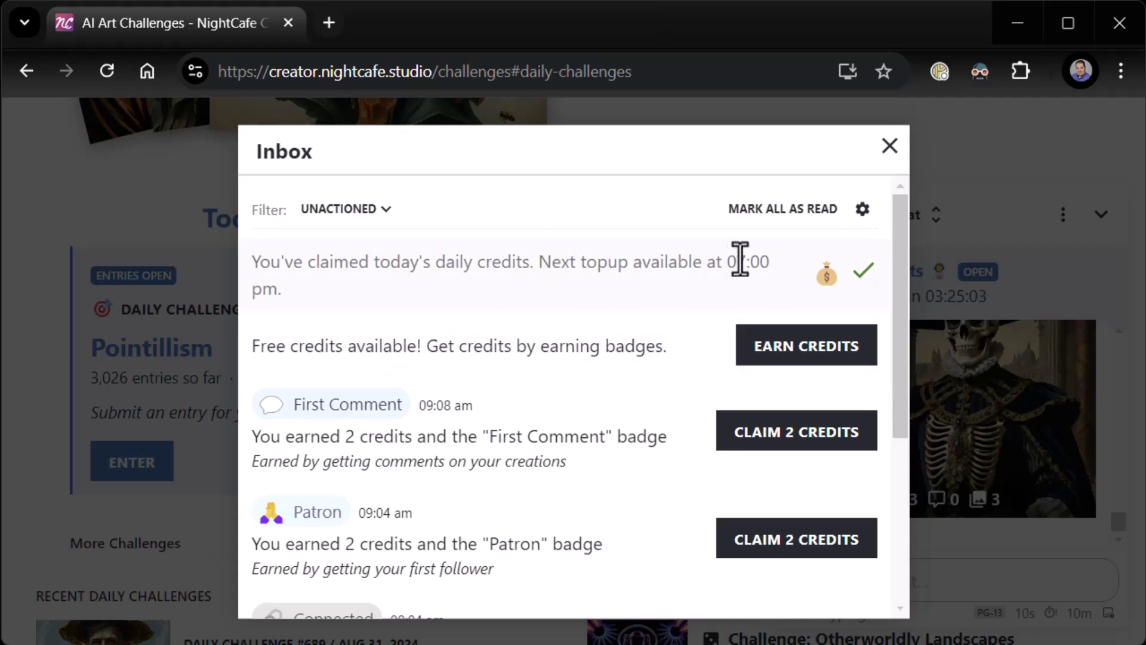
scroll(622, 359, "down", 2)
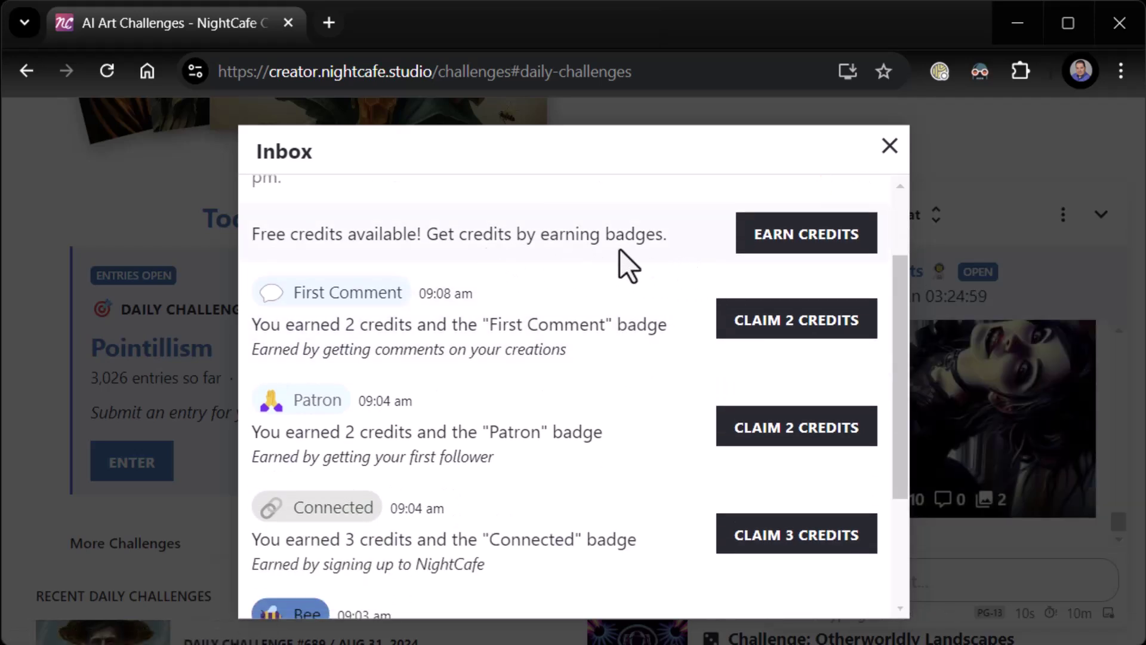
Open the credit-earning to-do list from the inbox, collapse the chat, and read the first tasks.
left_click(800, 242)
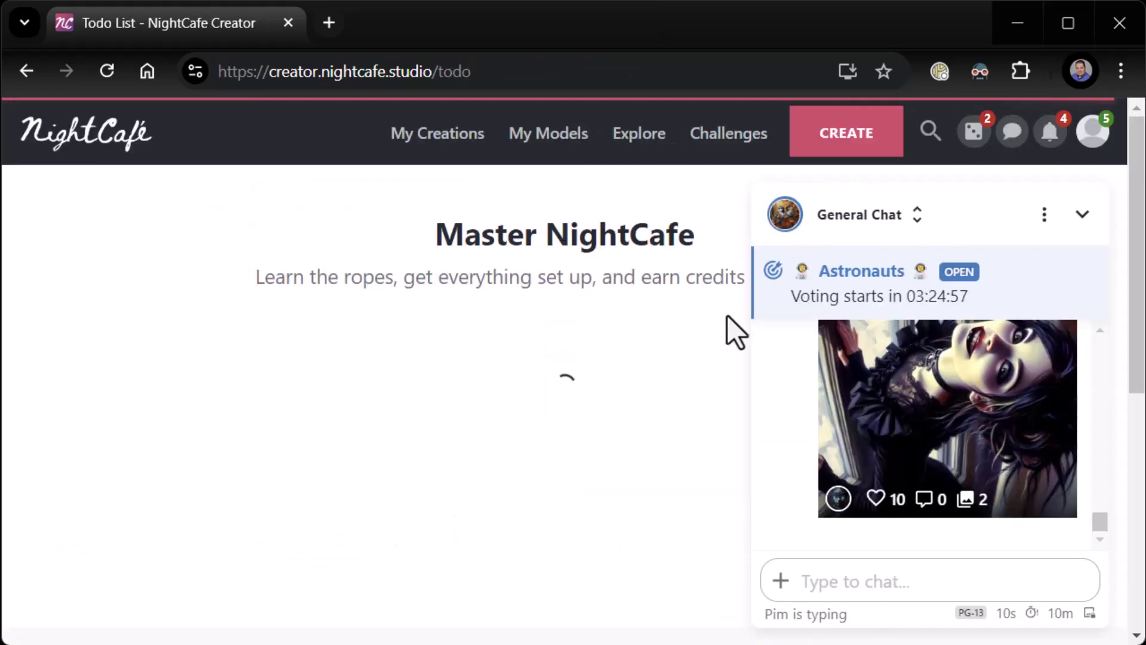
left_click(1082, 216)
scroll(839, 431, "down", 2)
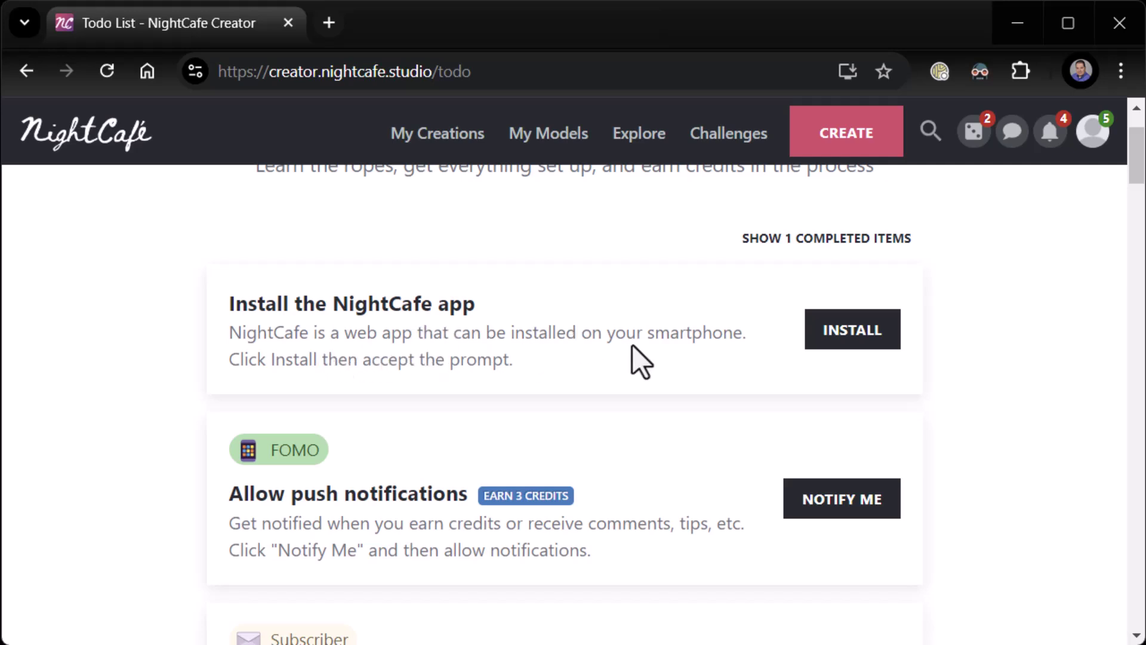
scroll(693, 385, "down", 4)
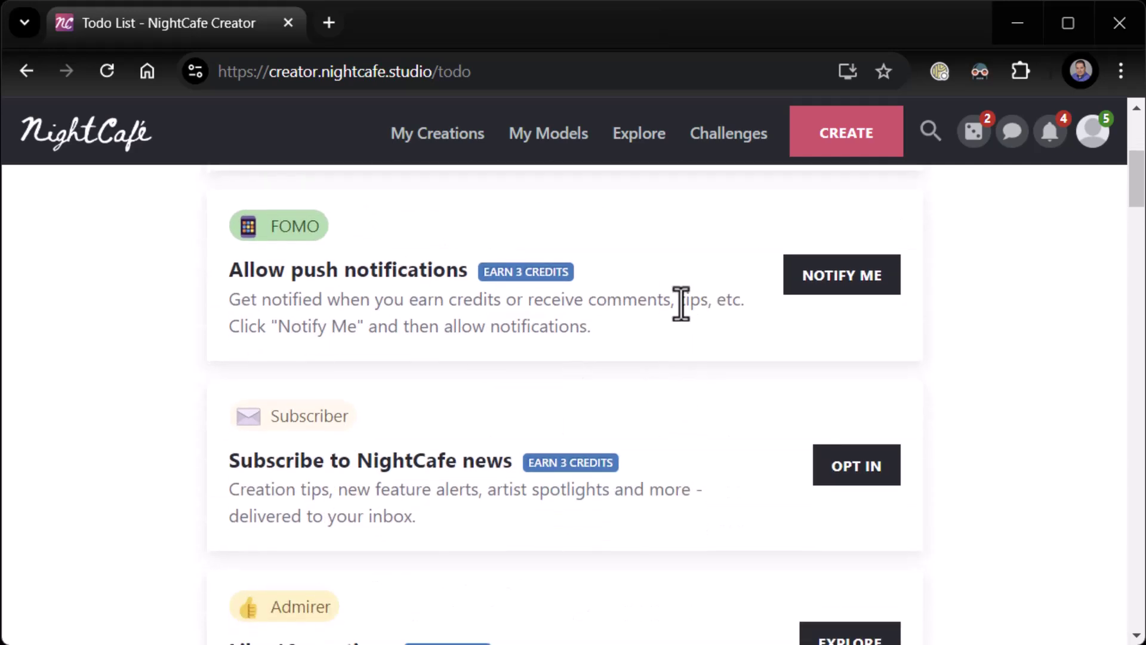
scroll(664, 307, "down", 4)
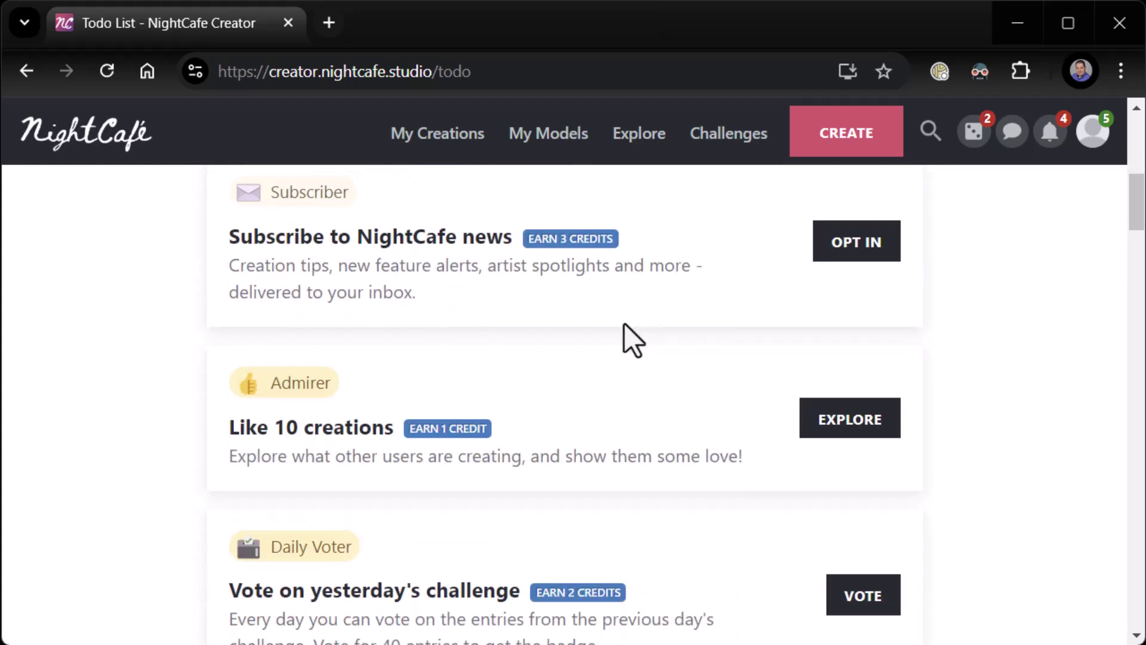
scroll(420, 338, "down", 2)
scroll(646, 328, "down", 12)
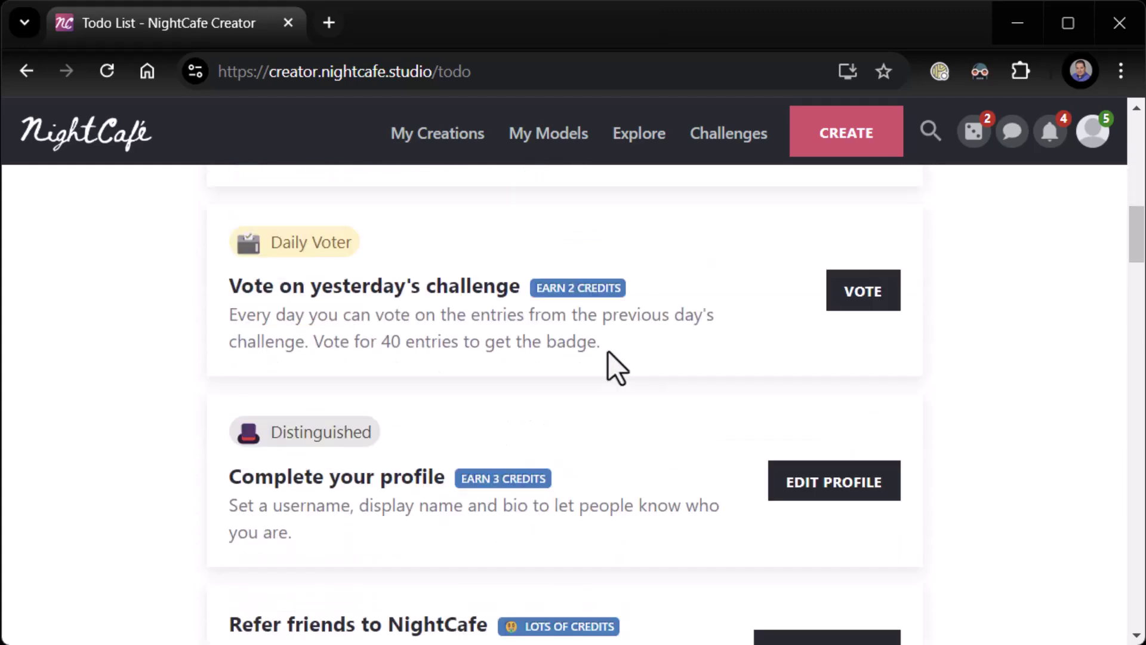
Read through the remaining credit-earning tasks down to the end of the to-do list and return to its beginning.
scroll(594, 358, "down", 9)
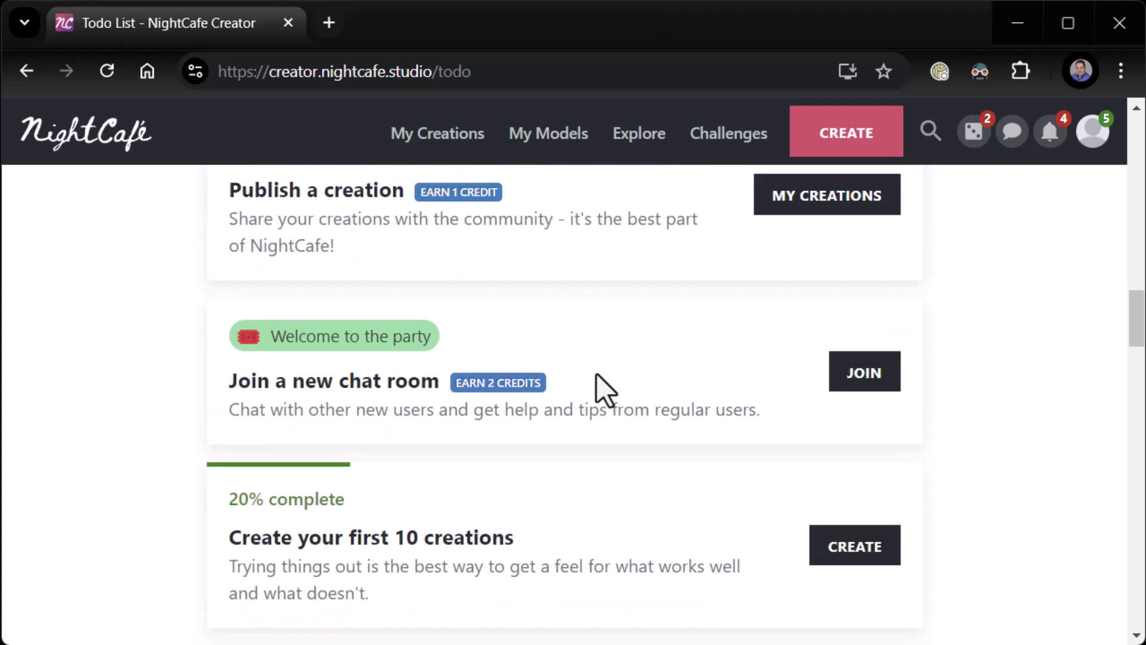
scroll(592, 372, "up", 4)
scroll(593, 371, "down", 20)
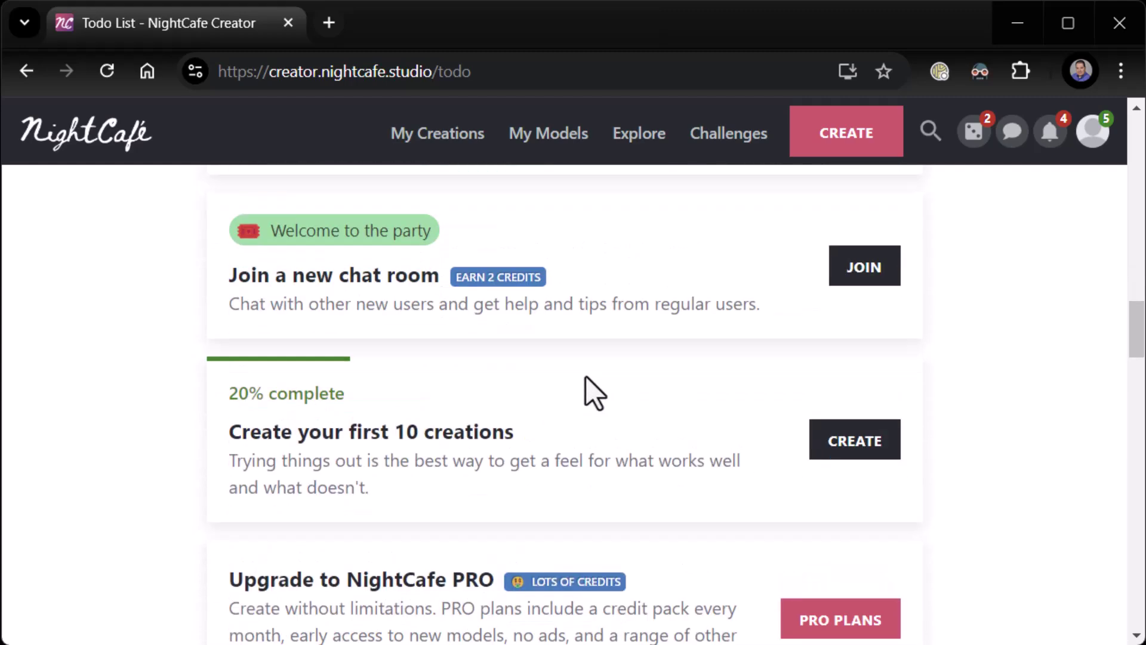
scroll(589, 416, "down", 1)
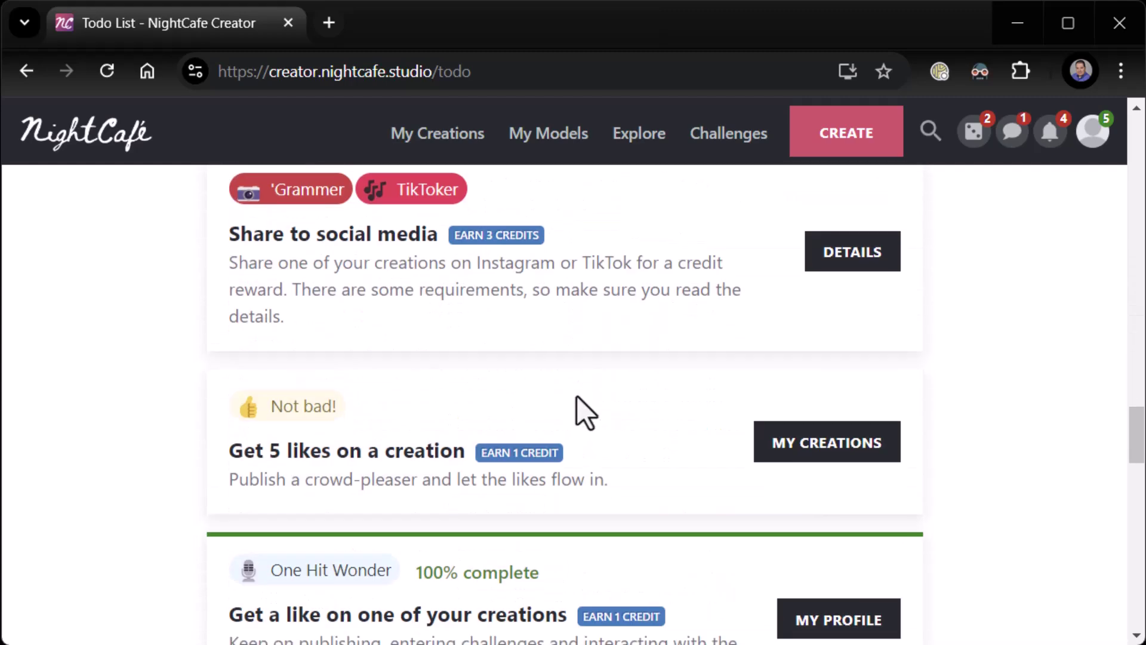
scroll(575, 412, "down", 6)
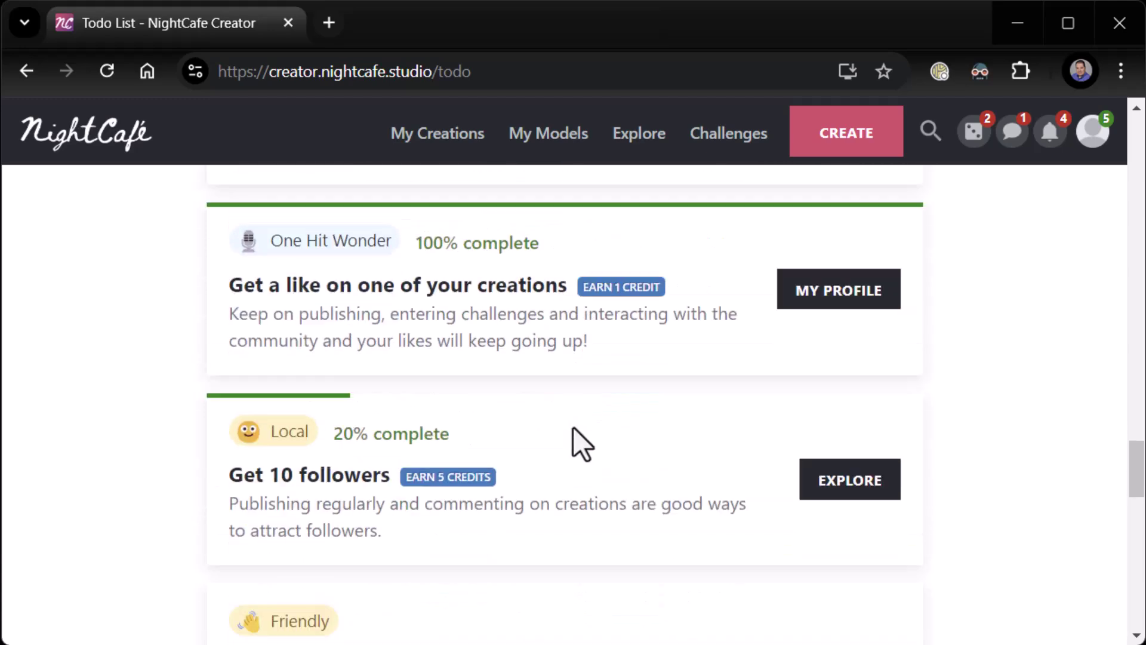
scroll(573, 428, "up", 2)
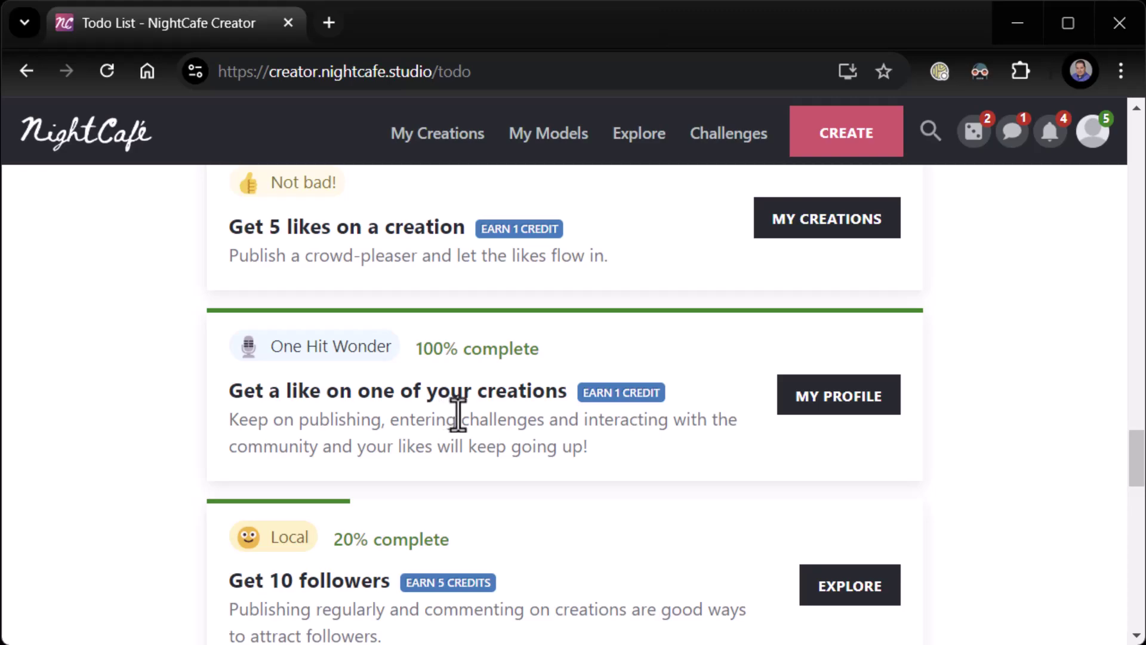
scroll(564, 439, "down", 15)
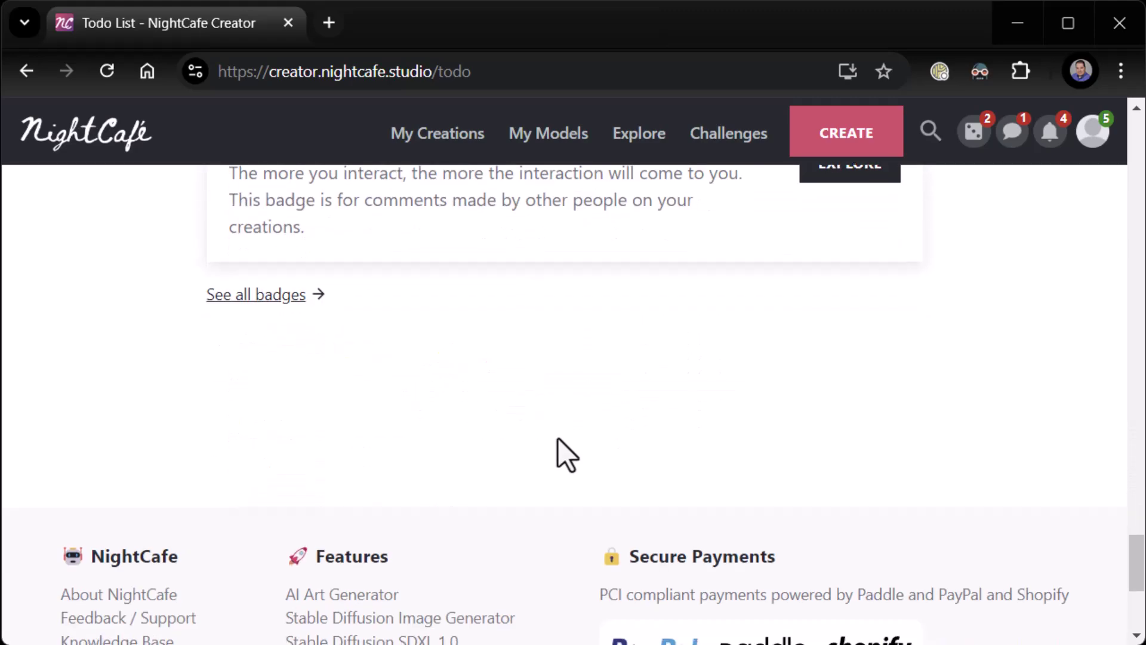
scroll(561, 442, "up", 9)
scroll(546, 436, "up", 20)
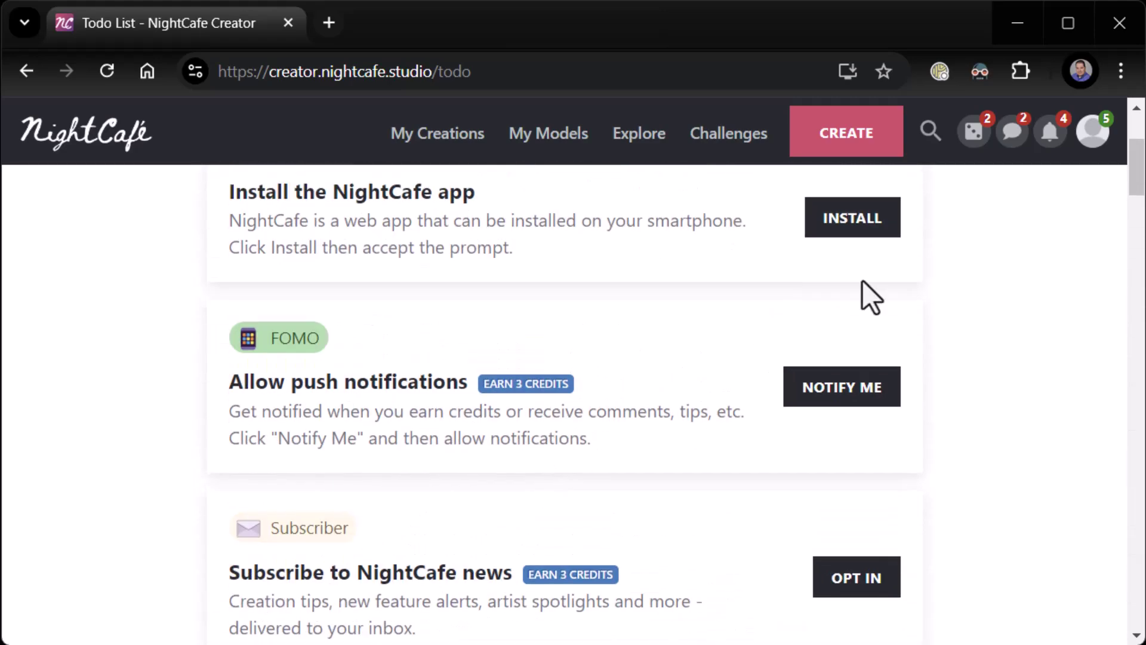
View the account's credit balance, and claim the First Comment and Patron badge credits from the notifications inbox.
left_click(1094, 138)
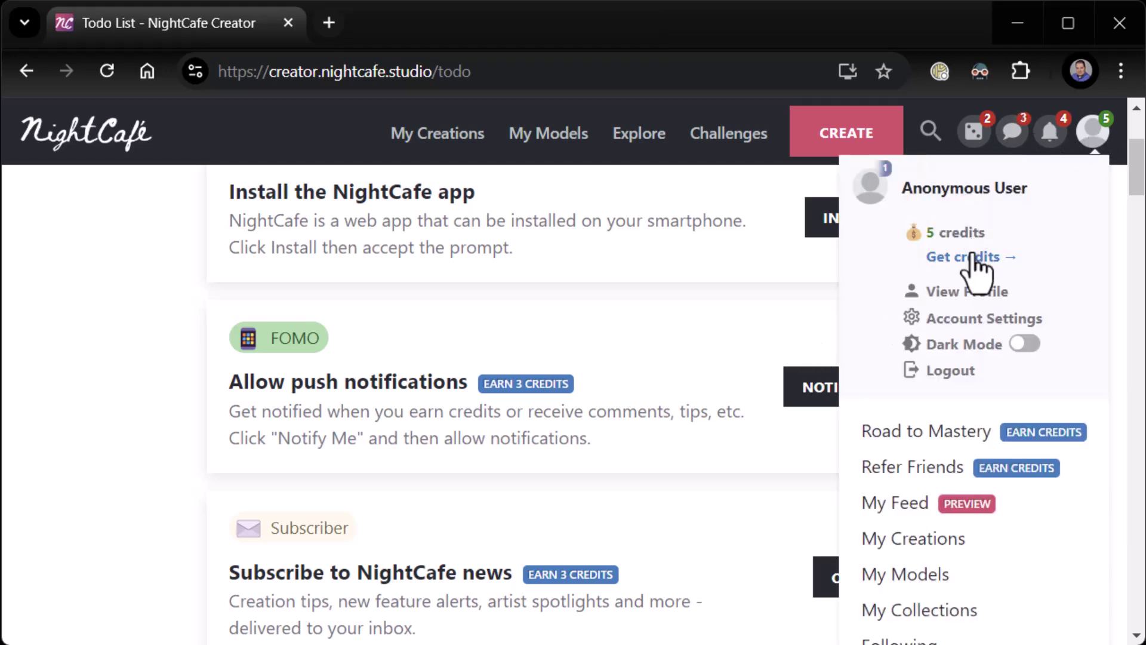
left_click(1052, 141)
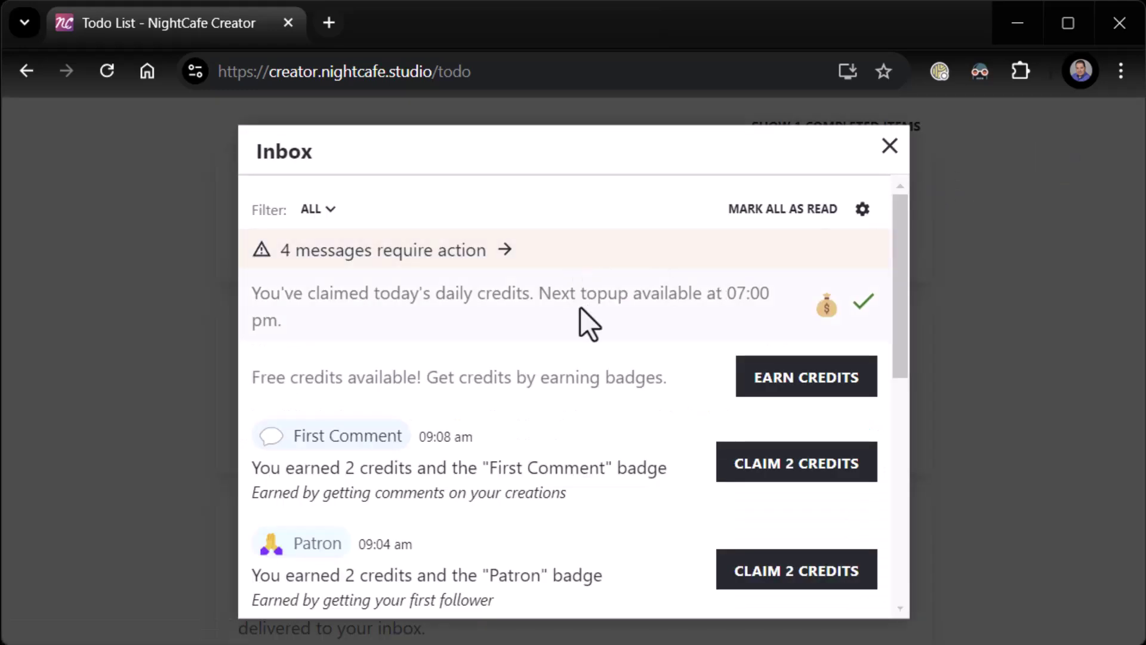
scroll(582, 325, "down", 2)
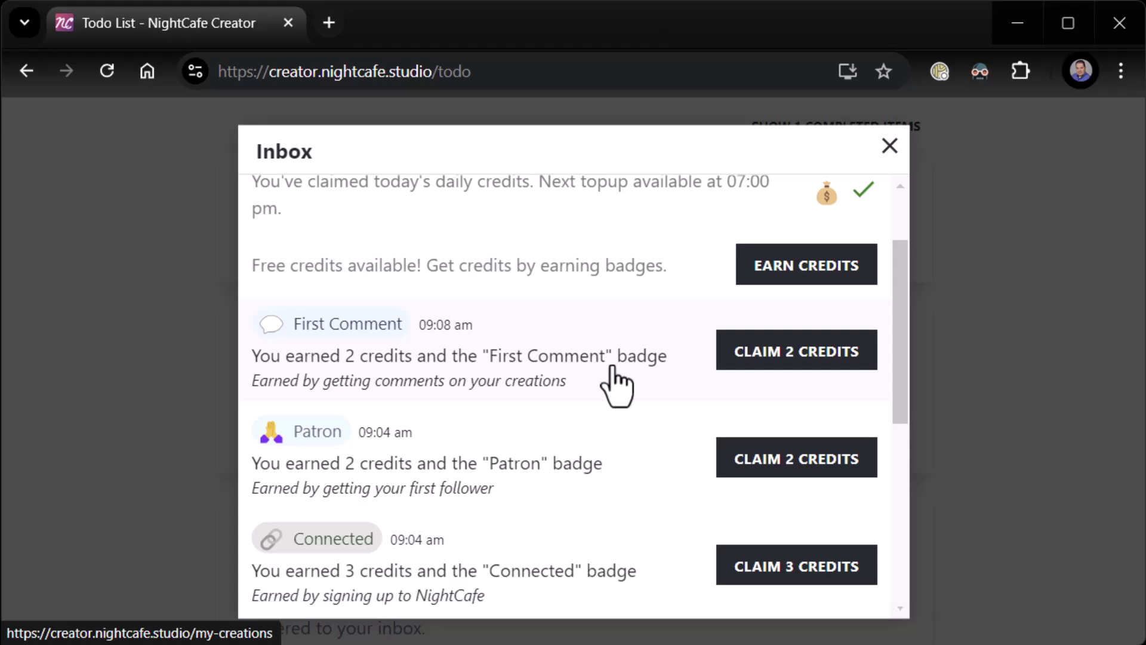
left_click(753, 364)
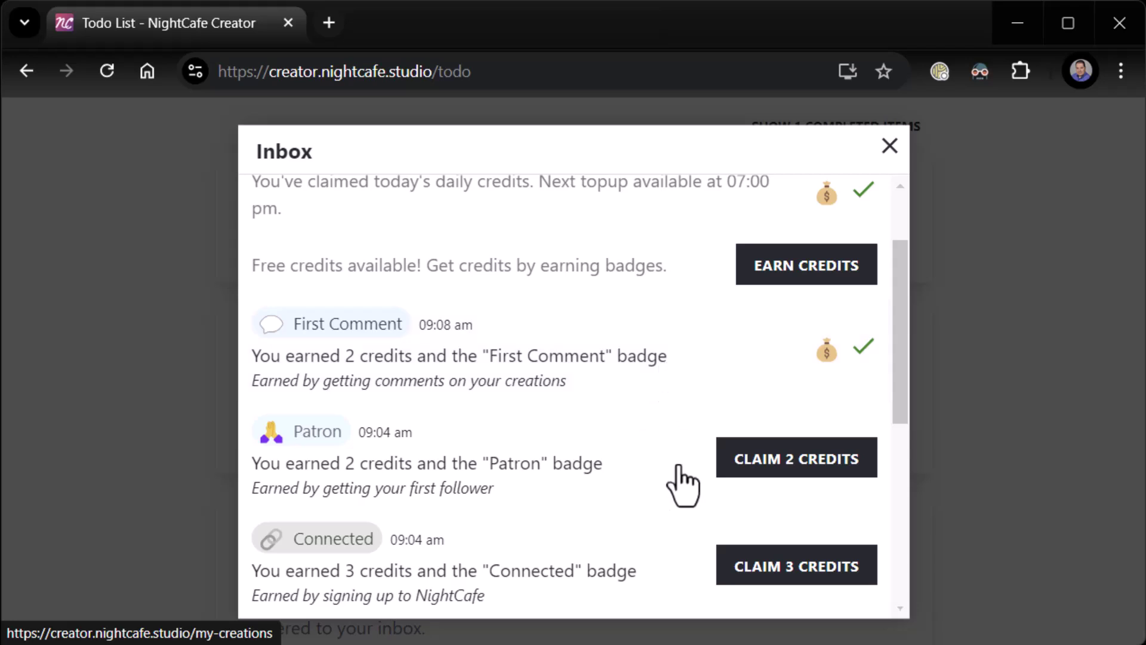
left_click(733, 465)
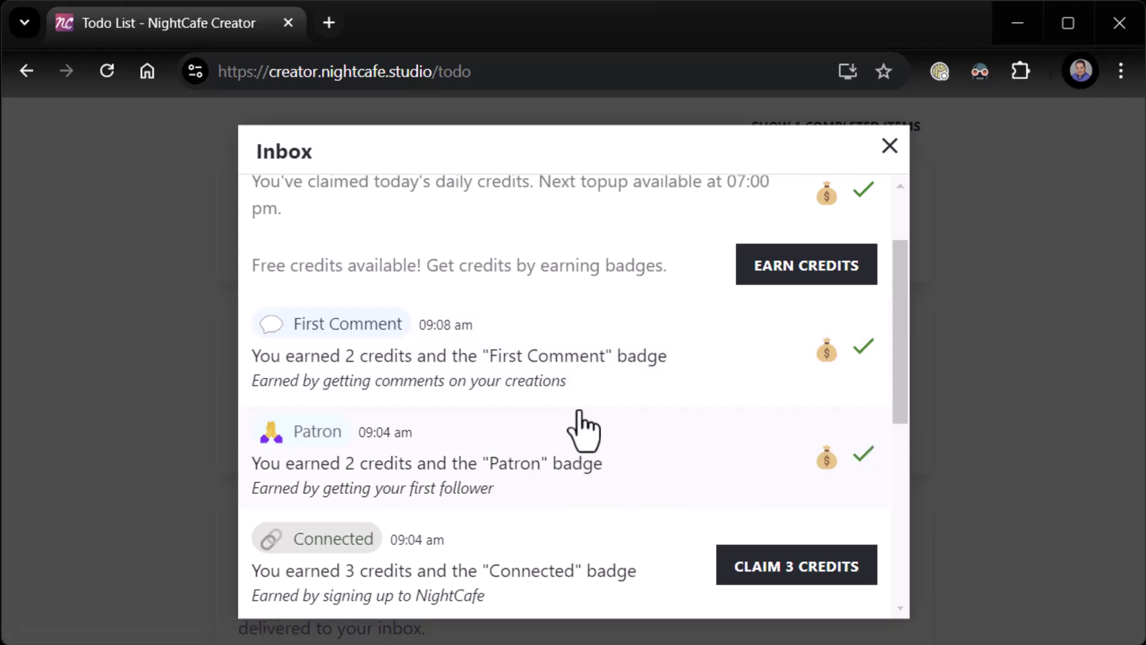
Claim the credits for the Connected and Bee badges in the inbox and close it.
scroll(585, 405, "down", 3)
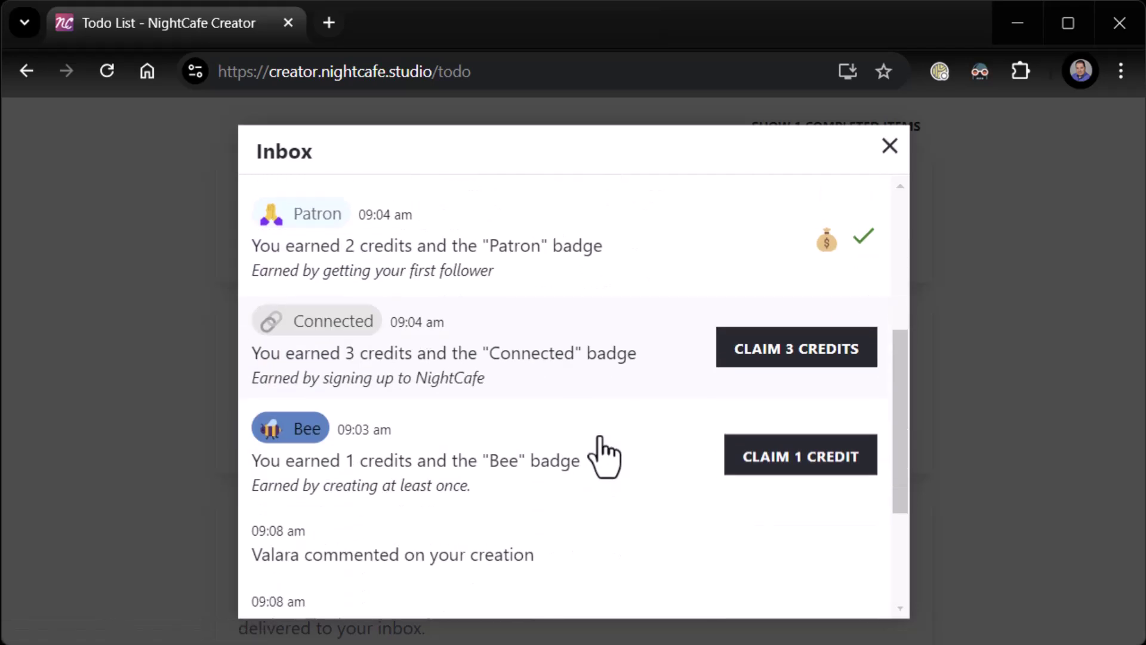
left_click(761, 349)
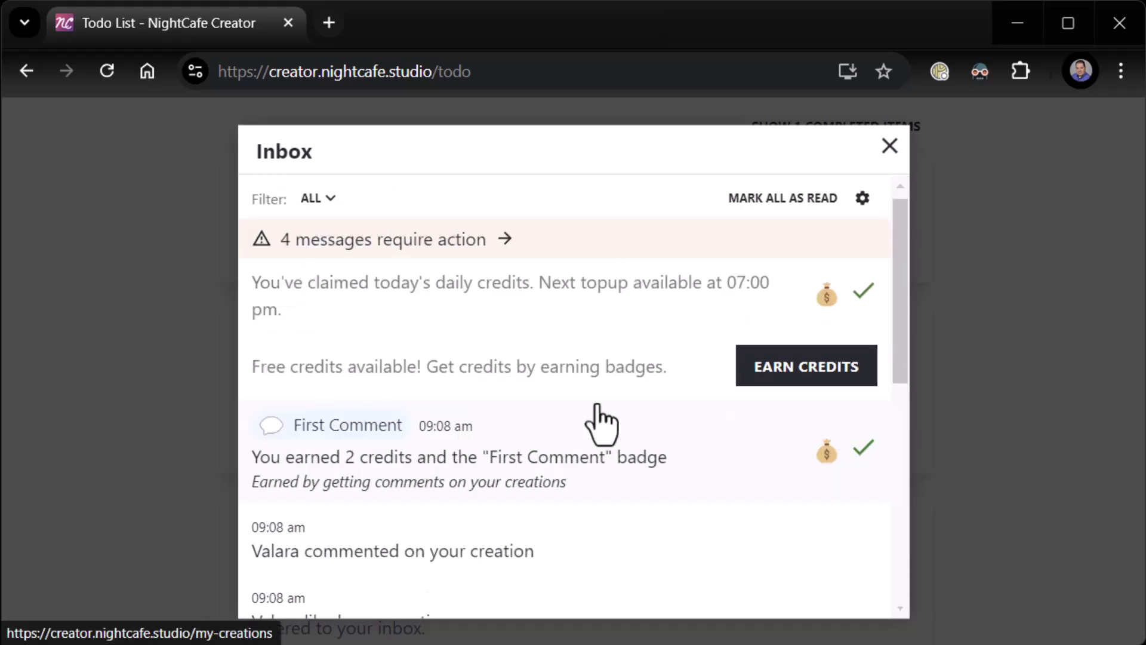
scroll(618, 403, "down", 3)
scroll(621, 405, "down", 2)
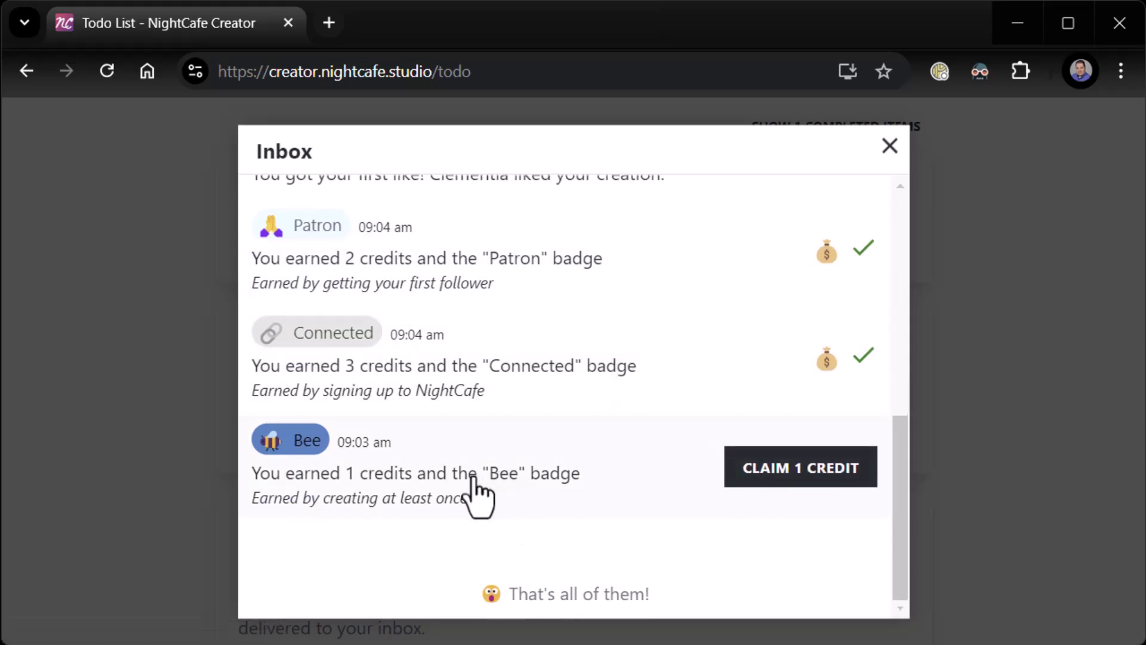
left_click(787, 465)
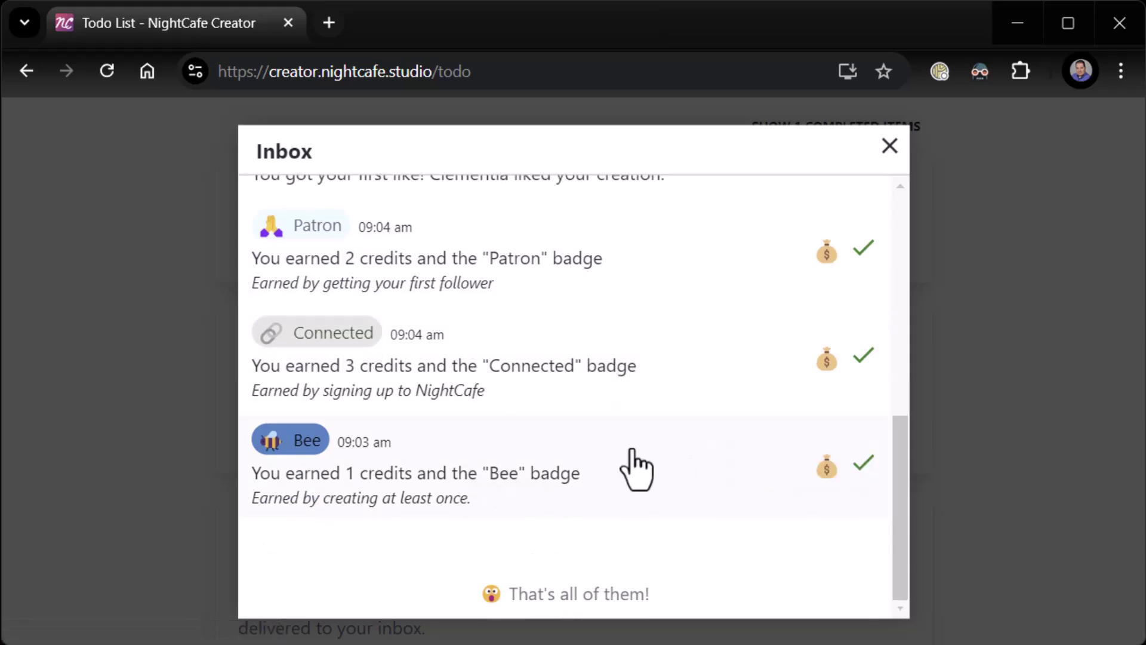
scroll(635, 490, "up", 6)
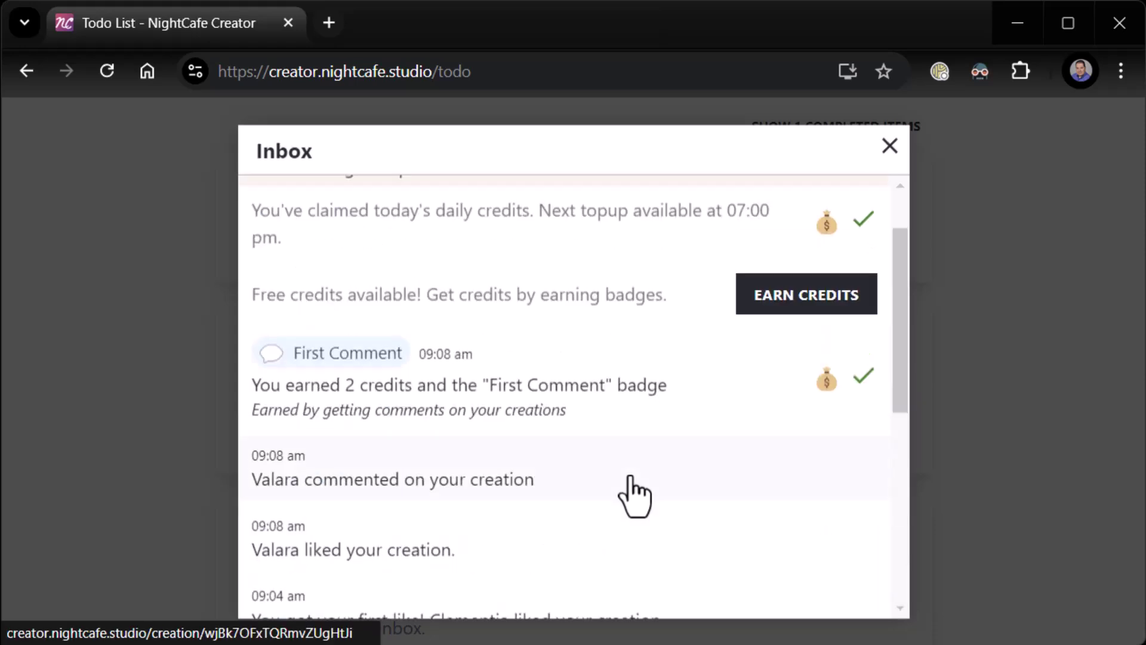
scroll(635, 496, "up", 1)
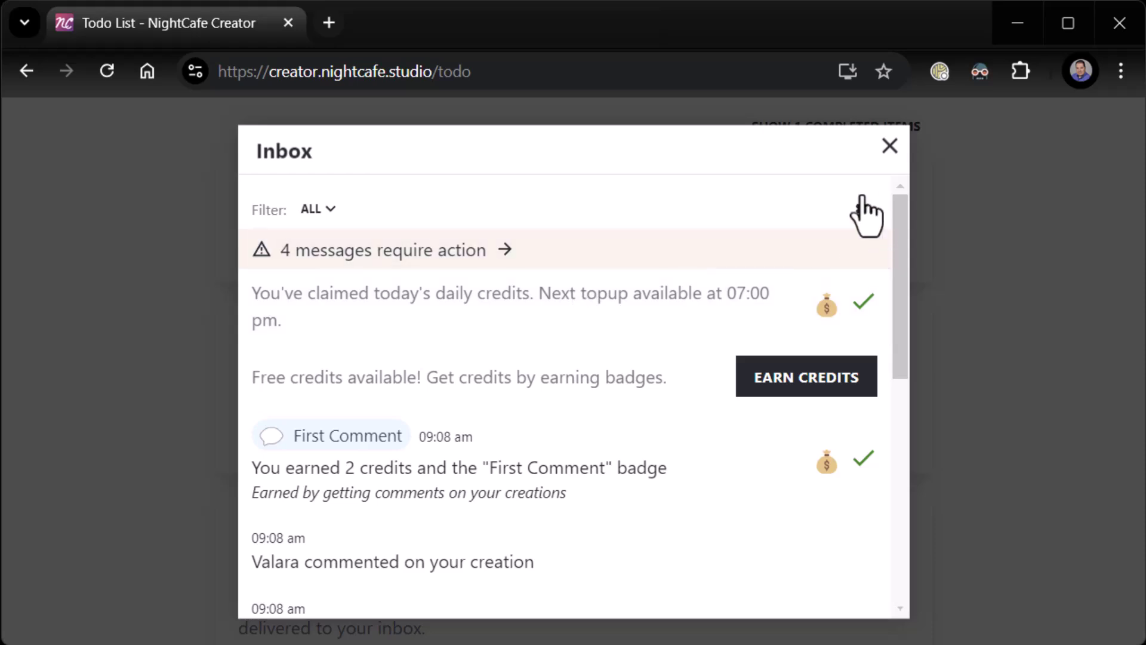
left_click(887, 154)
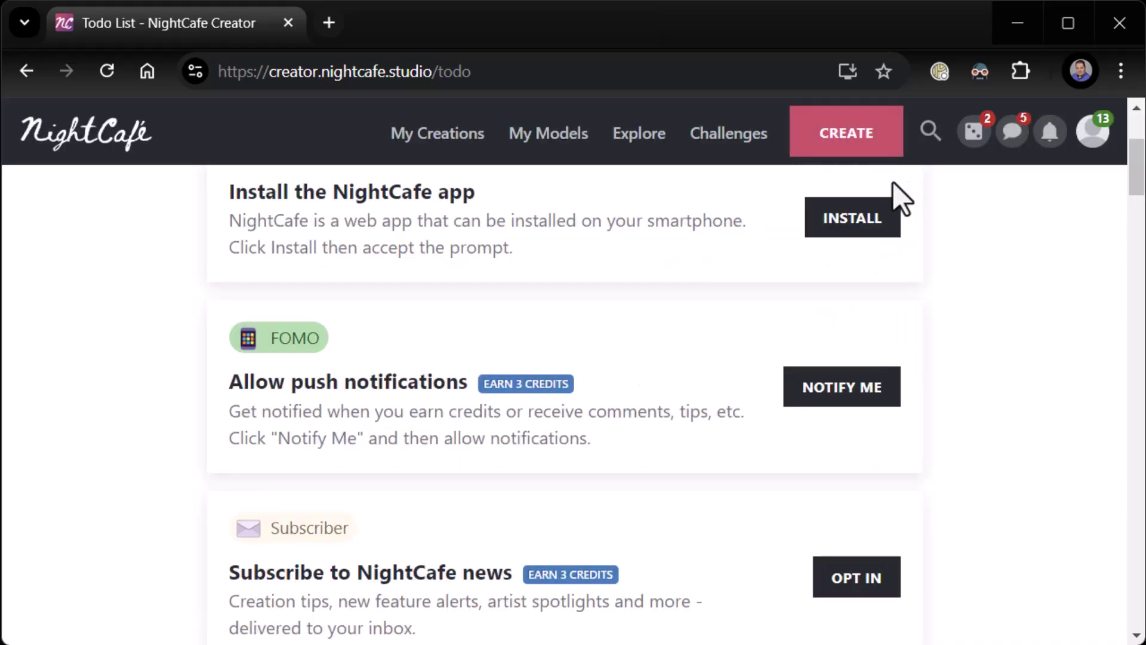
Look in on the General Chat room, collapse it, and turn on Dark Mode for the account.
left_click(1013, 133)
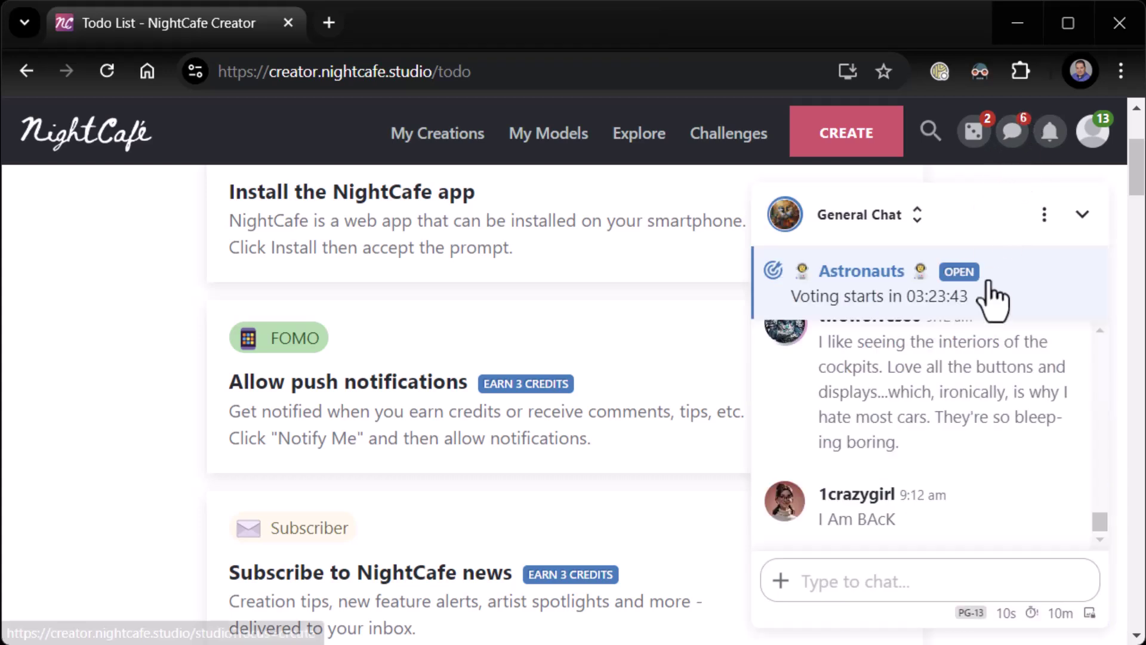
left_click(1081, 215)
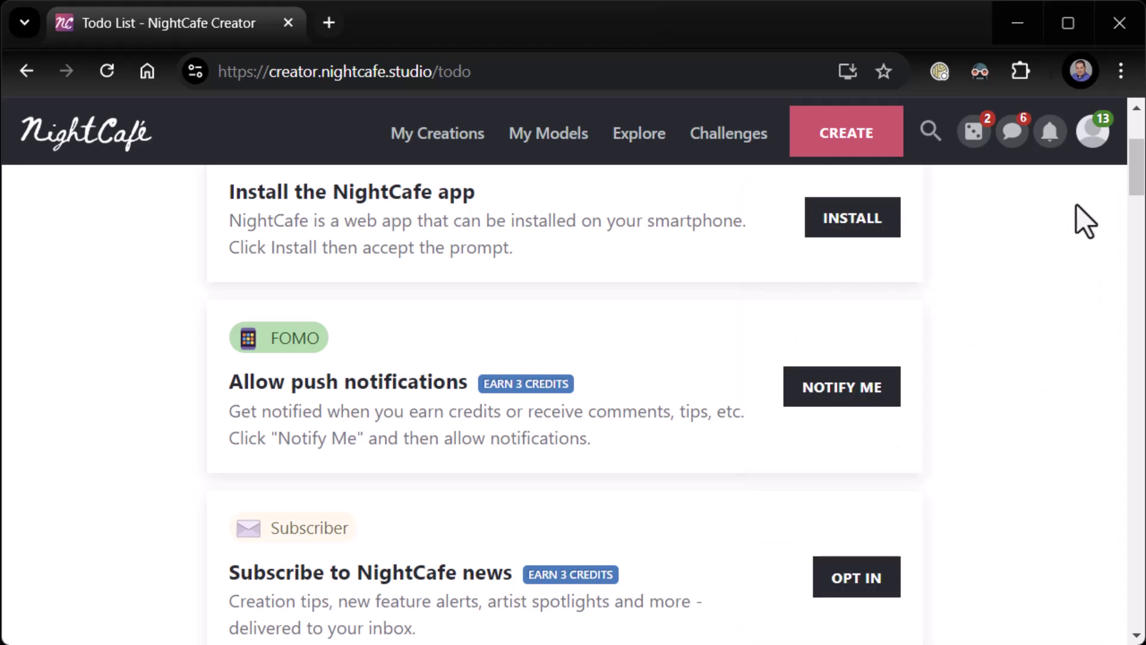
left_click(1092, 141)
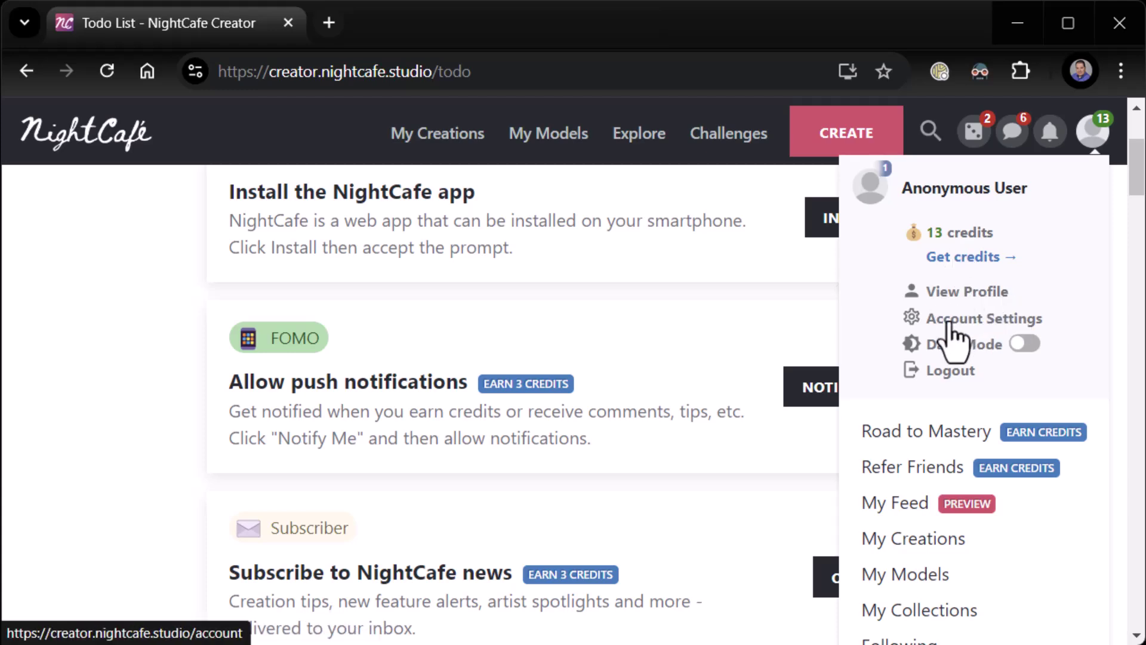
left_click(1027, 358)
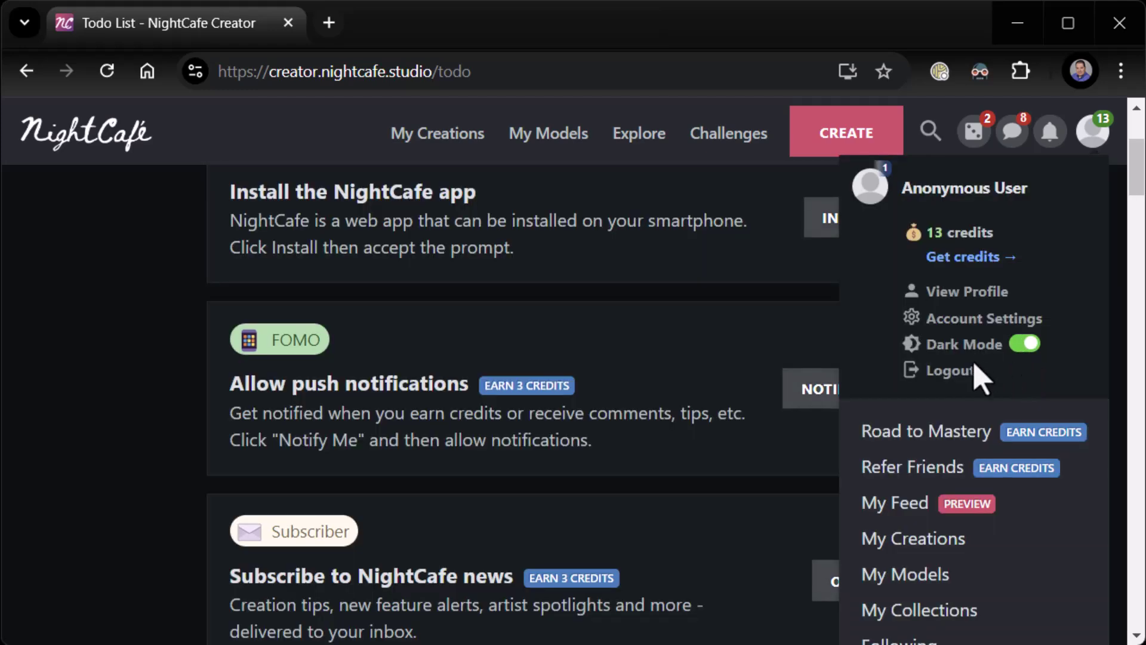
Open Road to Mastery from the account options and skim its whole list of credit-earning tasks.
scroll(1065, 358, "down", 3)
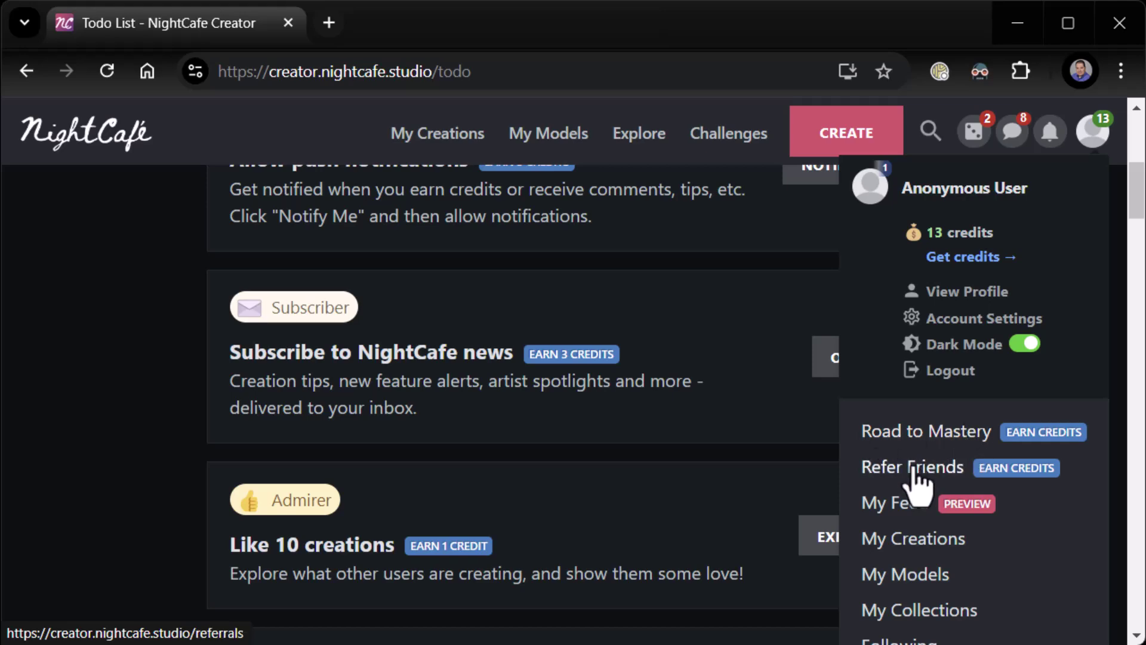
left_click(932, 451)
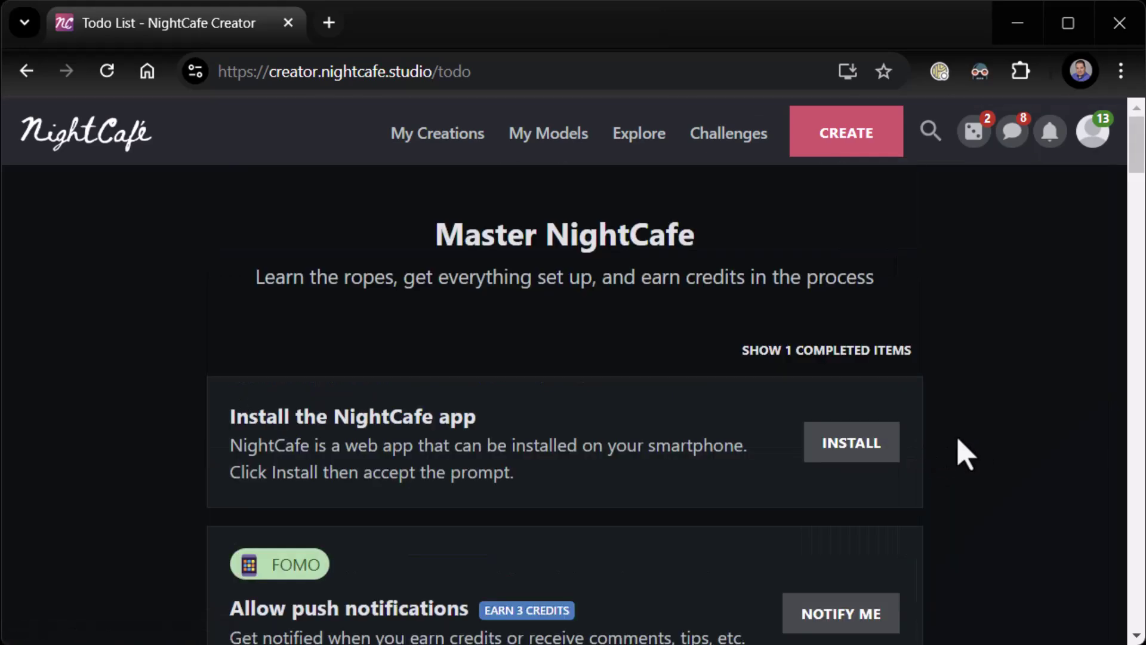
scroll(907, 454, "down", 5)
scroll(232, 401, "up", 2)
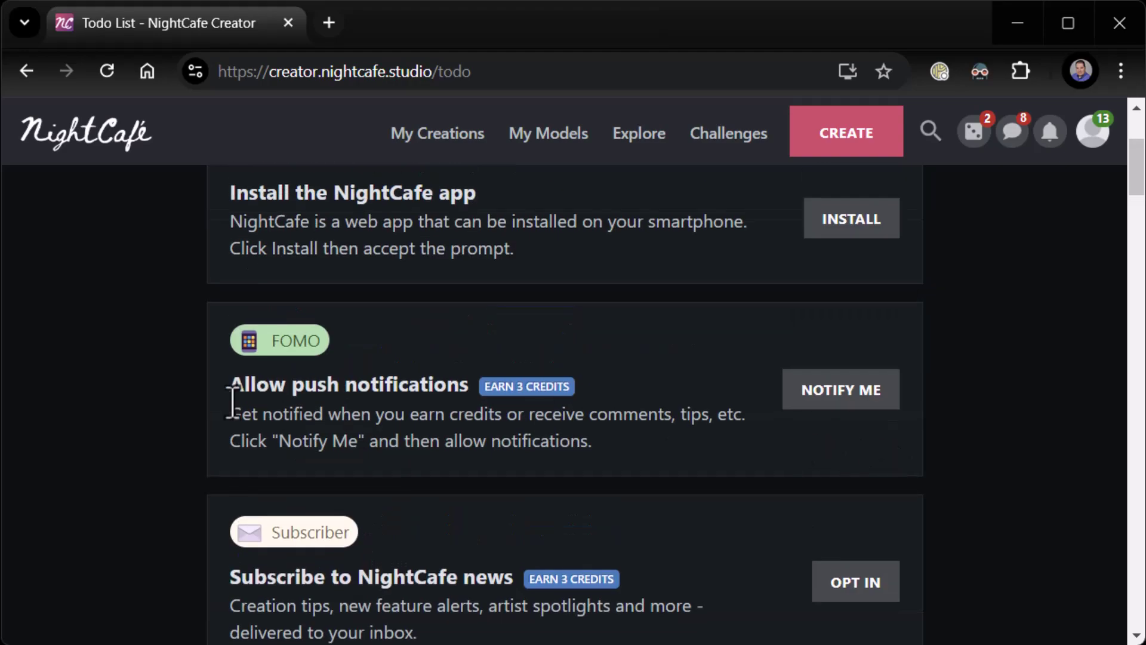
scroll(549, 395, "down", 15)
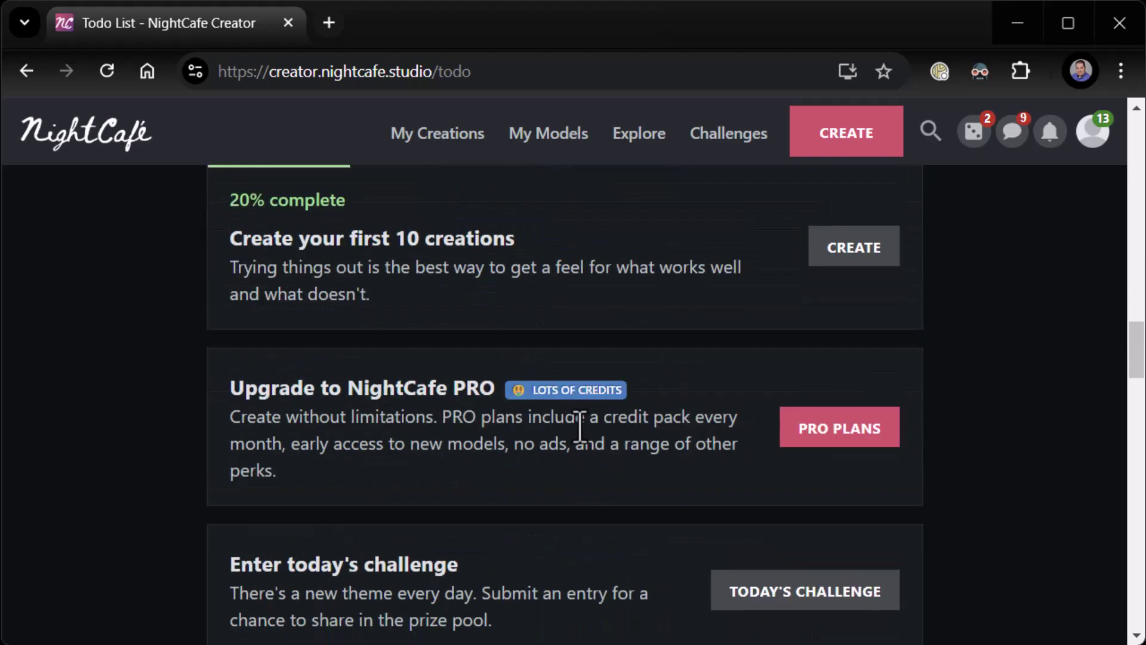
scroll(594, 442, "down", 8)
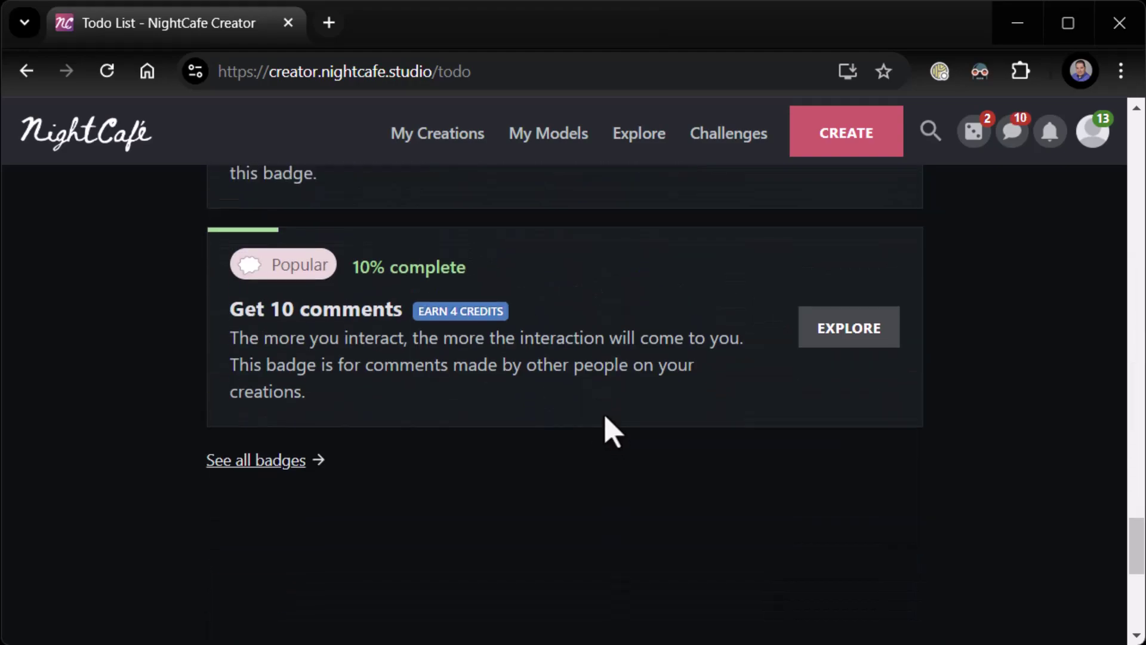
scroll(614, 430, "up", 8)
scroll(610, 412, "up", 20)
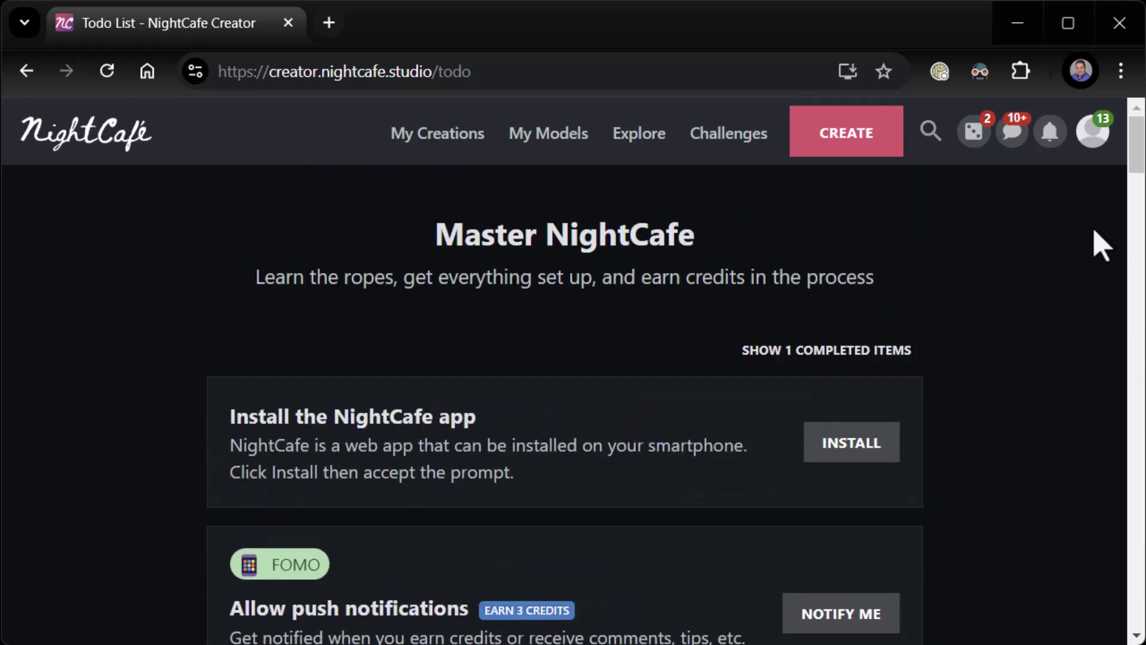
Look over the account options, including Refer Friends, My Feed, My Creations, My Models and My Collections.
left_click(1093, 134)
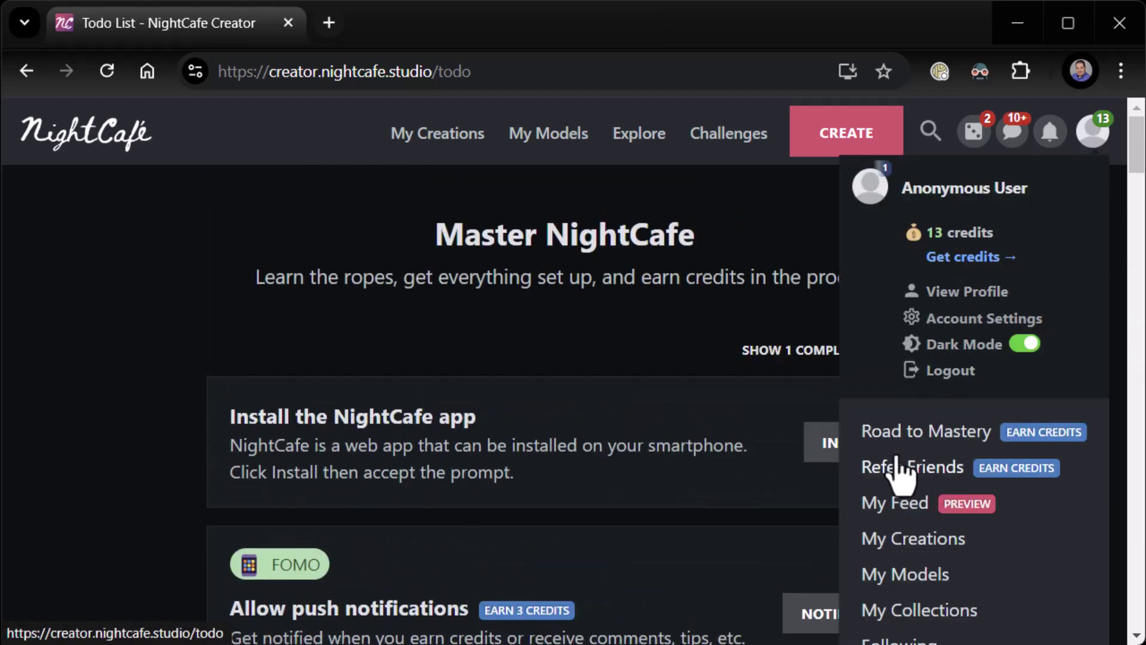
scroll(979, 474, "down", 3)
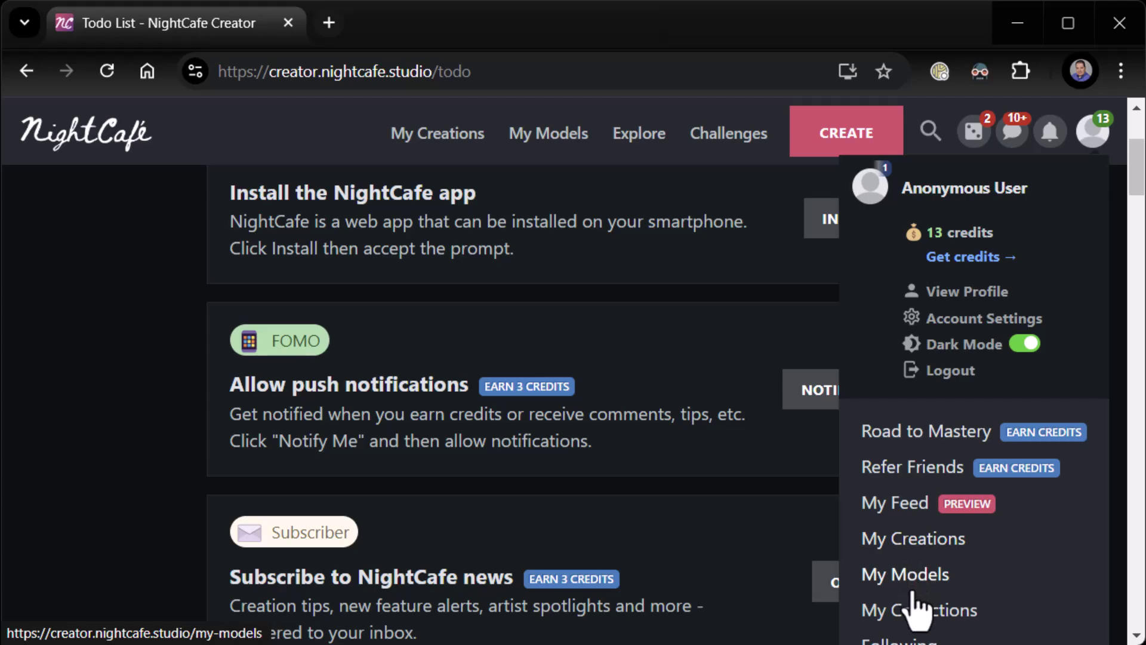
scroll(927, 615, "down", 3)
scroll(678, 481, "up", 6)
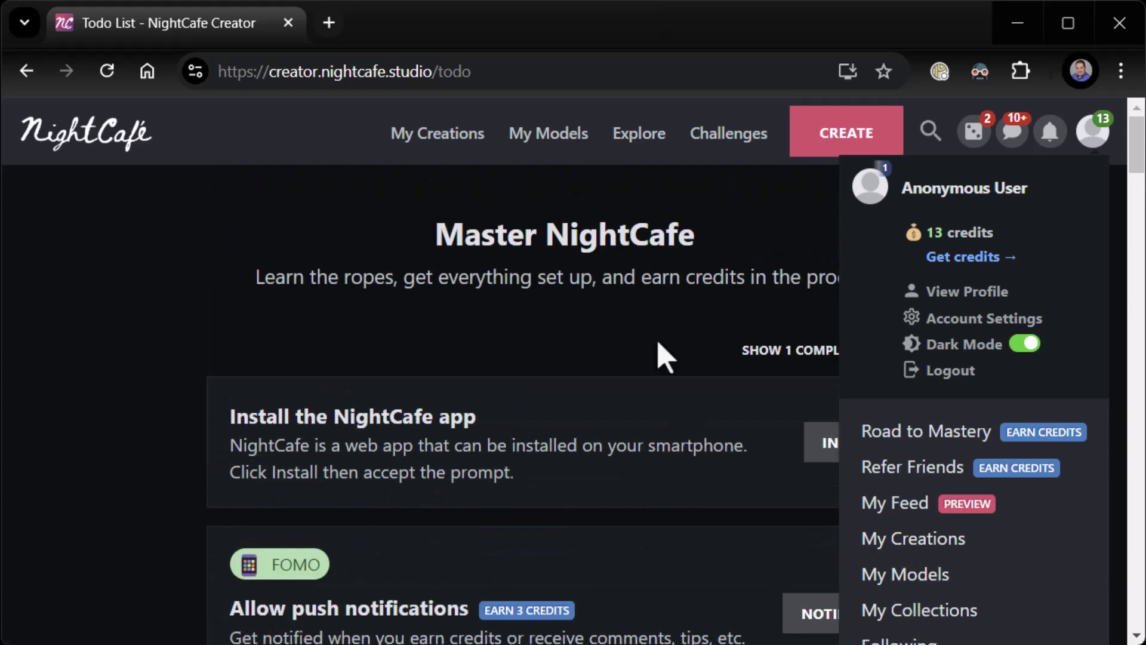
Visit the My Creations page, and open the creation studio with Advanced mode turned on.
left_click(175, 150)
left_click(427, 141)
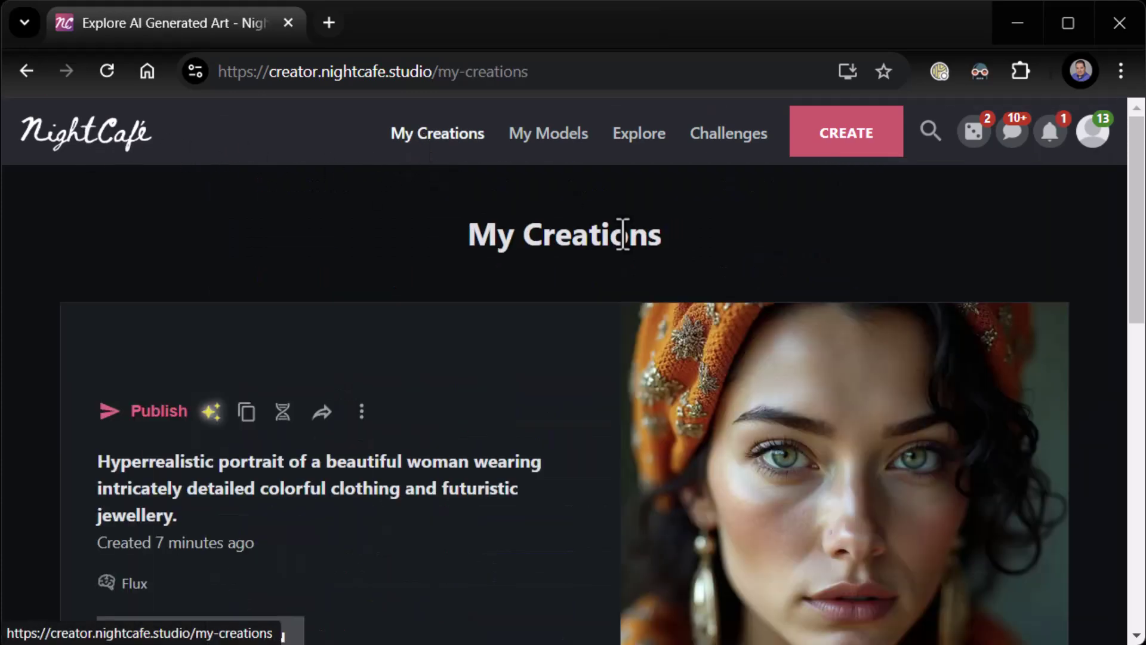
left_click(831, 158)
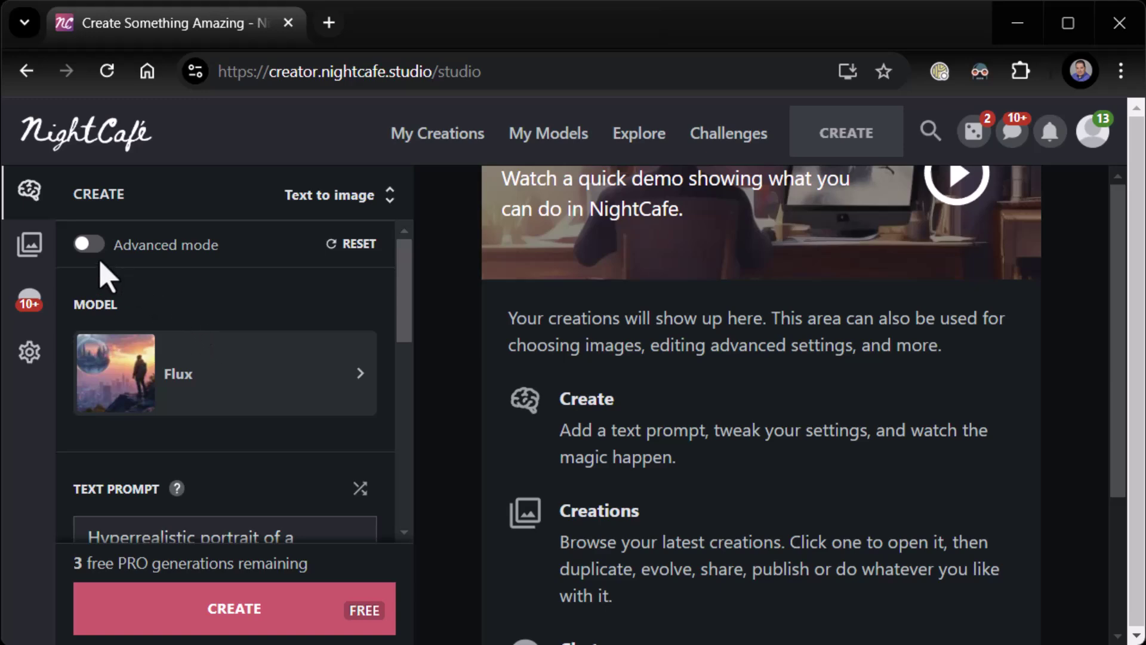
left_click(90, 245)
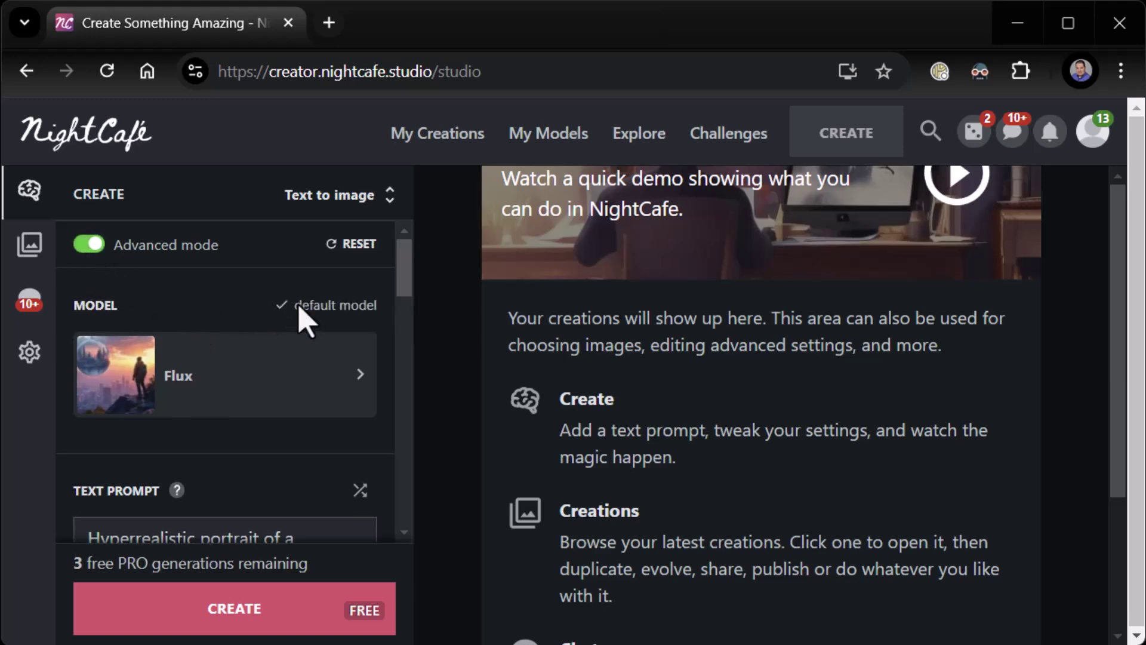
Filter the checkpoint models to SDXL and choose Juggernaut XI as the creation model.
left_click(357, 385)
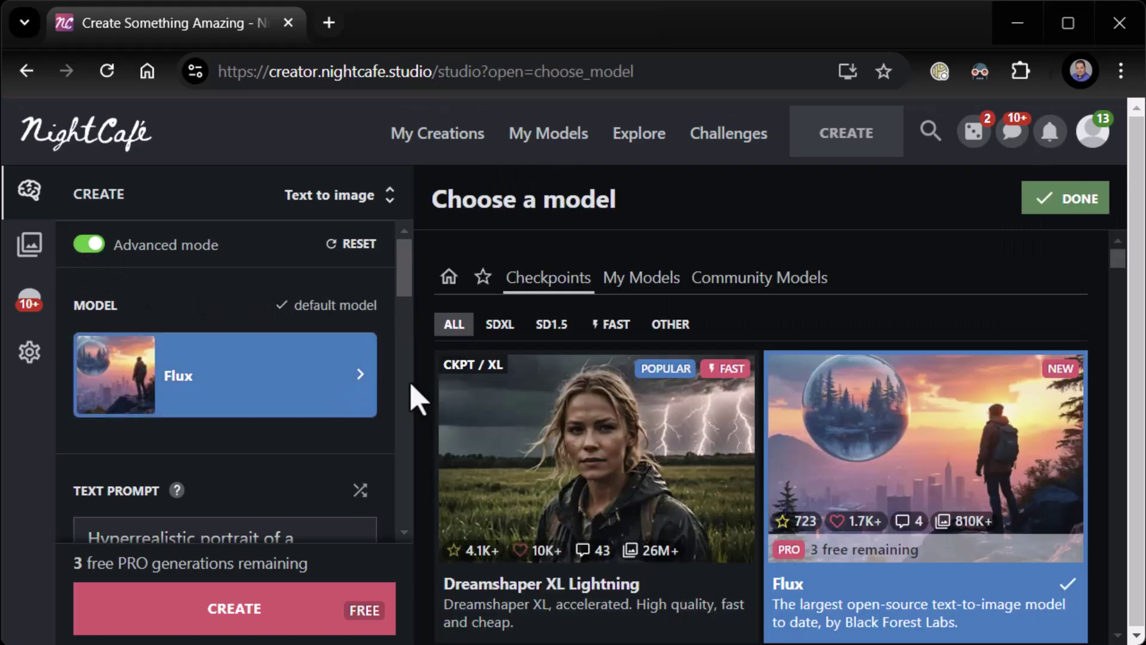
scroll(524, 378, "down", 2)
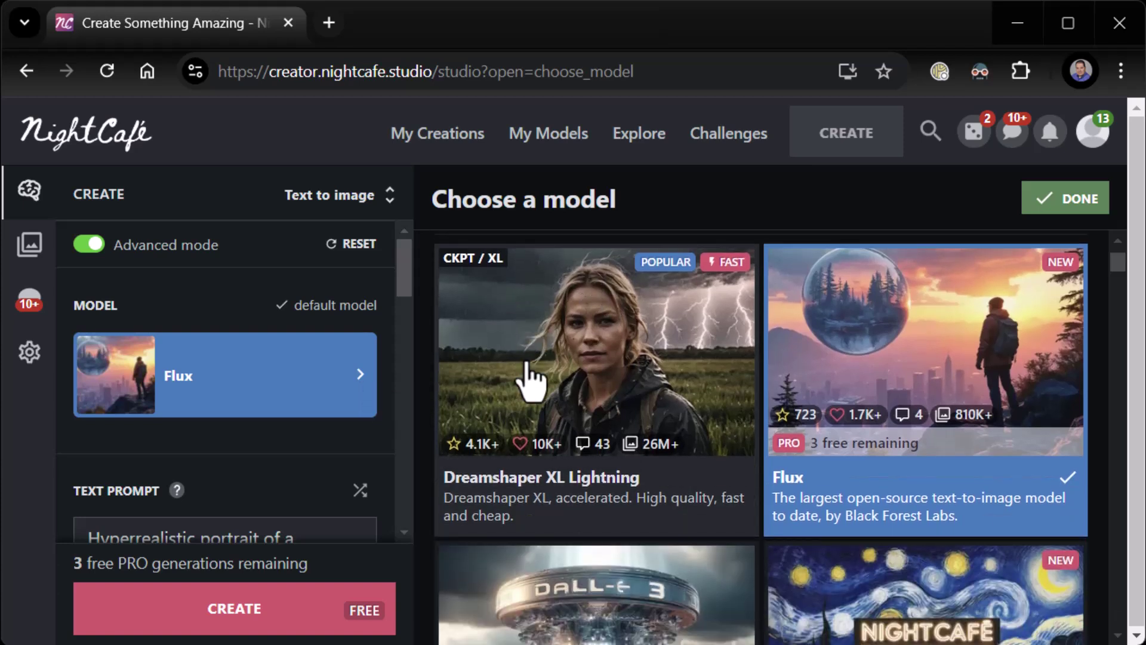
scroll(528, 380, "up", 2)
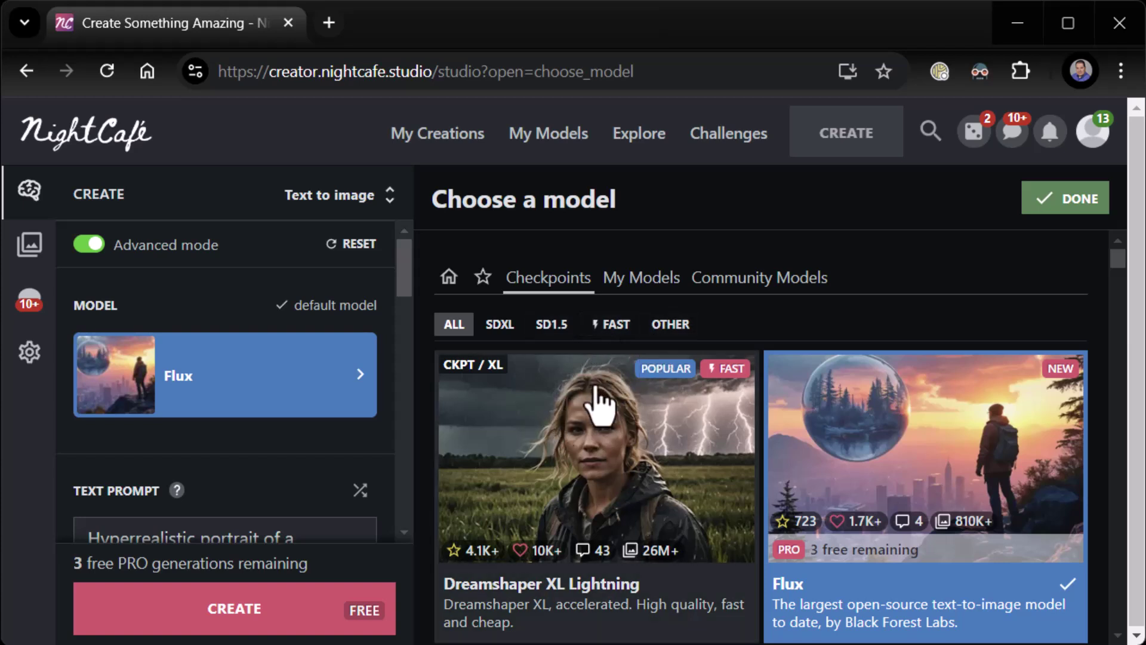
left_click(499, 324)
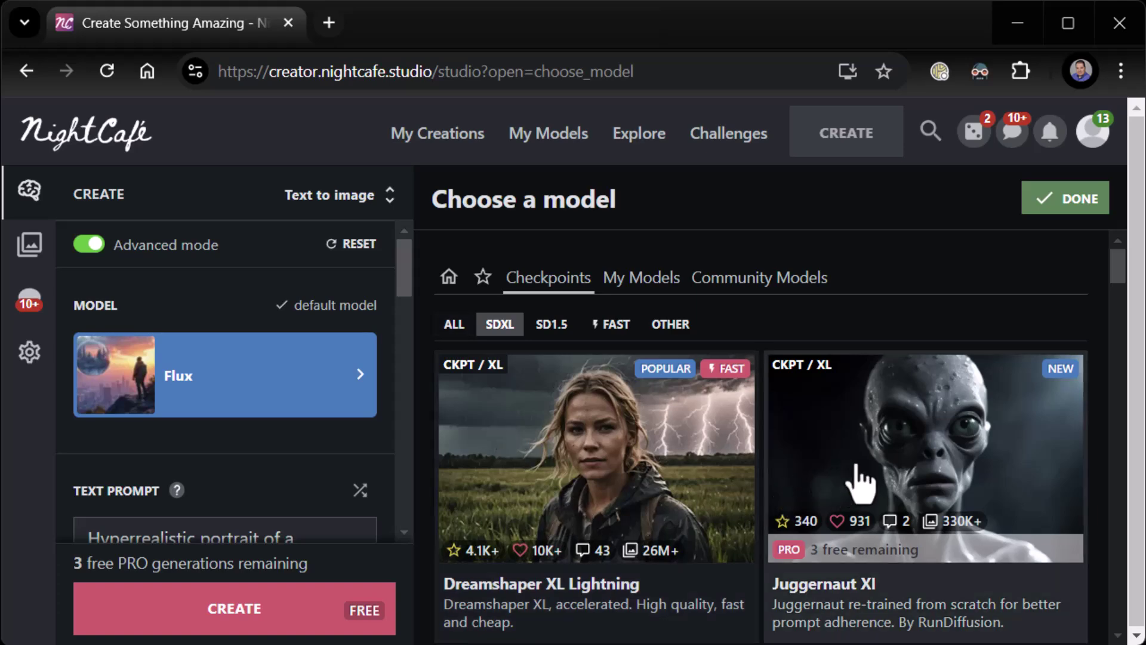
scroll(913, 475, "down", 2)
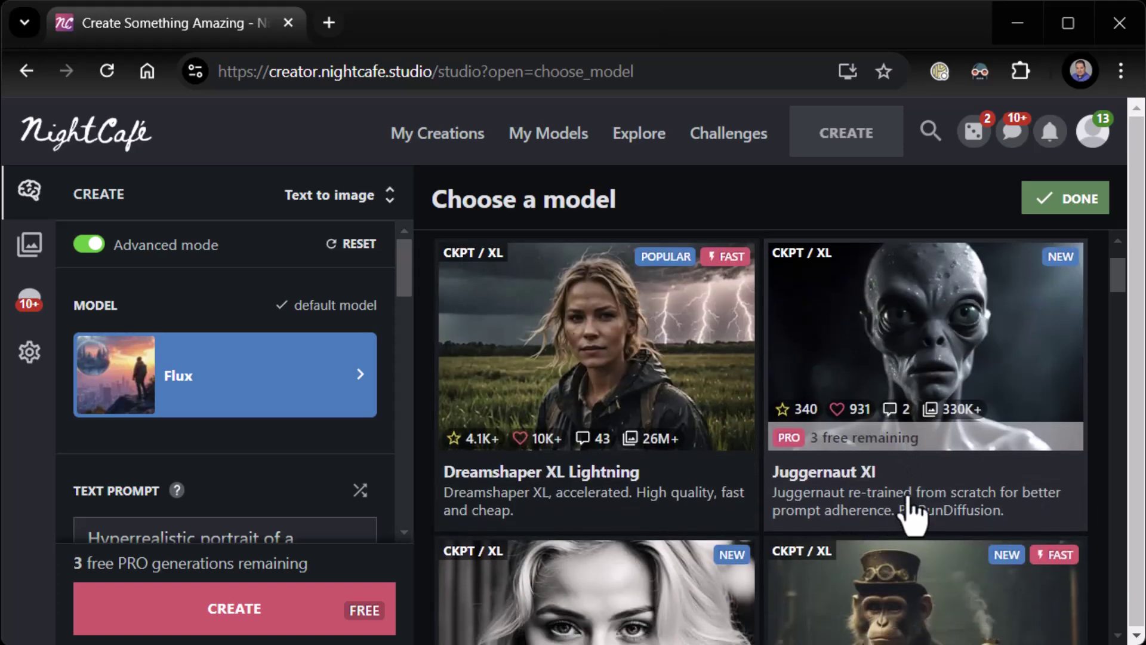
left_click(908, 356)
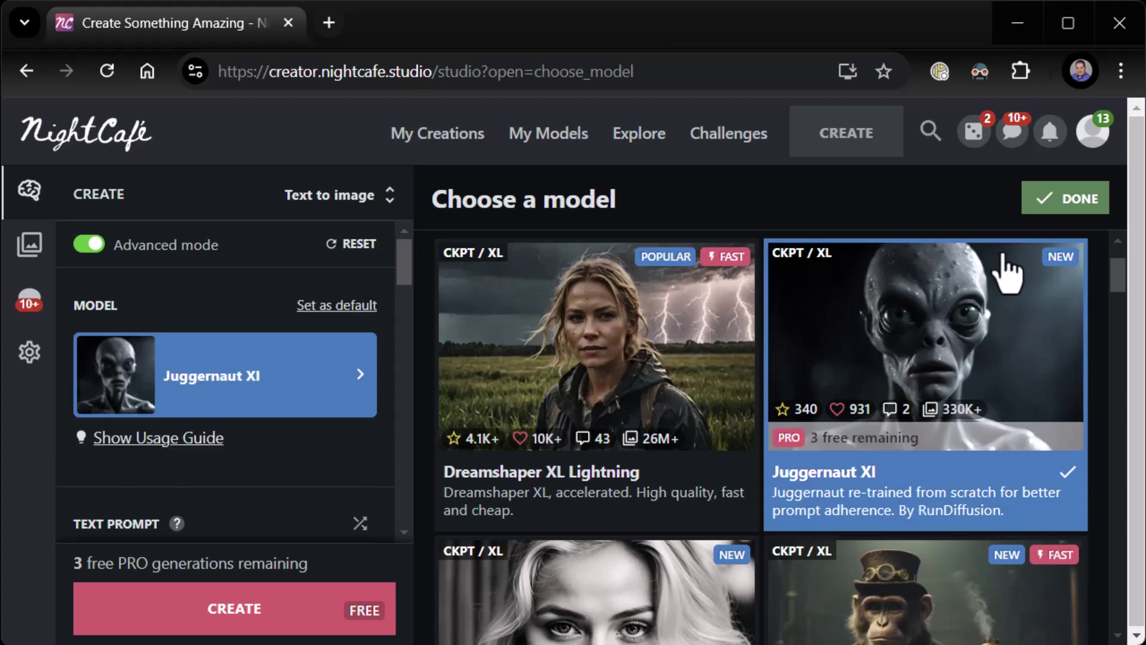
left_click(1070, 203)
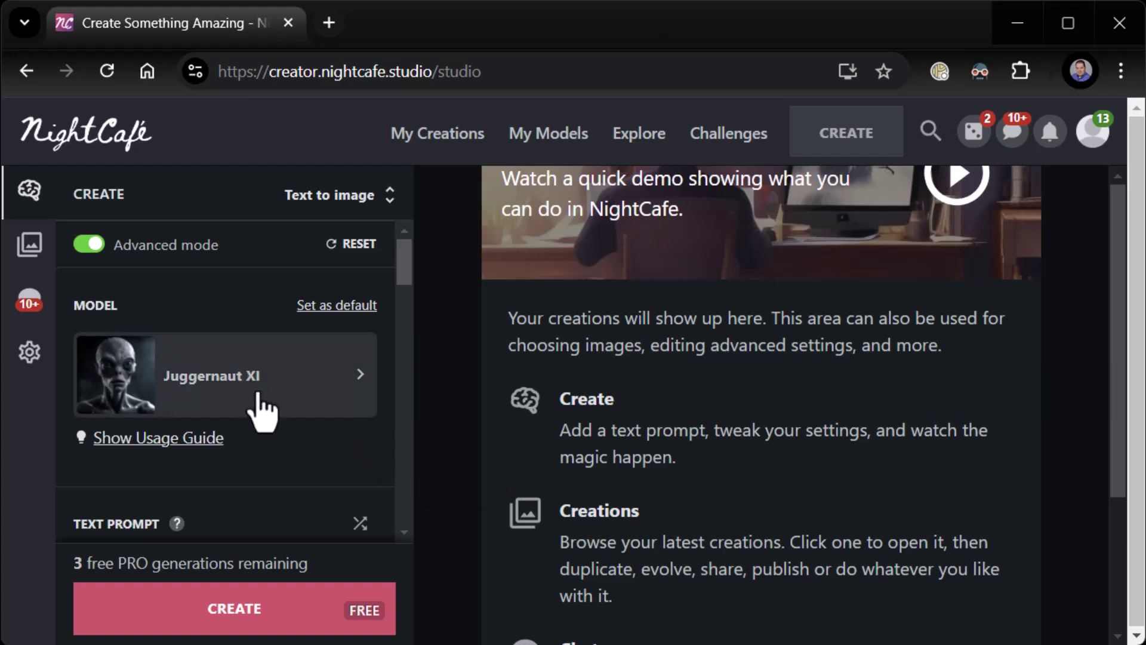
Dismiss the Prompt Magic introduction below the text prompt and open the Advanced Prompt Editor.
scroll(257, 418, "down", 2)
scroll(264, 412, "down", 2)
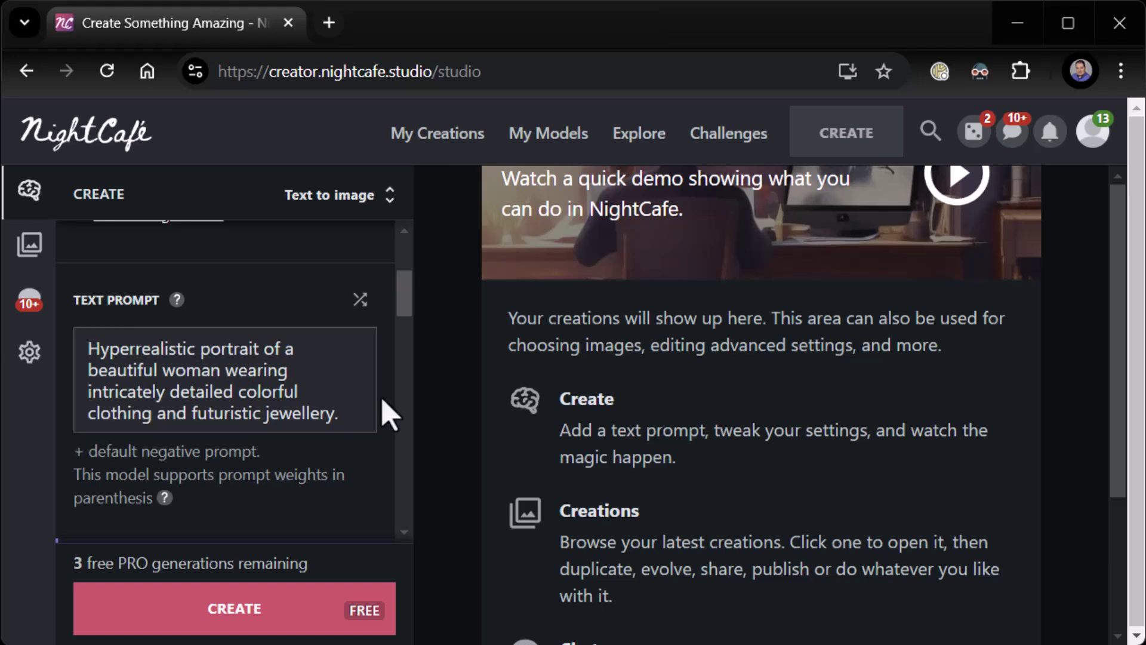
scroll(258, 416, "down", 4)
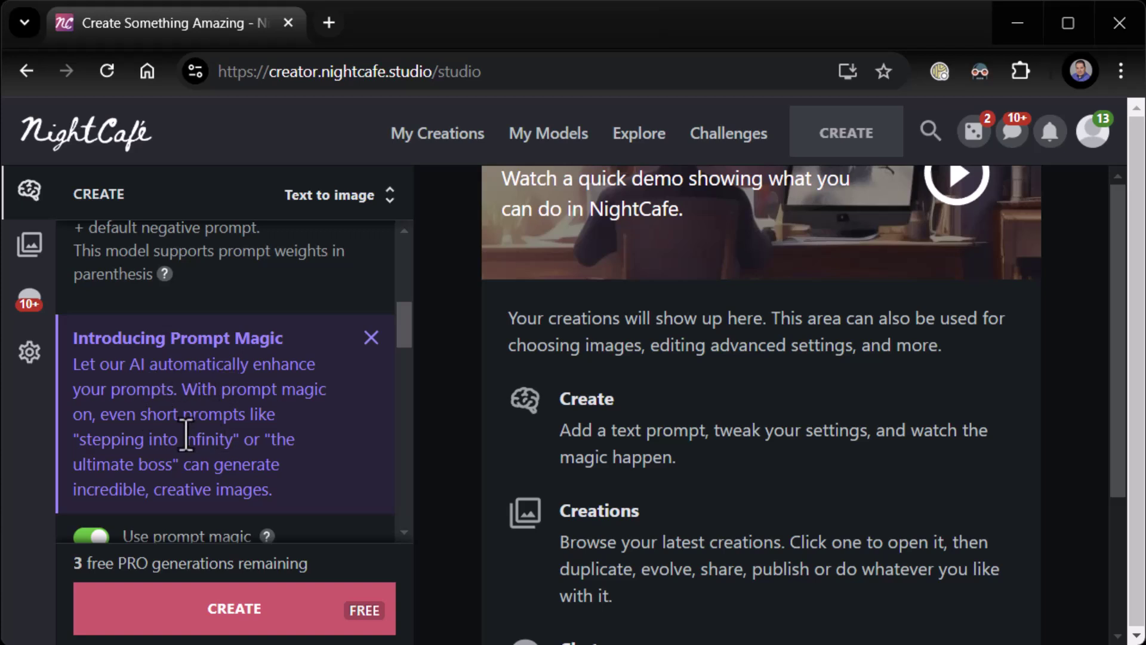
left_click(370, 337)
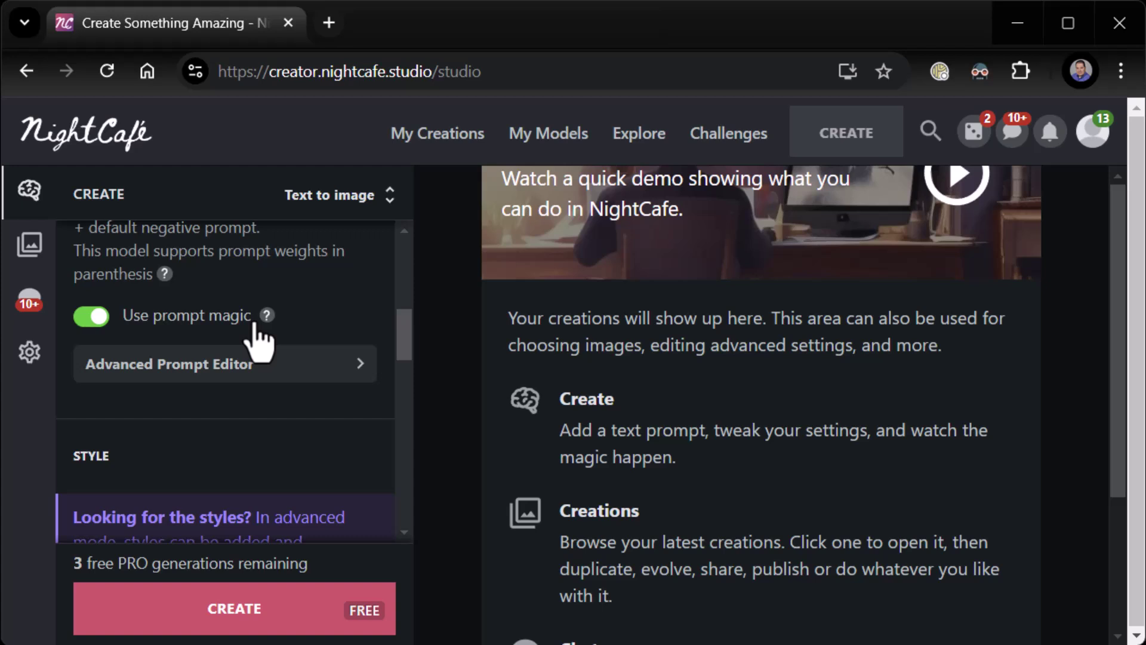
left_click(241, 373)
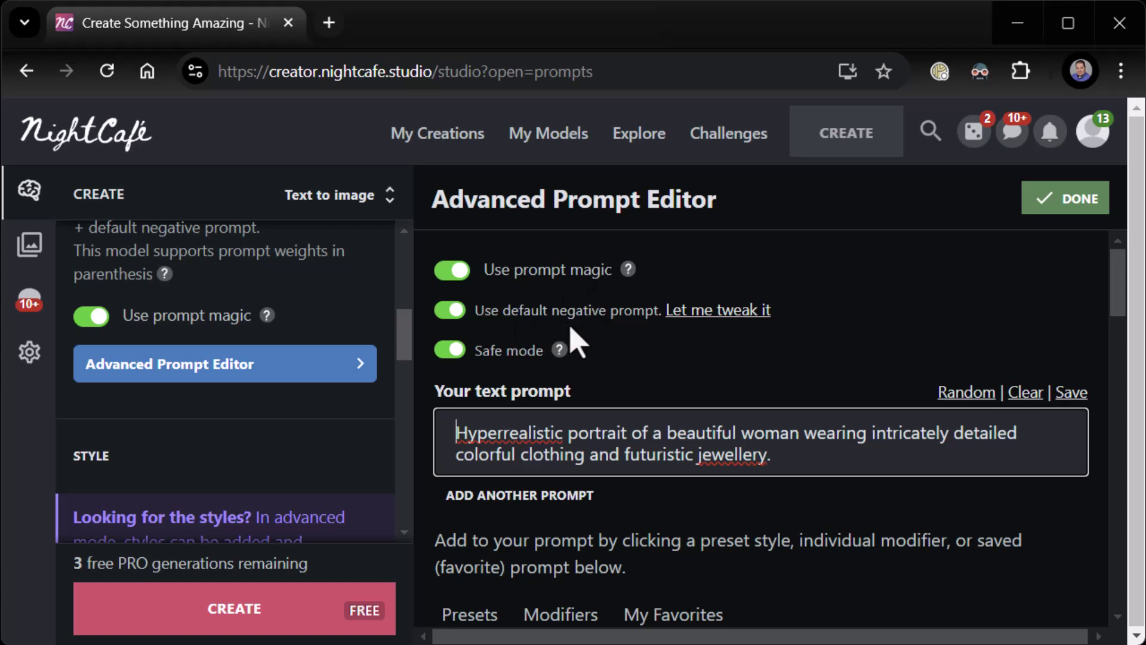
Turn the default negative prompt into an editable second prompt, and read the Safe mode explanation.
left_click(676, 315)
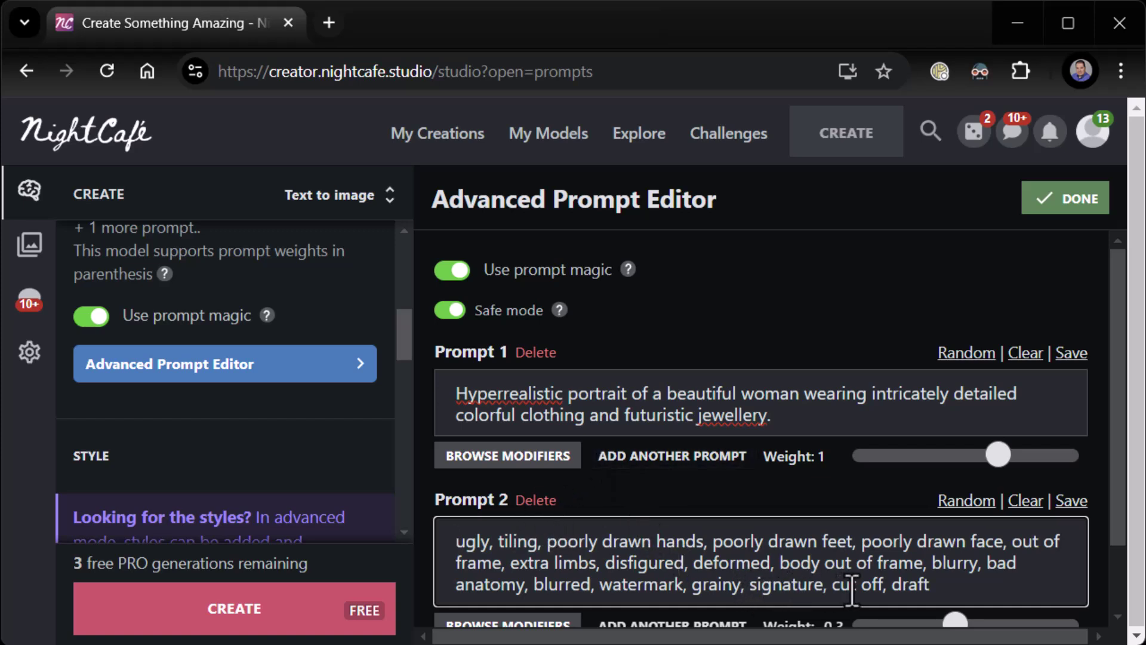
left_click(559, 309)
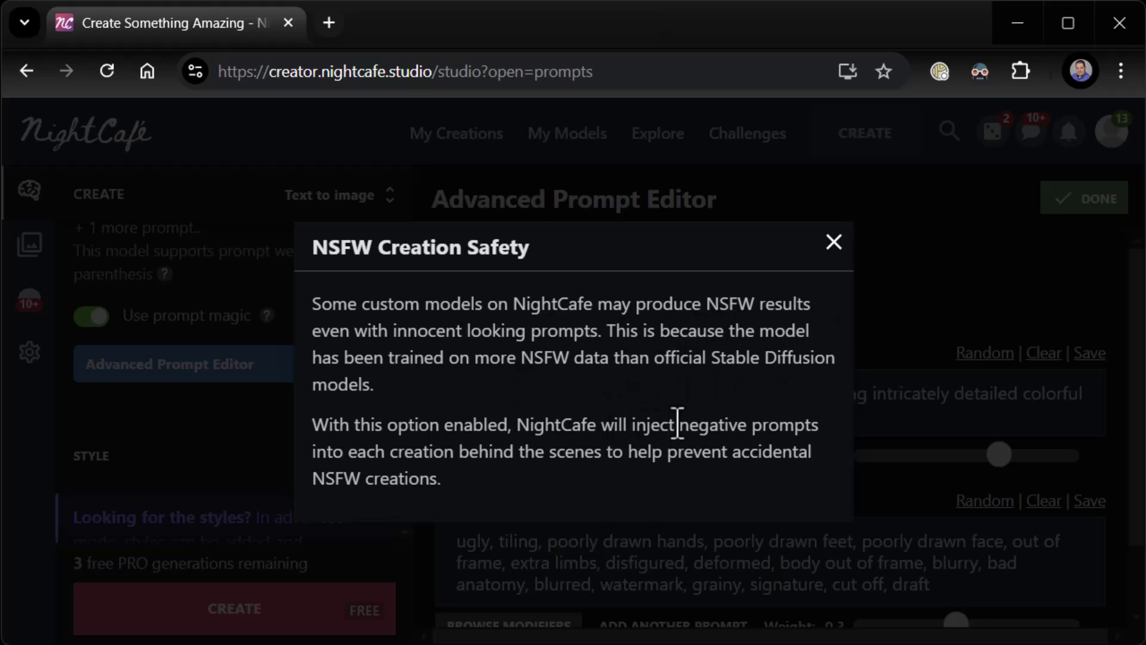
left_click(834, 242)
scroll(857, 558, "down", 2)
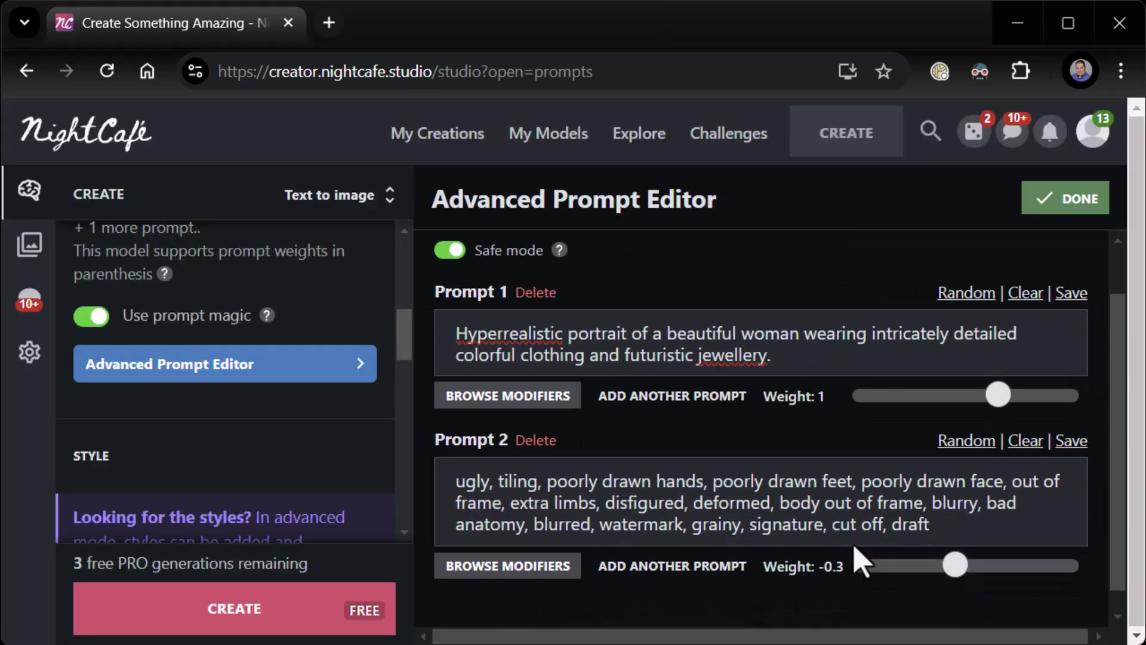
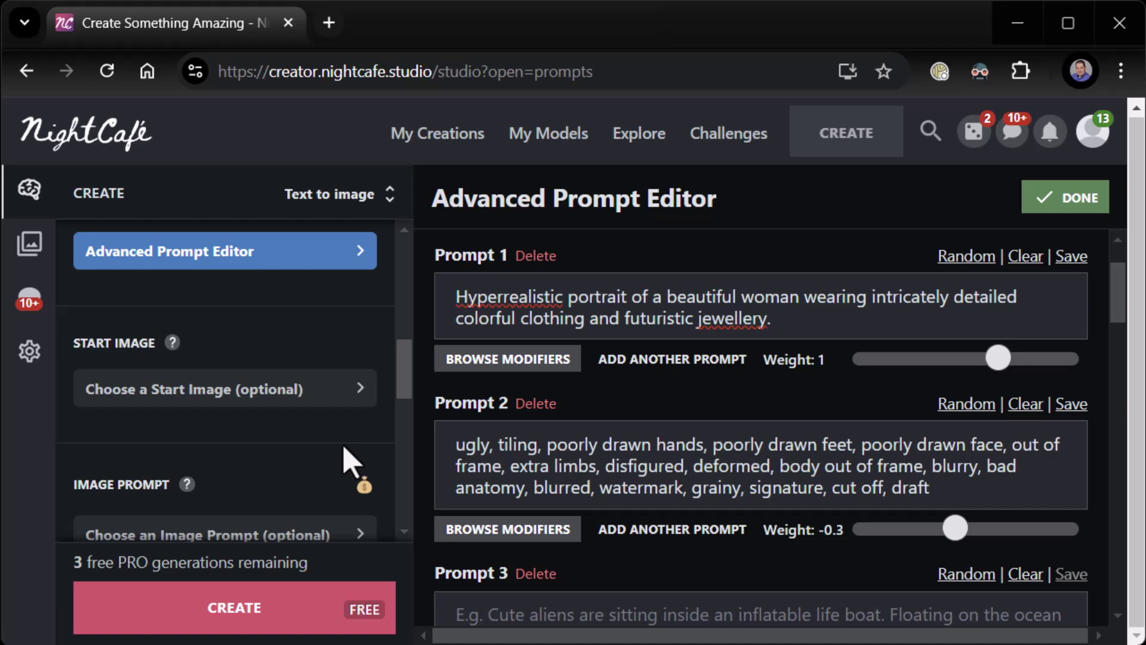
Look over the optional start image and image prompt, plus the runtime, aspect ratio, prompt weight and seed settings.
scroll(331, 460, "down", 4)
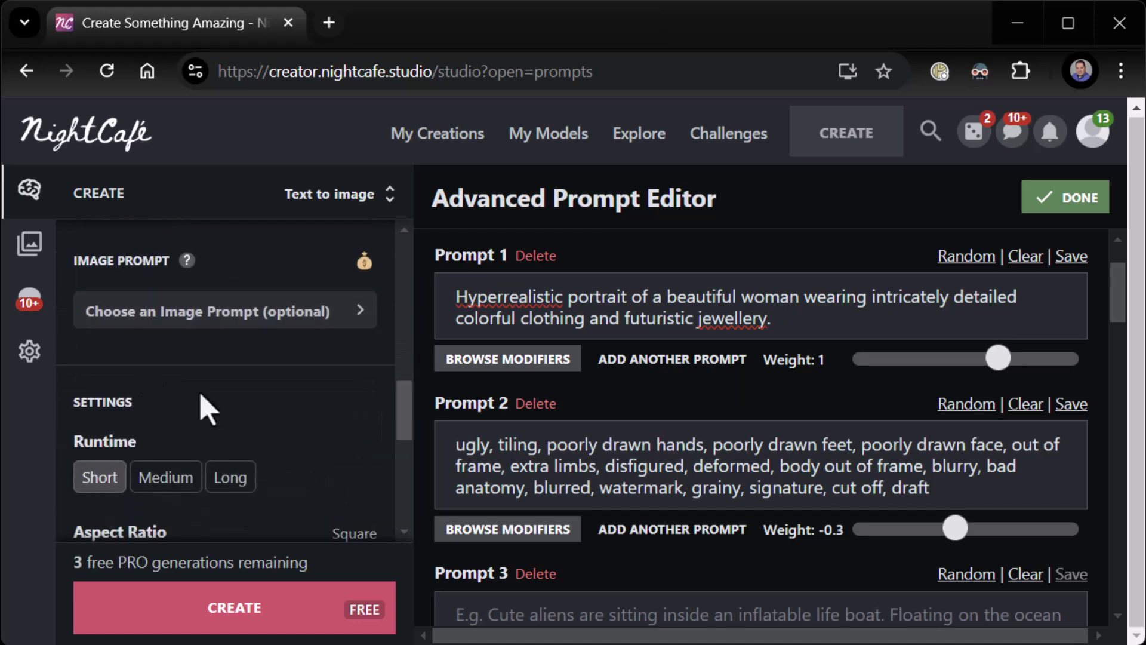
scroll(274, 418, "down", 2)
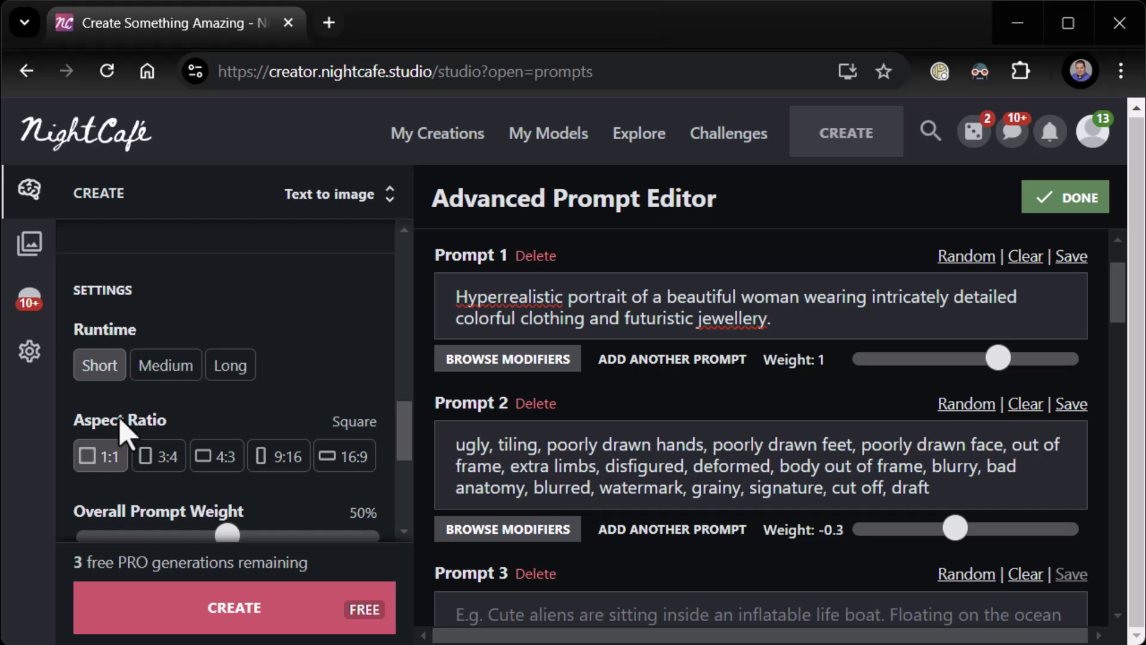
scroll(244, 423, "down", 3)
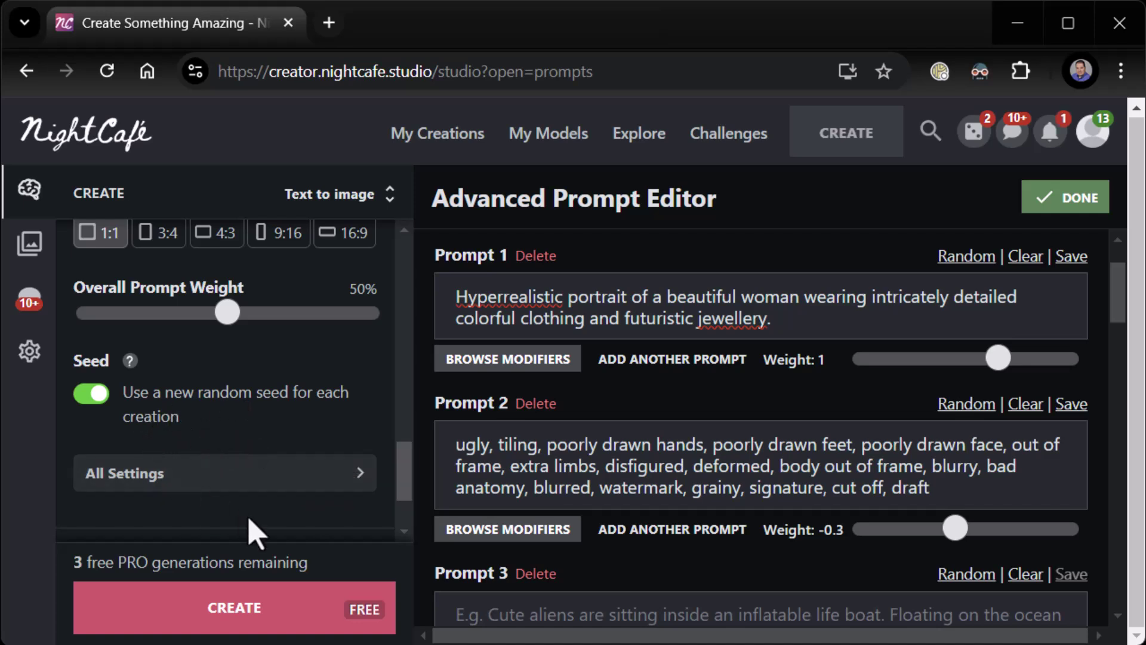
scroll(243, 524, "down", 2)
scroll(242, 525, "up", 10)
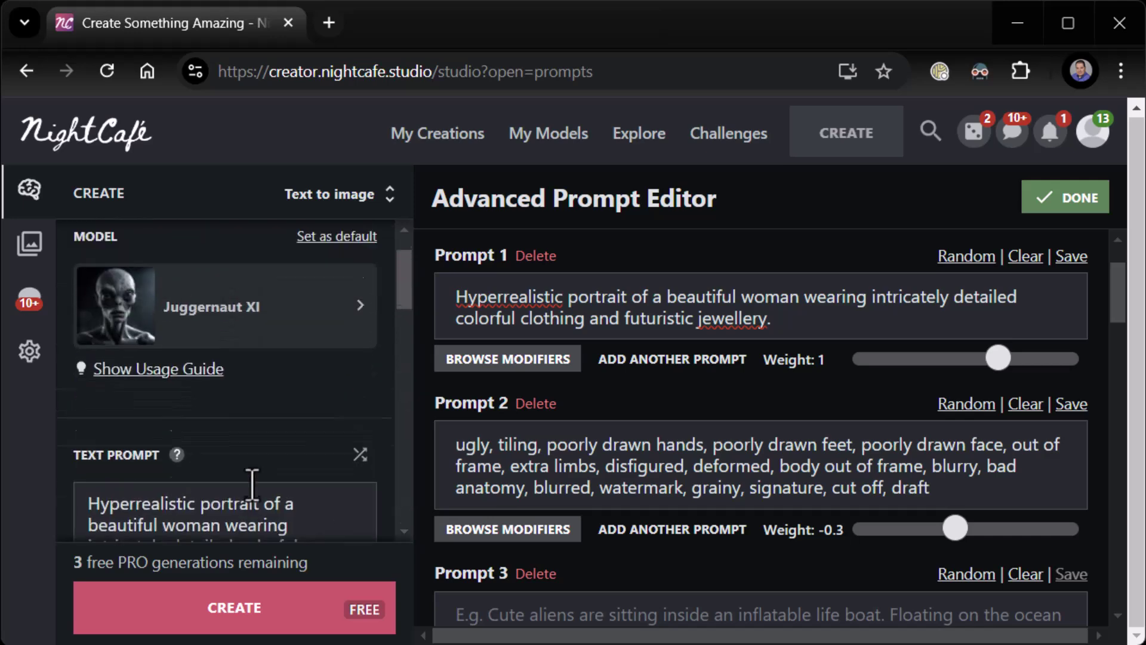
Try to generate the image with the current prompts, and leave the Advanced Prompt Editor for the main studio page.
left_click(208, 606)
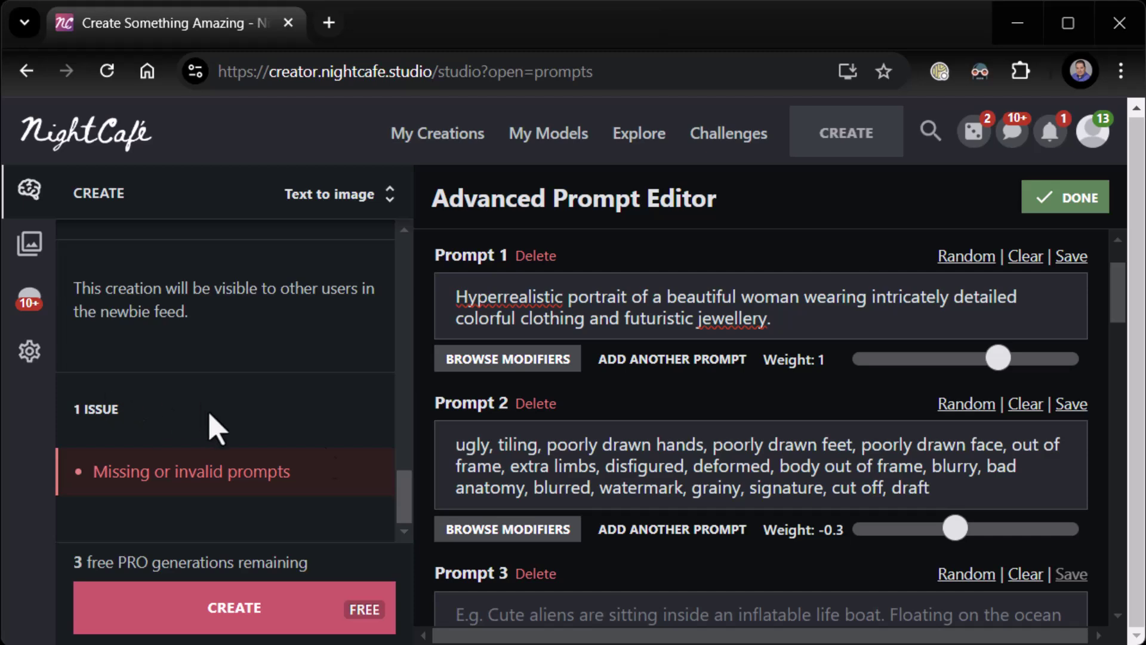
left_click(27, 71)
left_click(26, 71)
left_click(26, 71)
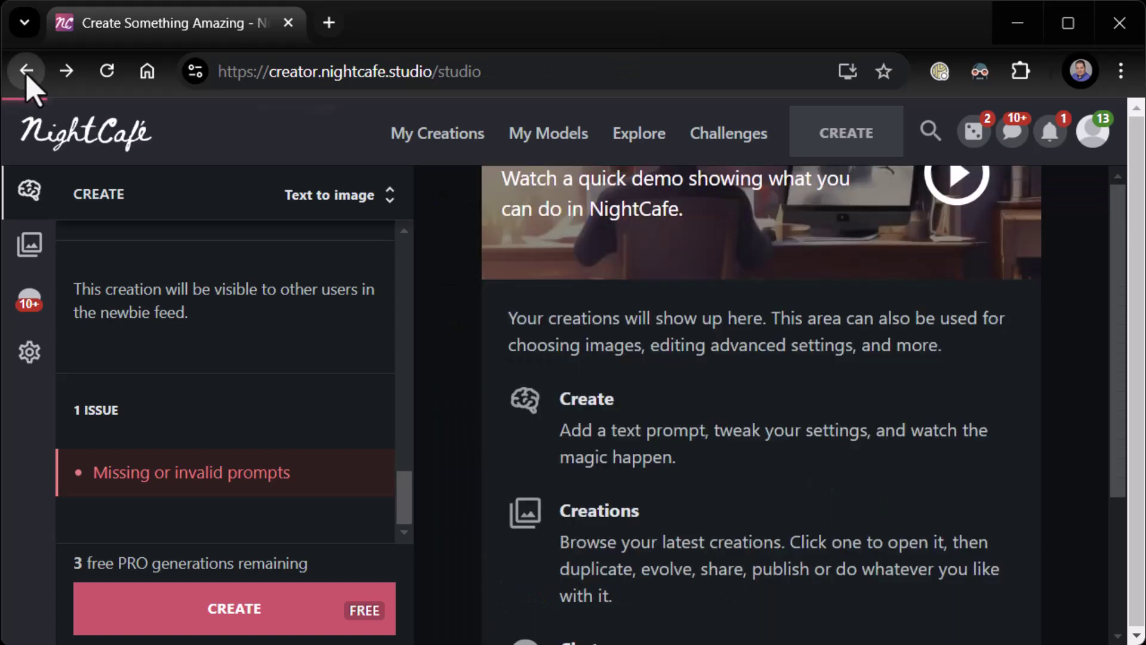
left_click(101, 206)
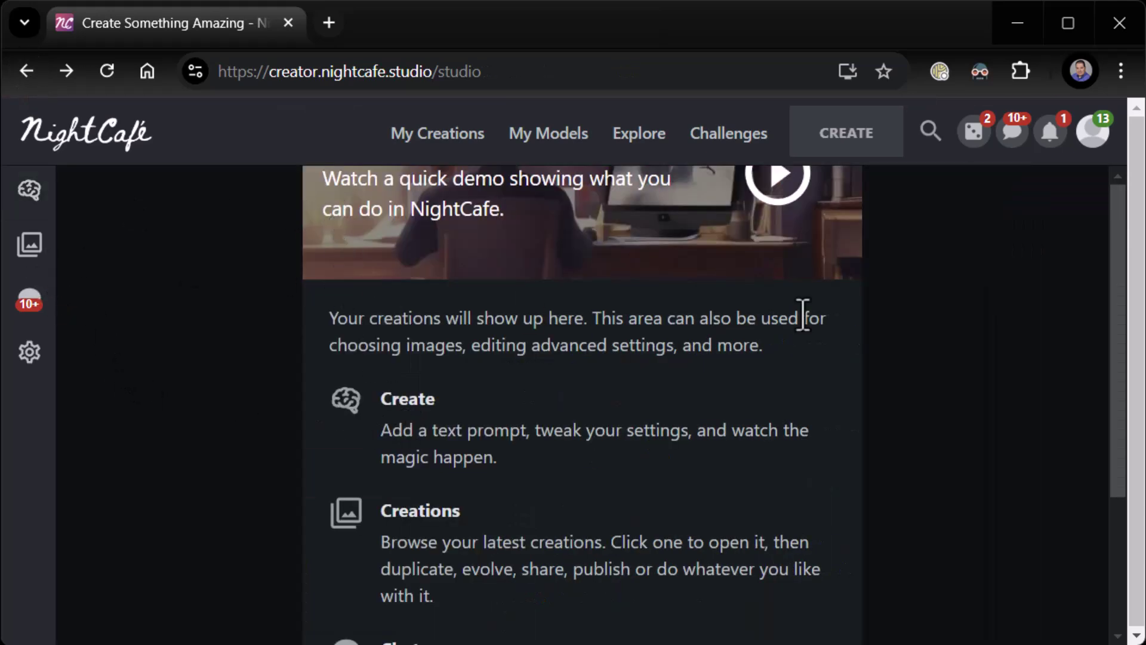
Duplicate the Flux portrait of the woman in futuristic jewellery from My Creations, and review its copied settings.
left_click(481, 143)
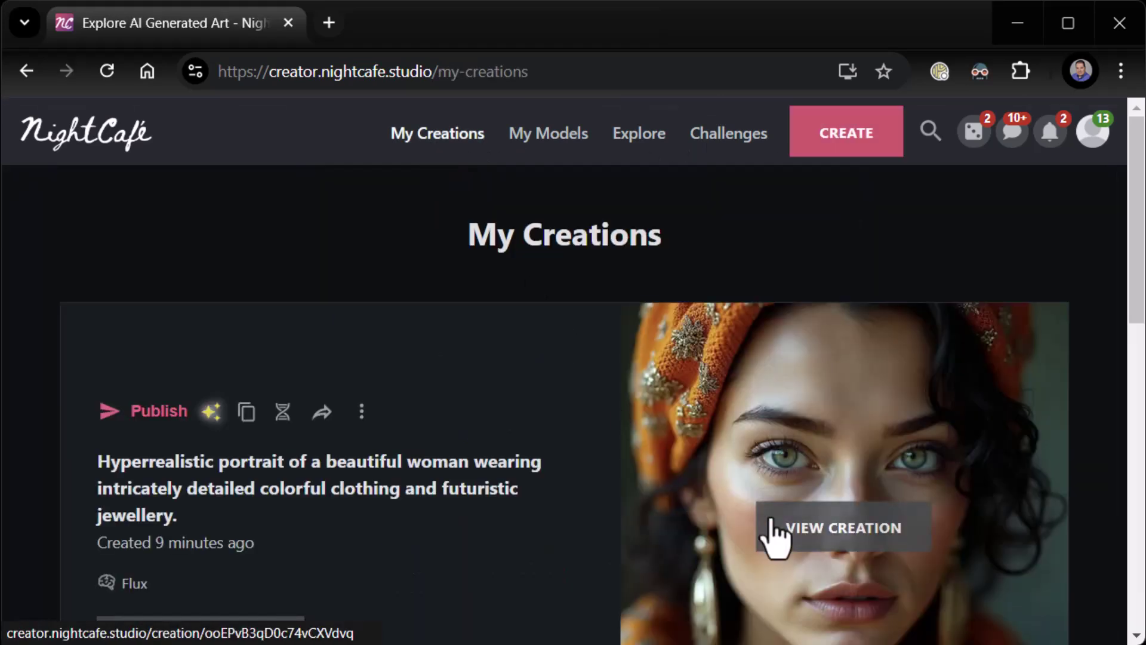
left_click_drag(96, 466, 233, 533)
left_click(248, 412)
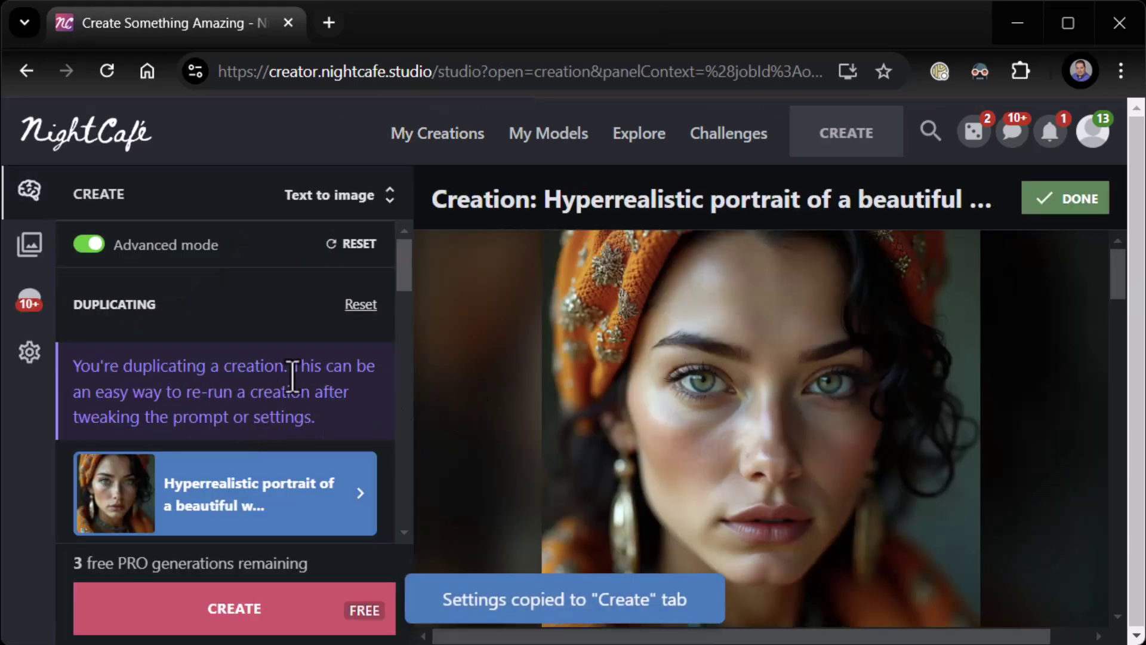
scroll(292, 378, "down", 2)
scroll(295, 388, "up", 2)
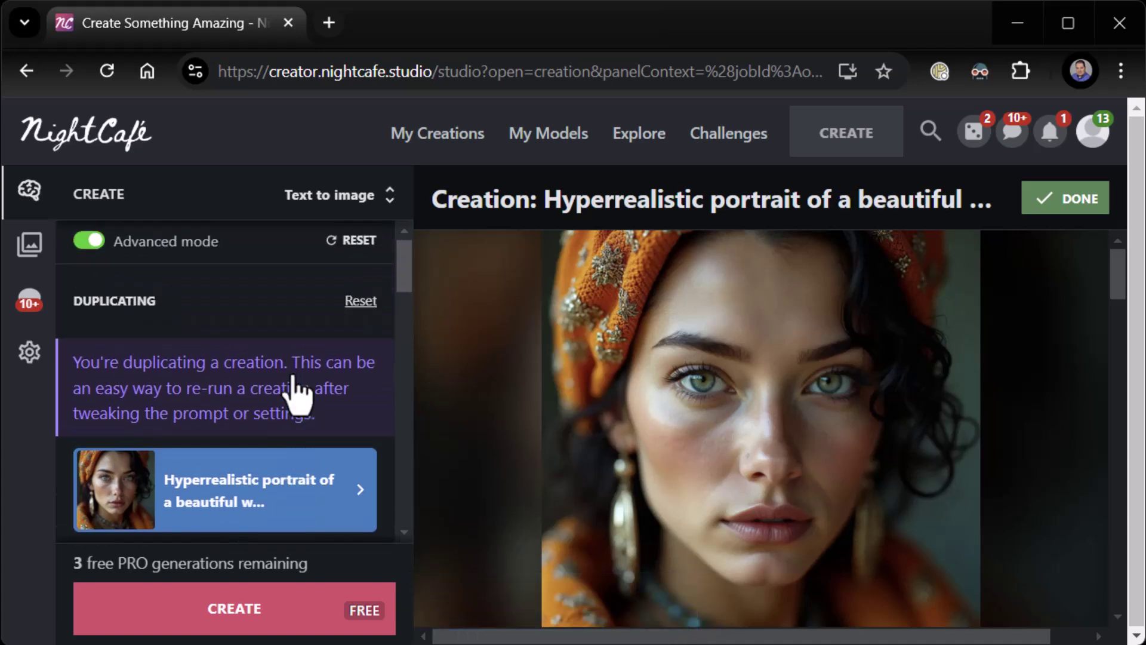
scroll(274, 414, "down", 8)
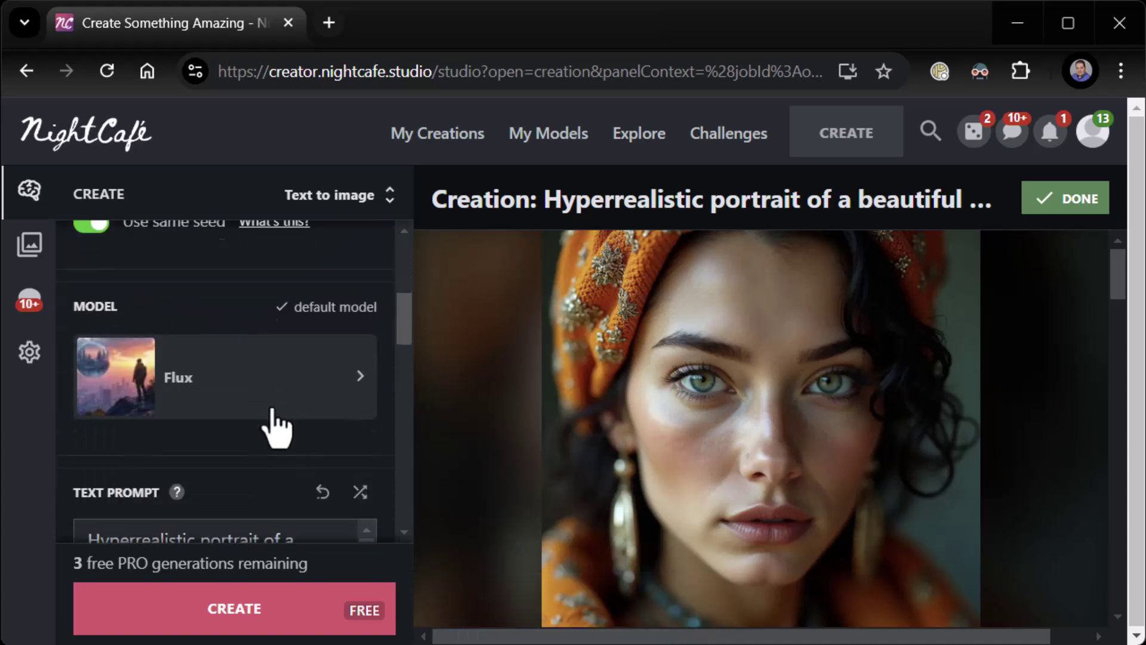
Switch the duplicated creation's model from Flux to Juggernaut XI and generate the image.
scroll(293, 418, "up", 3)
left_click(361, 397)
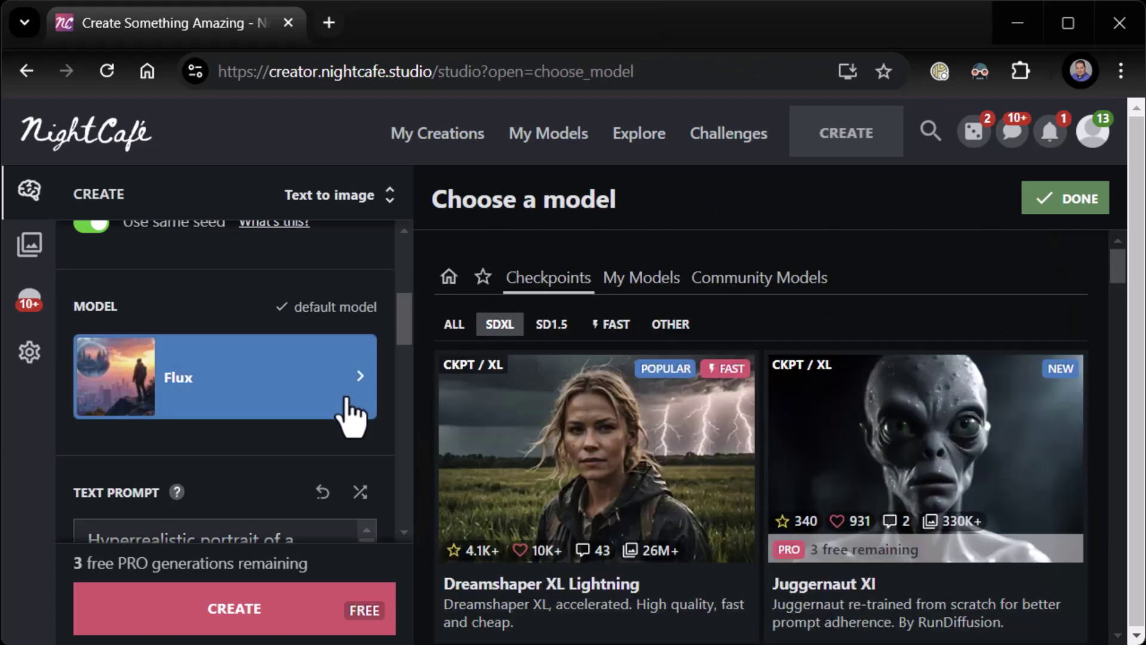
left_click(939, 493)
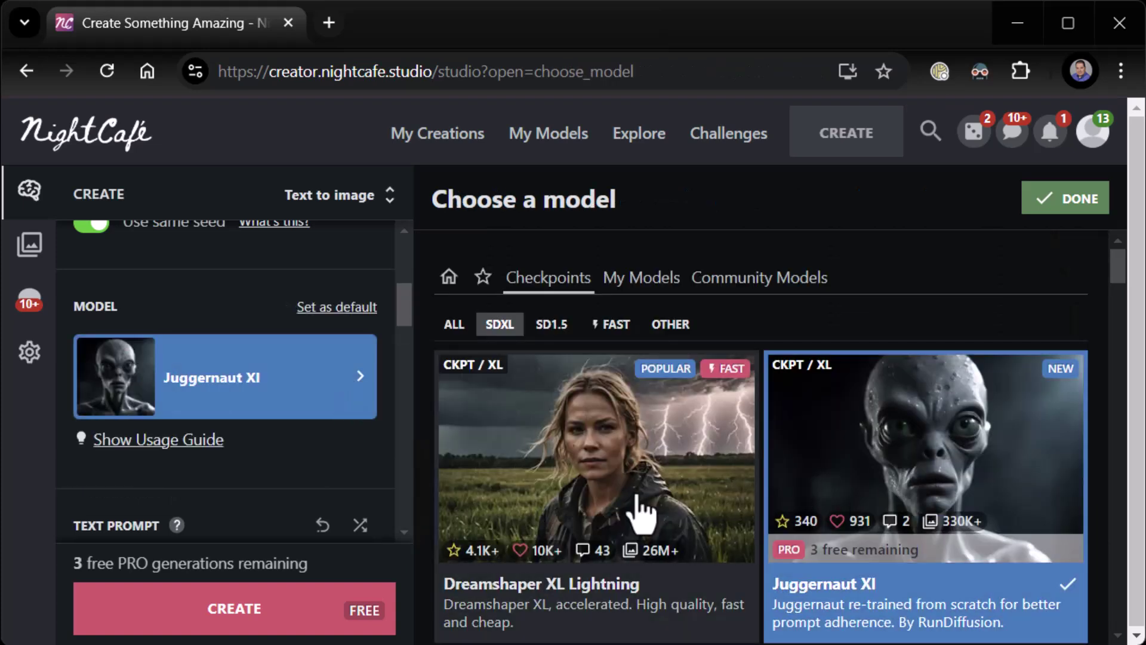
left_click(1061, 206)
left_click(275, 594)
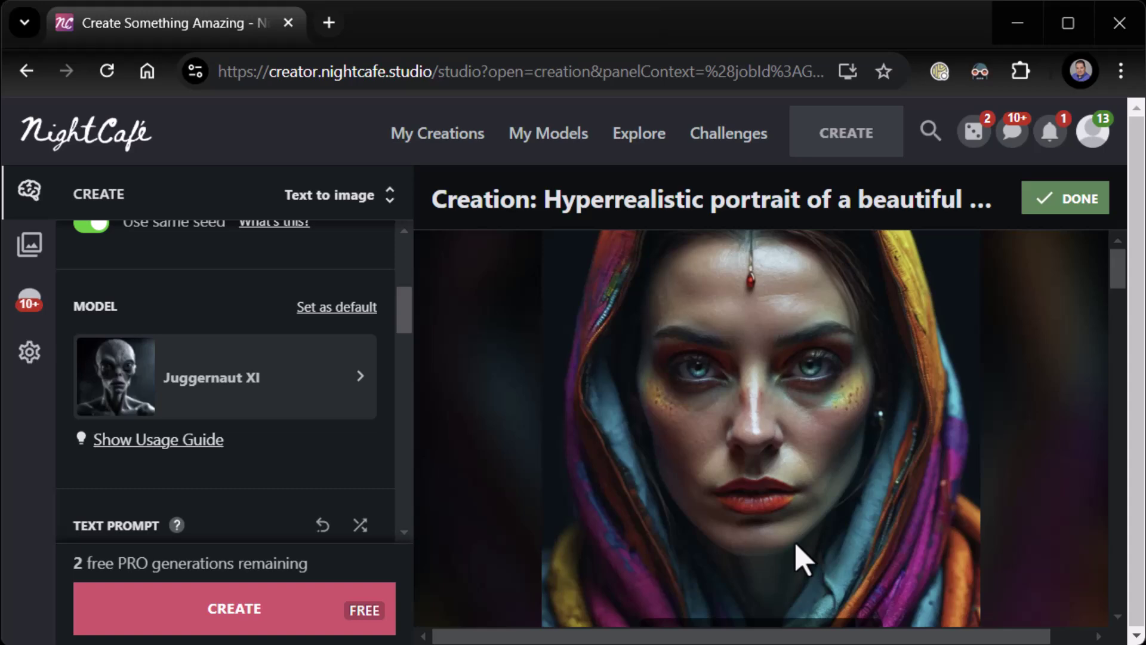
Change the model to RealVisXL v4, generate the portrait again, and dismiss the NightCafe PRO subscription offer.
left_click(310, 413)
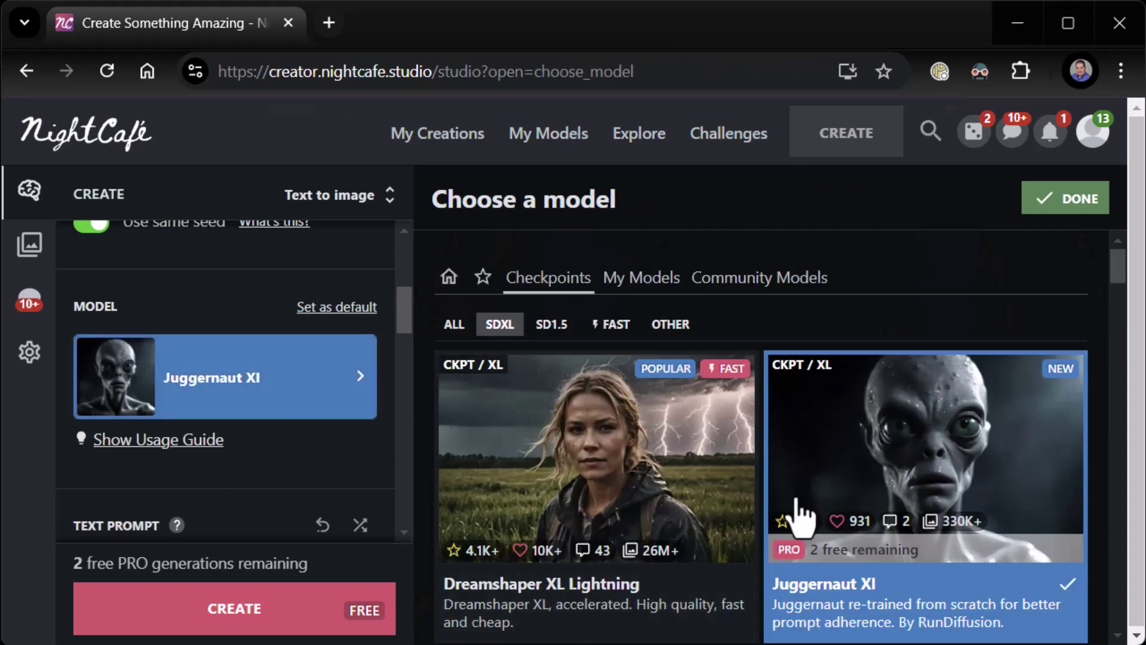
scroll(803, 520, "down", 3)
scroll(802, 521, "down", 1)
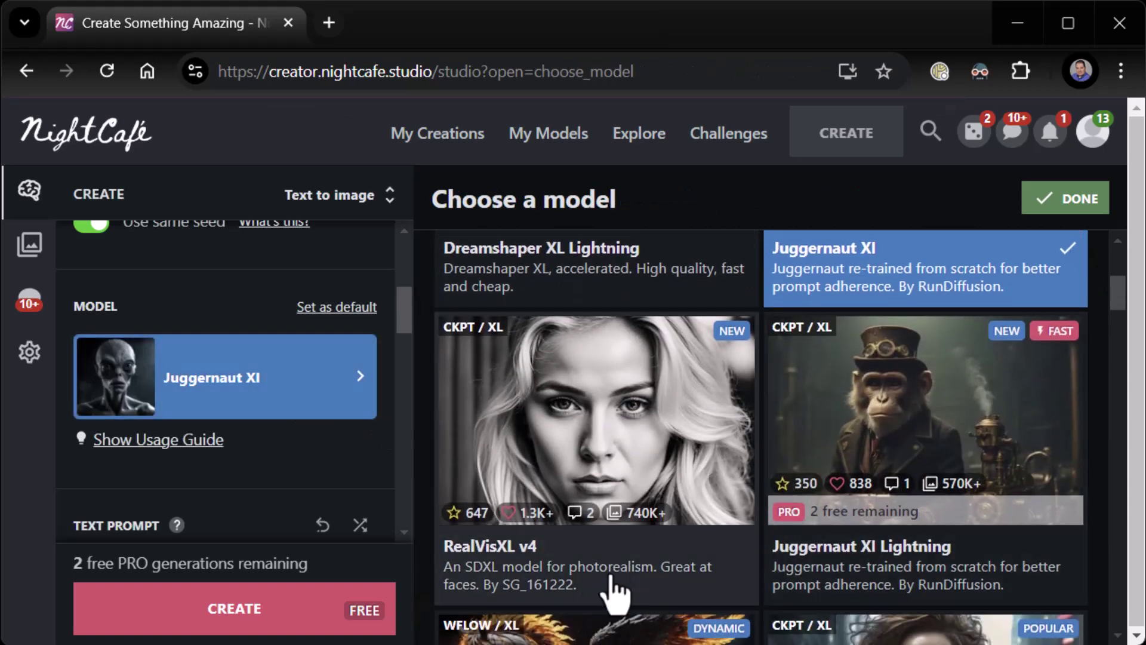
left_click(597, 447)
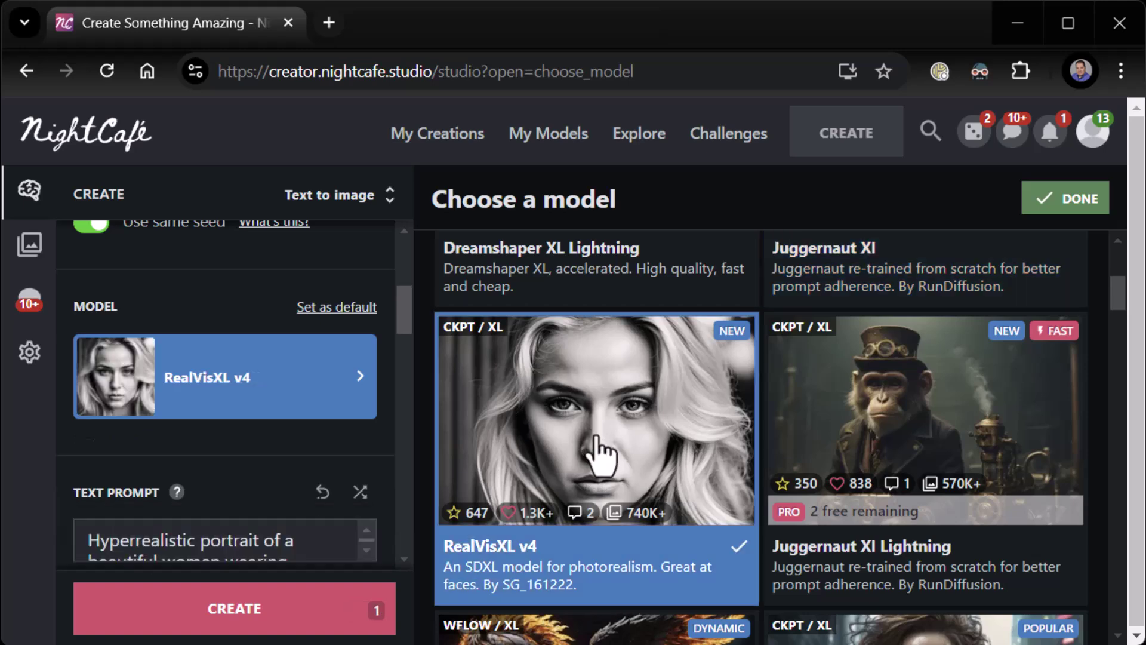
left_click(1063, 199)
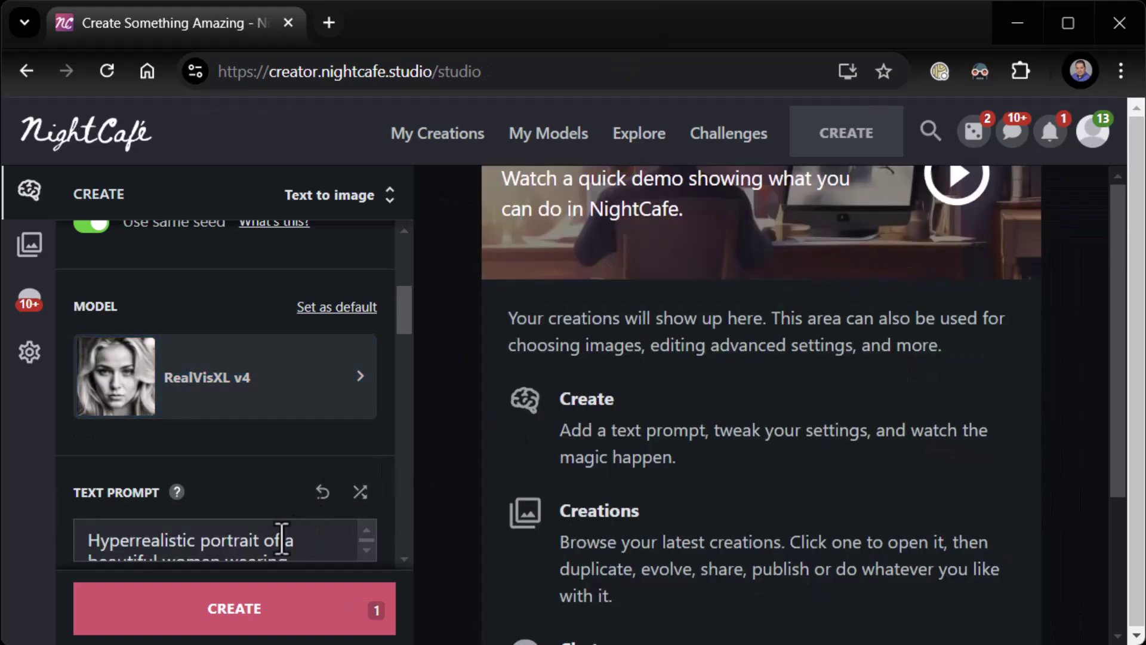
left_click(251, 617)
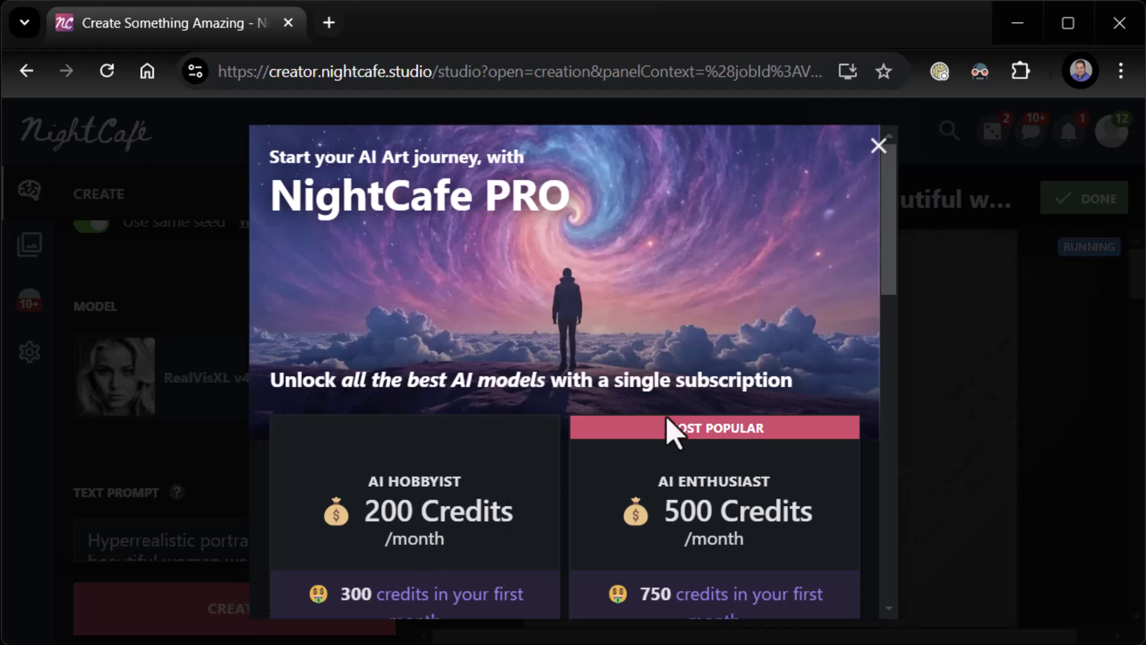
left_click(878, 147)
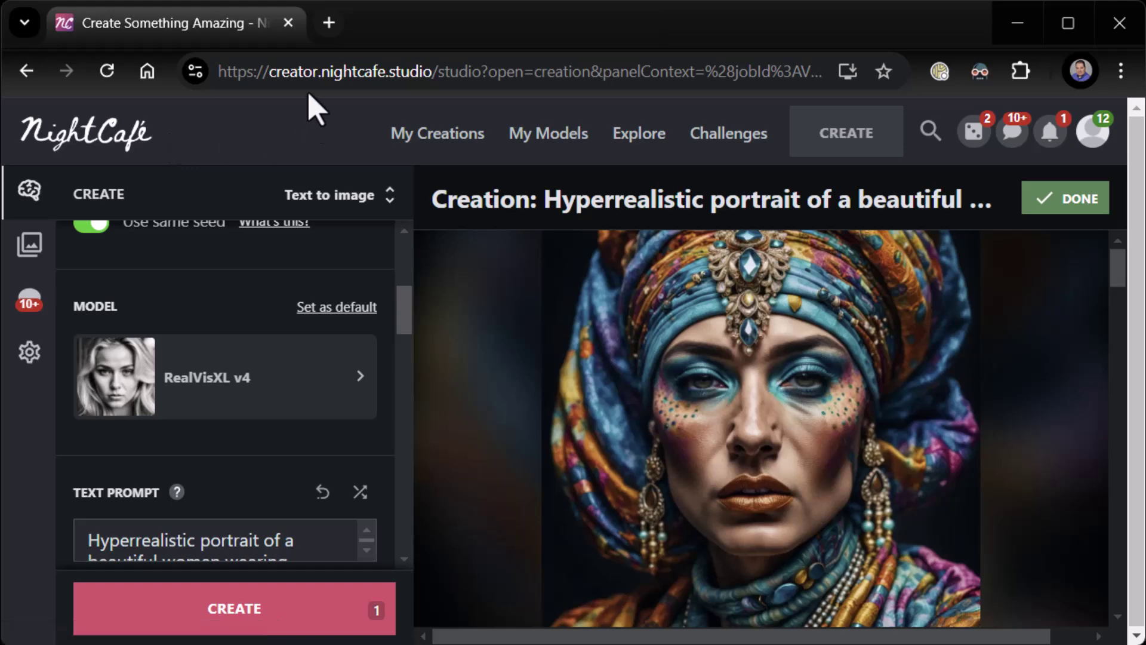
Open My Creations and look through the list of generated portraits.
left_click(63, 143)
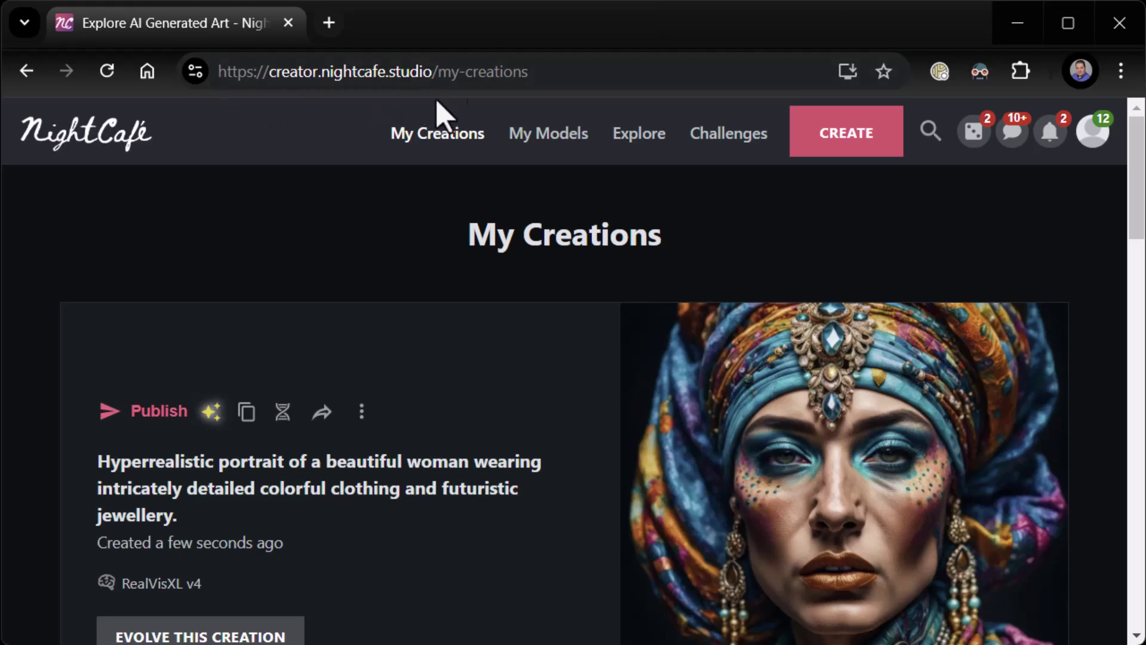
scroll(549, 225, "down", 6)
scroll(537, 235, "up", 6)
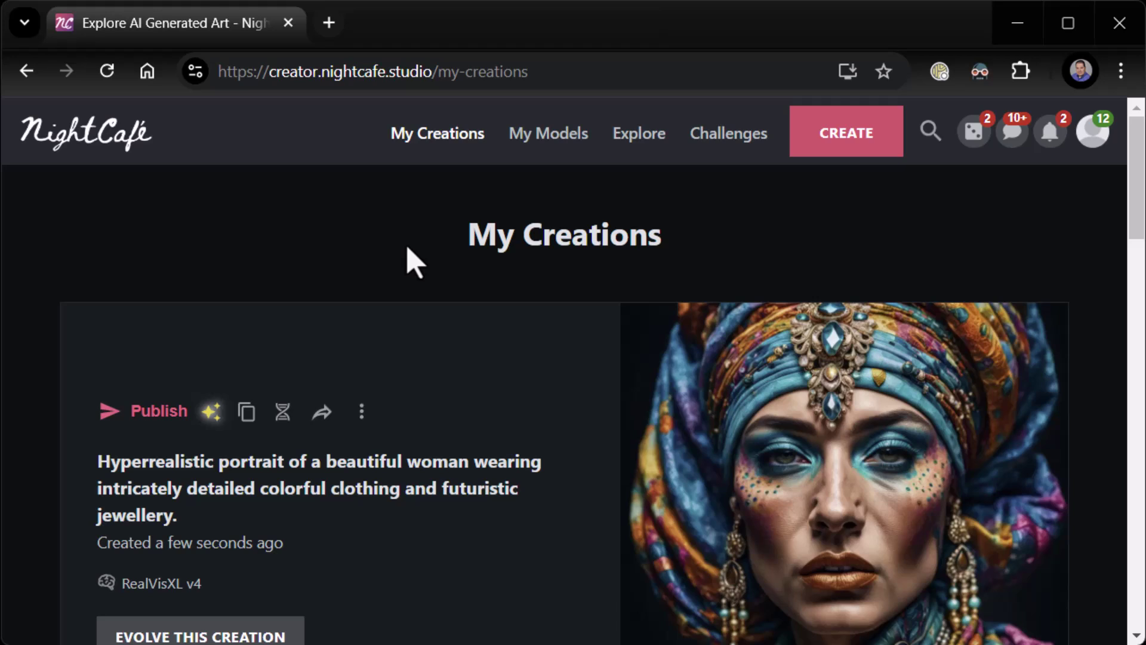